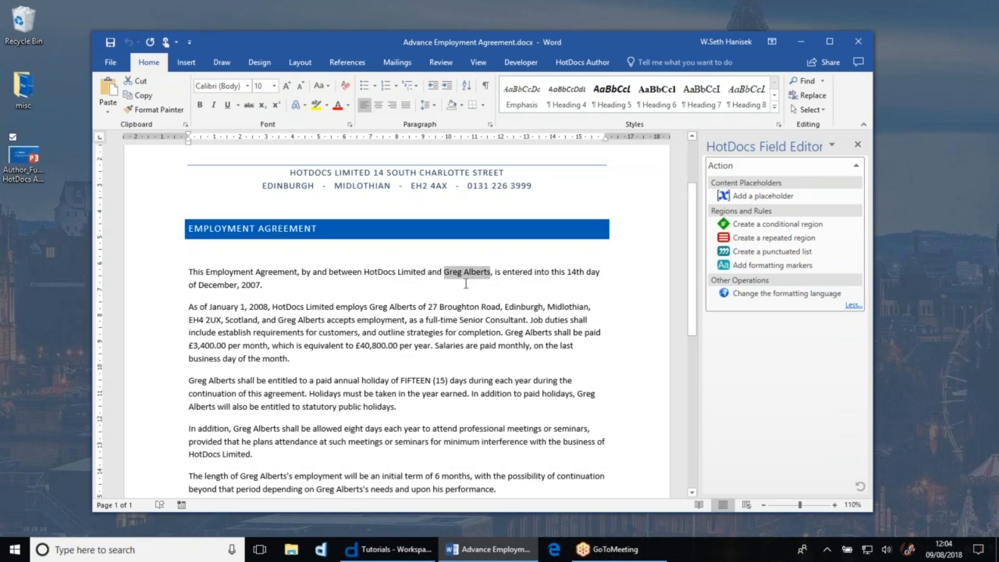
- Start adding a HotDocs placeholder for the selected employee's name
{"action": "left_click", "coordinate": [752, 197]}
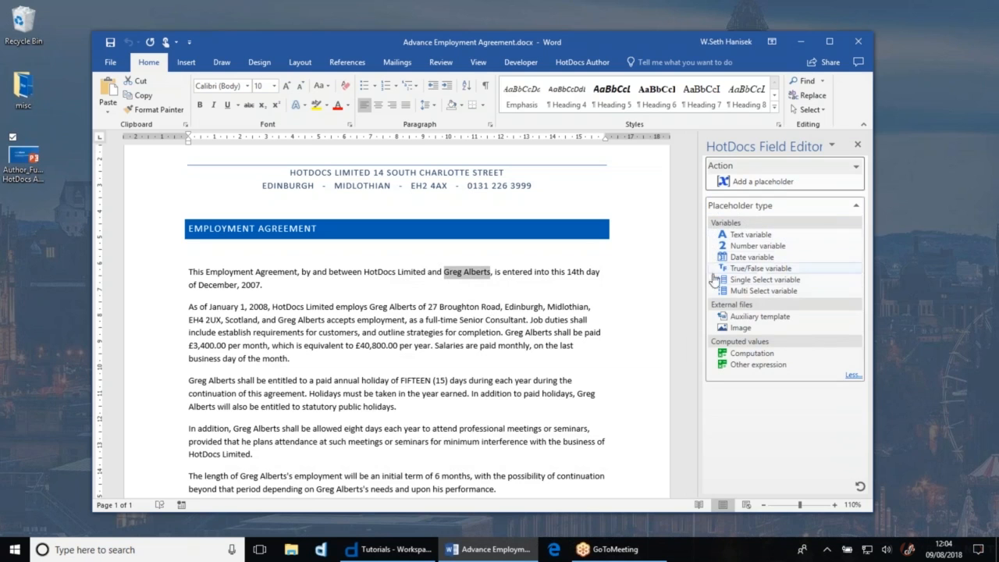
- Make the placeholder a Text variable named 'Employee name' and create it
{"action": "left_click", "coordinate": [749, 235]}
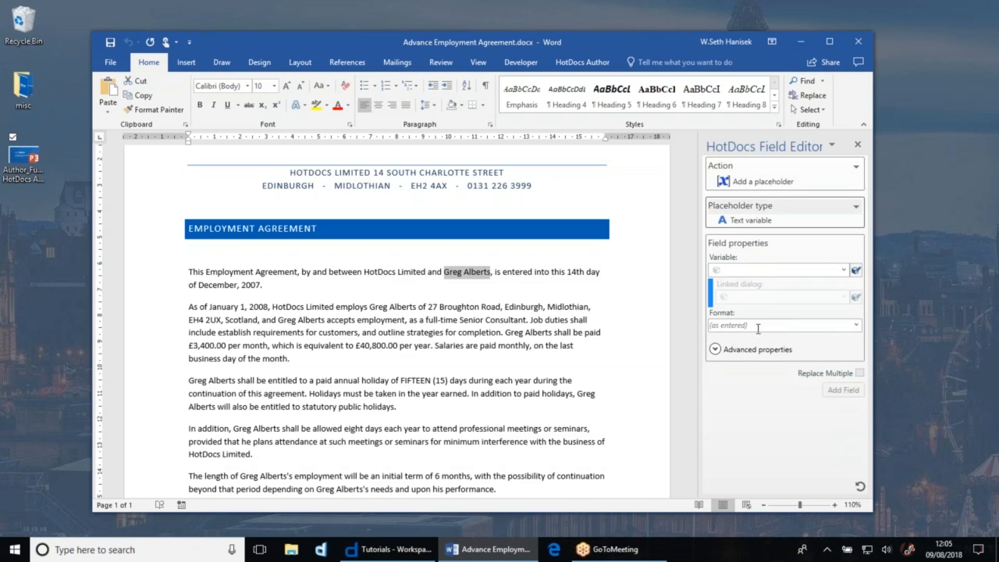
{"action": "left_click", "coordinate": [749, 270]}
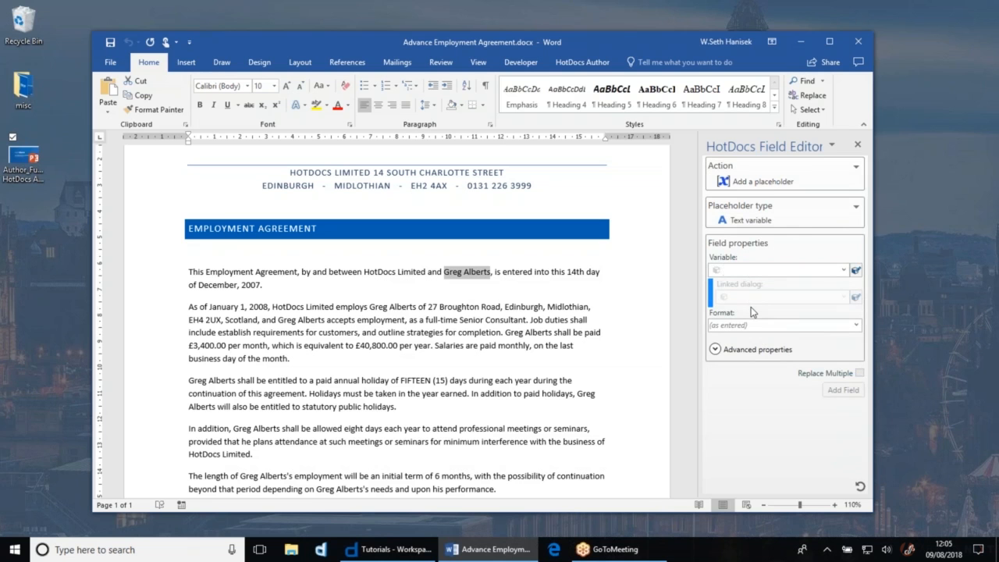
{"action": "type", "text": "Employee name"}
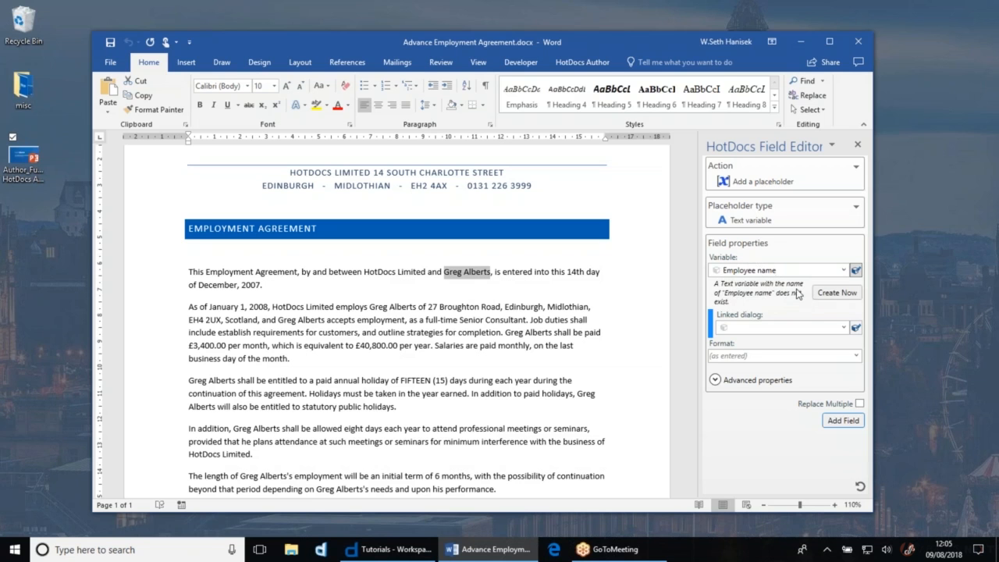
{"action": "left_click", "coordinate": [838, 293]}
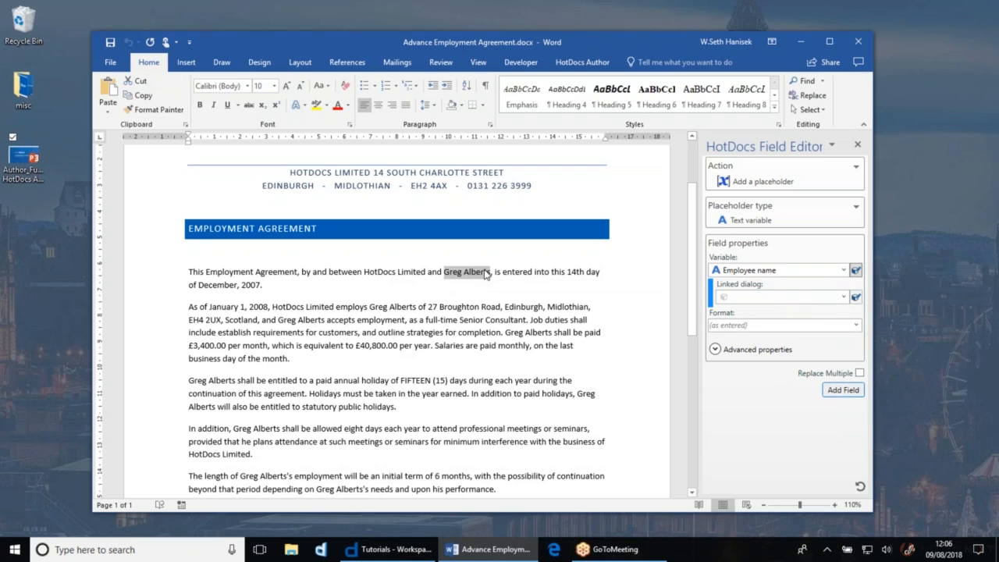
- Replace all 11 occurrences of the name with [Employee name] and acknowledge the confirmation
{"action": "left_click", "coordinate": [860, 374]}
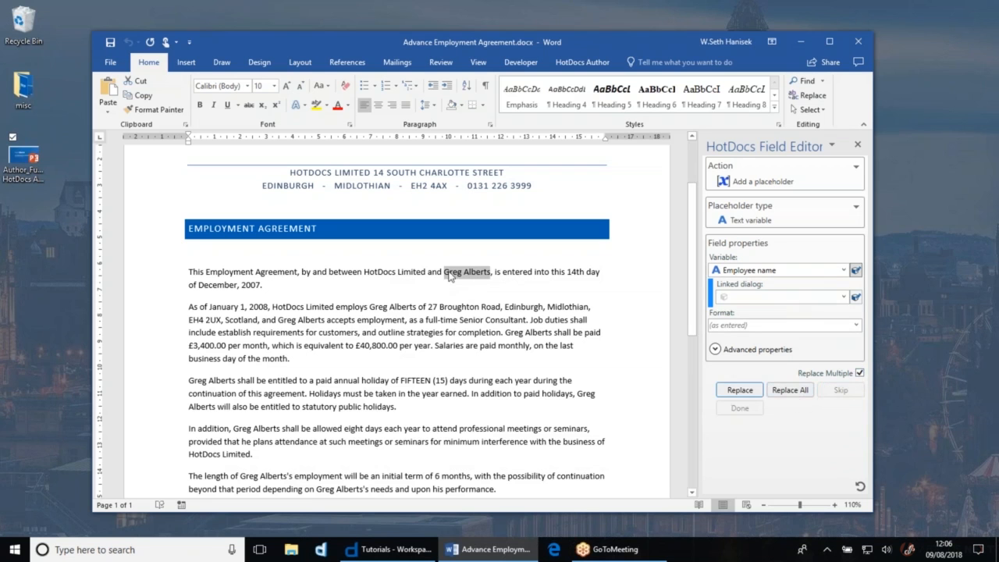
{"action": "left_click", "coordinate": [809, 395]}
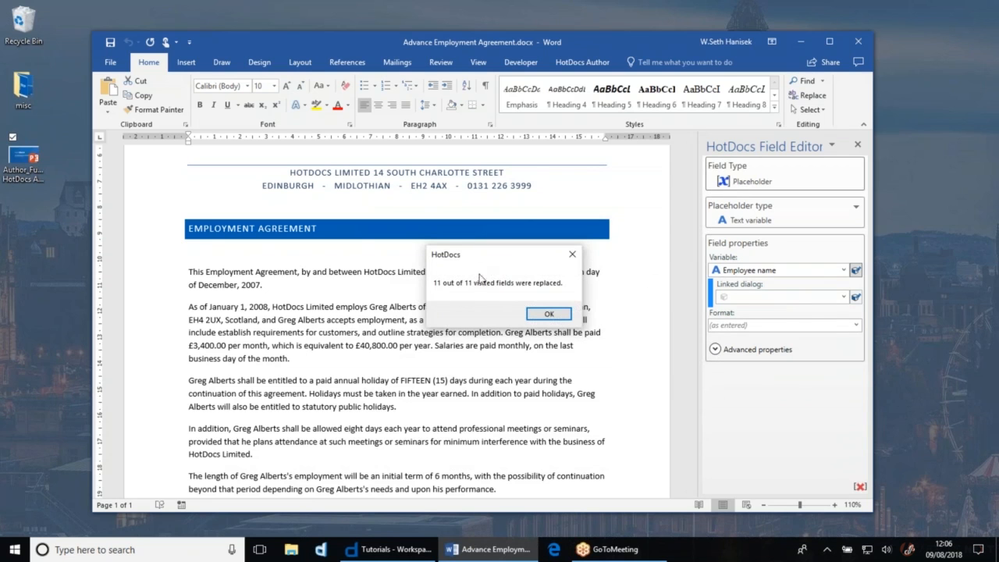
{"action": "left_click", "coordinate": [549, 314]}
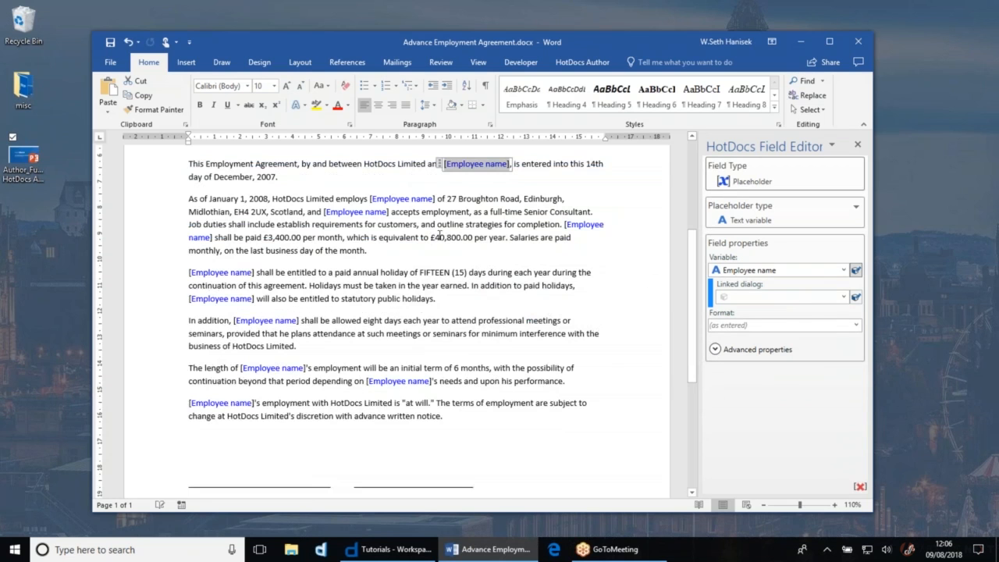
- Inspect the first two [Employee name] fields, then select the date '14th day of December, 2007'
{"action": "scroll", "coordinate": [485, 187], "scroll_direction": "up", "scroll_amount": 2}
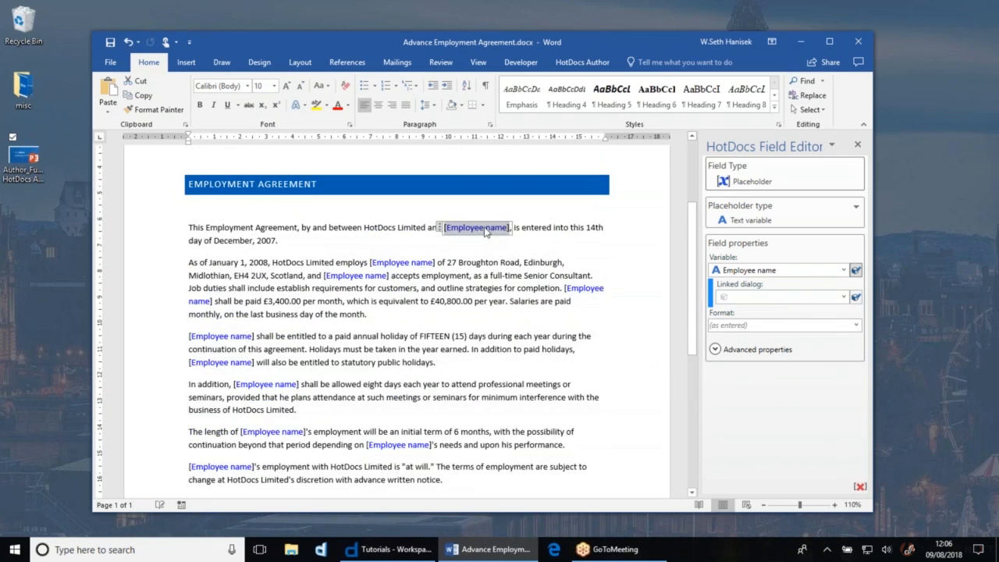
{"action": "left_click", "coordinate": [441, 228]}
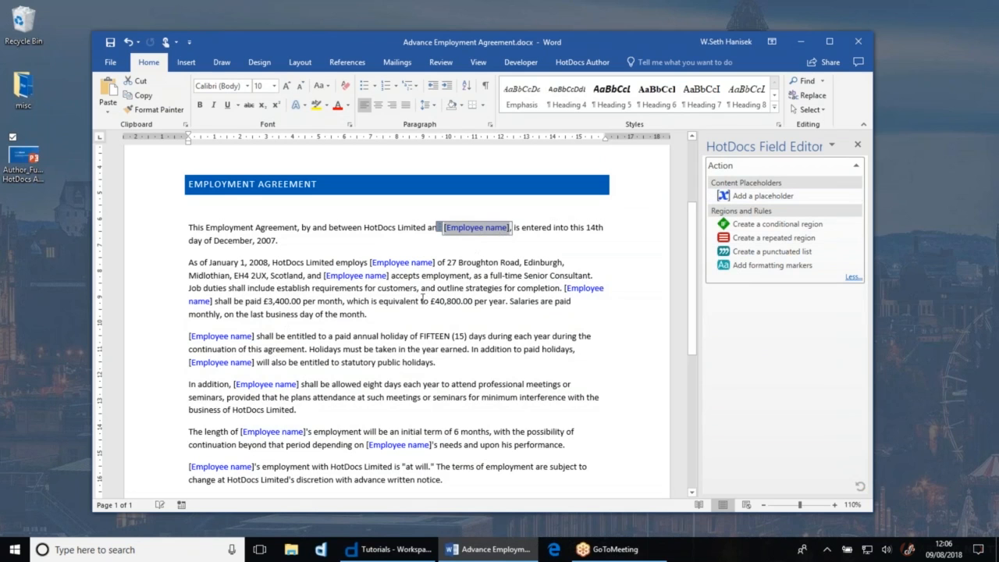
{"action": "left_click", "coordinate": [493, 230]}
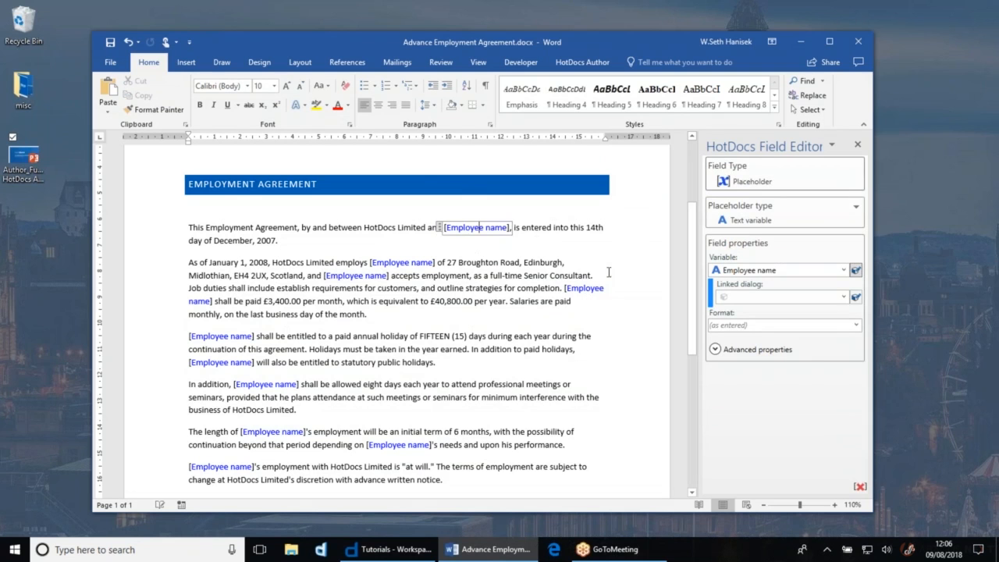
{"action": "left_click", "coordinate": [398, 263]}
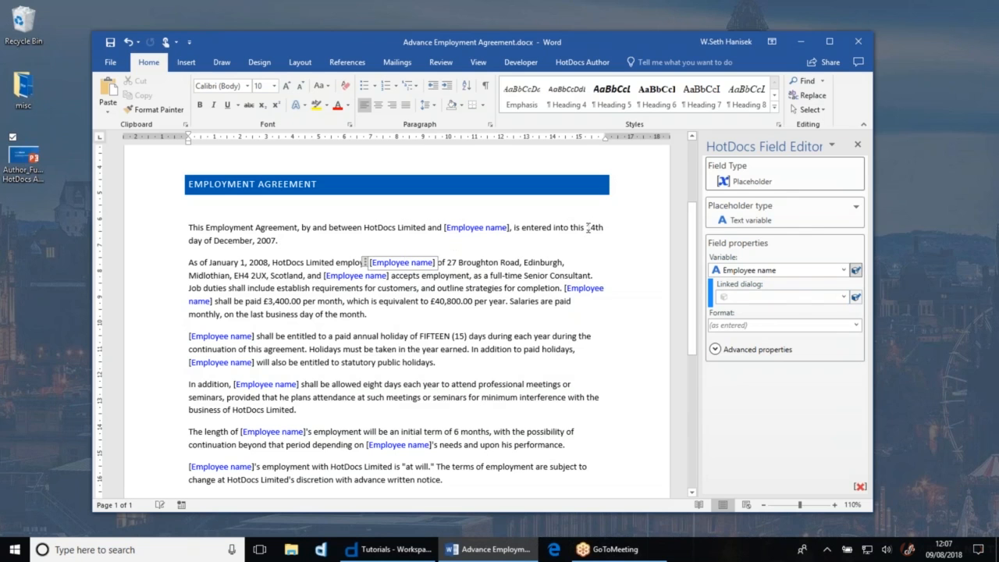
{"action": "left_click_drag", "start_coordinate": [587, 227], "coordinate": [277, 242]}
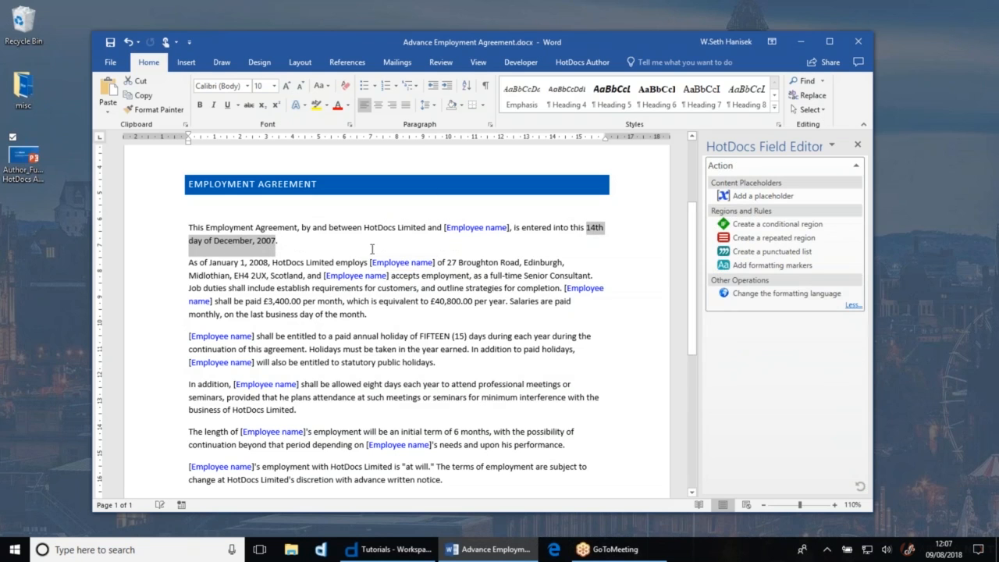
- Create a Date variable named 'Agreement date' for the selected date
{"action": "left_click", "coordinate": [755, 198]}
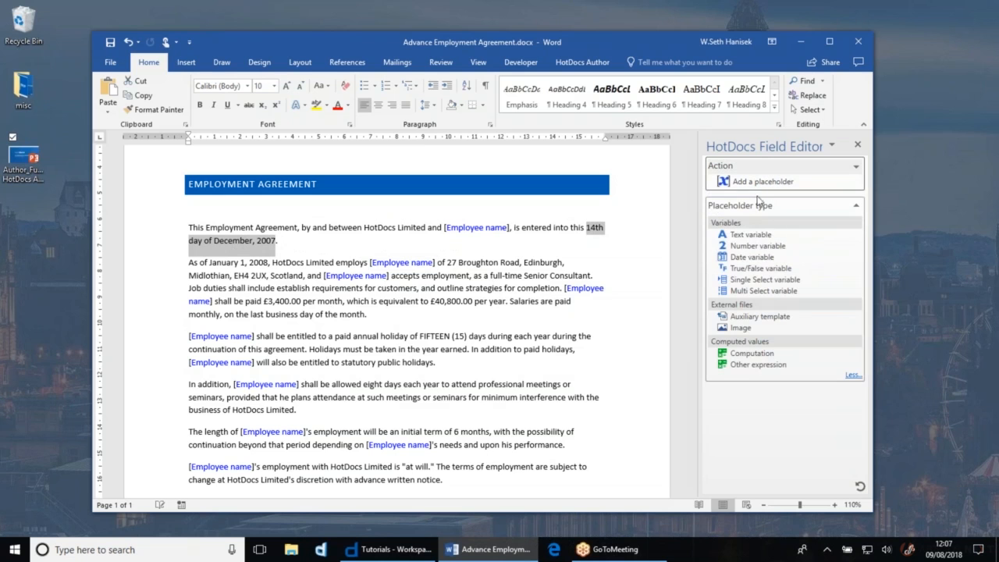
{"action": "left_click", "coordinate": [748, 261]}
{"action": "left_click", "coordinate": [729, 268]}
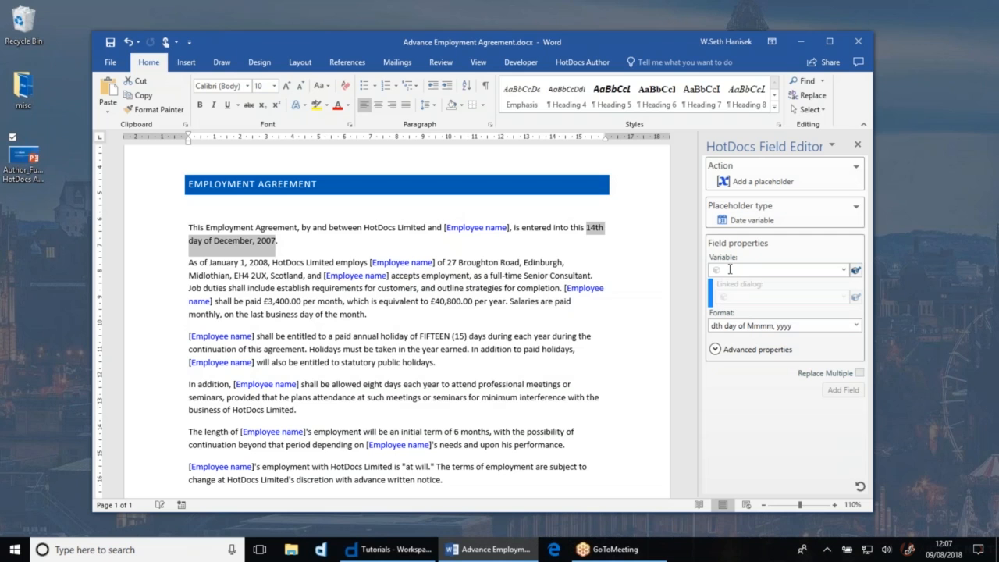
{"action": "type", "text": "Agreement date"}
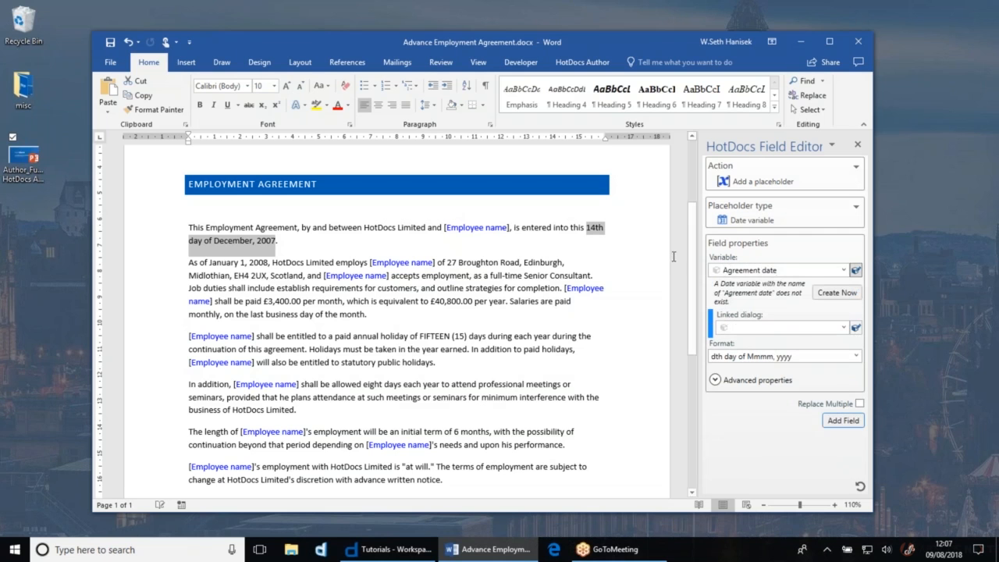
{"action": "left_click", "coordinate": [837, 293]}
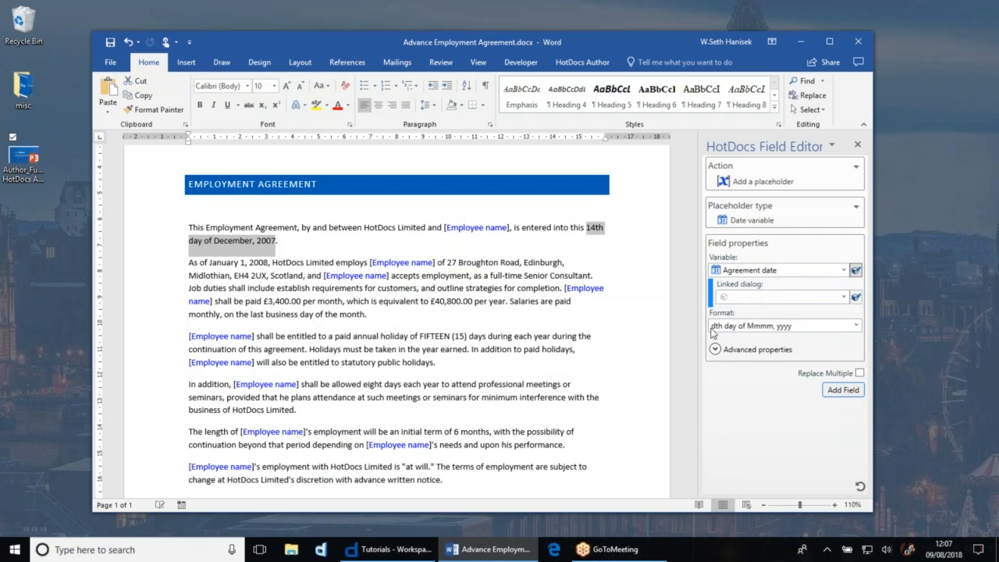
- Insert the Agreement date field in dth day of Mmmm, yyyy format, then select 40,800.00
{"action": "left_click", "coordinate": [856, 325]}
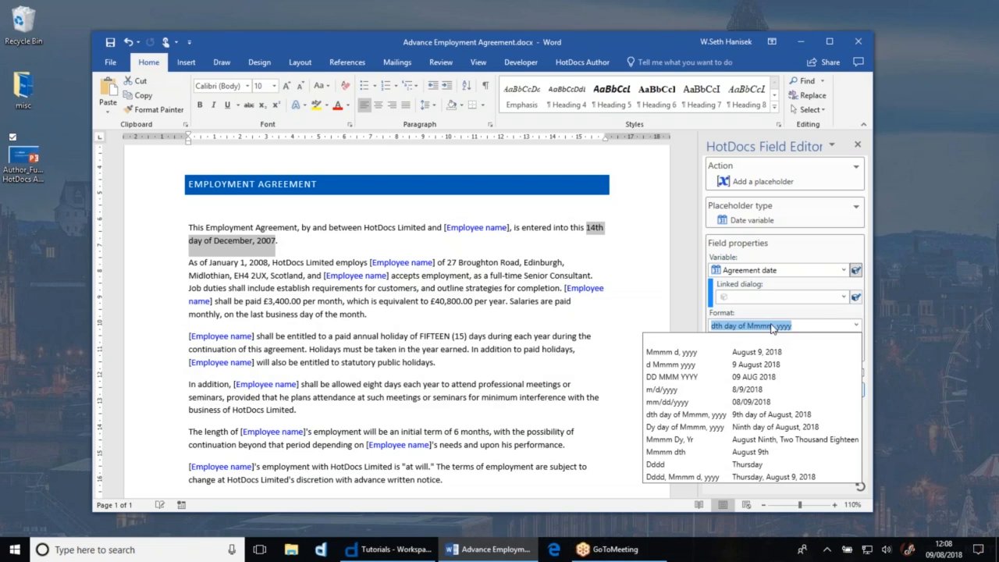
{"action": "left_click", "coordinate": [815, 320]}
{"action": "left_click", "coordinate": [848, 394]}
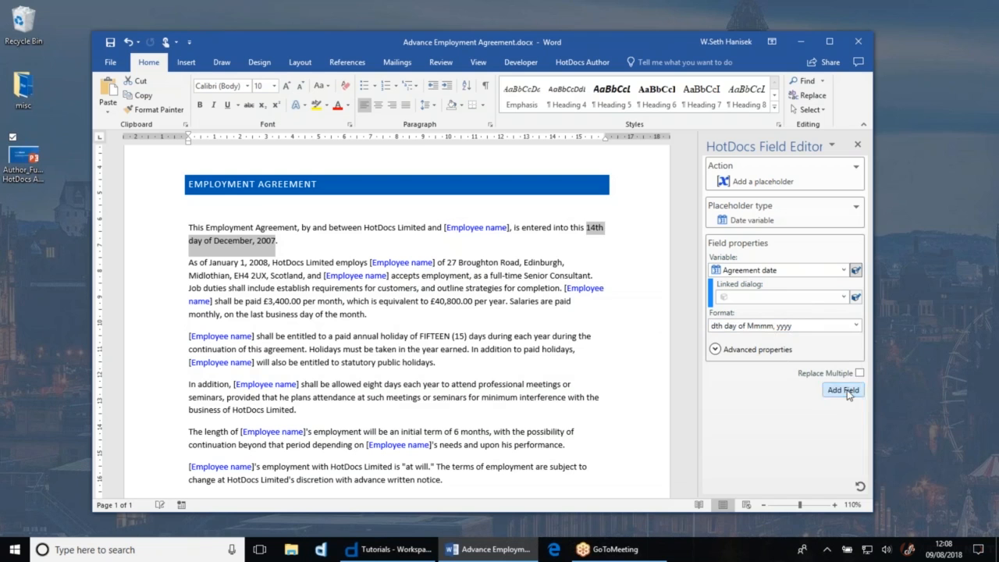
{"action": "left_click", "coordinate": [291, 242]}
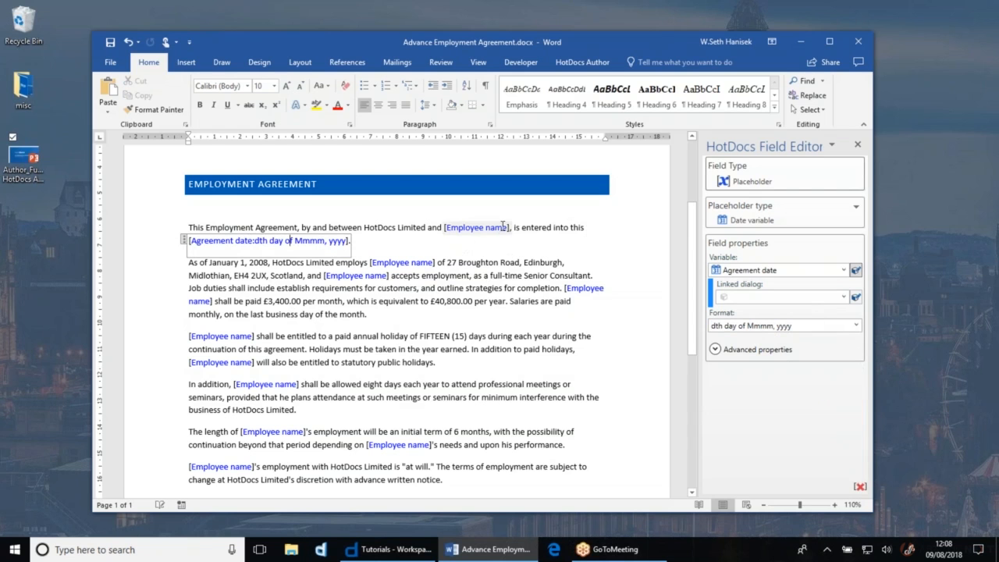
{"action": "left_click_drag", "start_coordinate": [435, 300], "coordinate": [473, 301]}
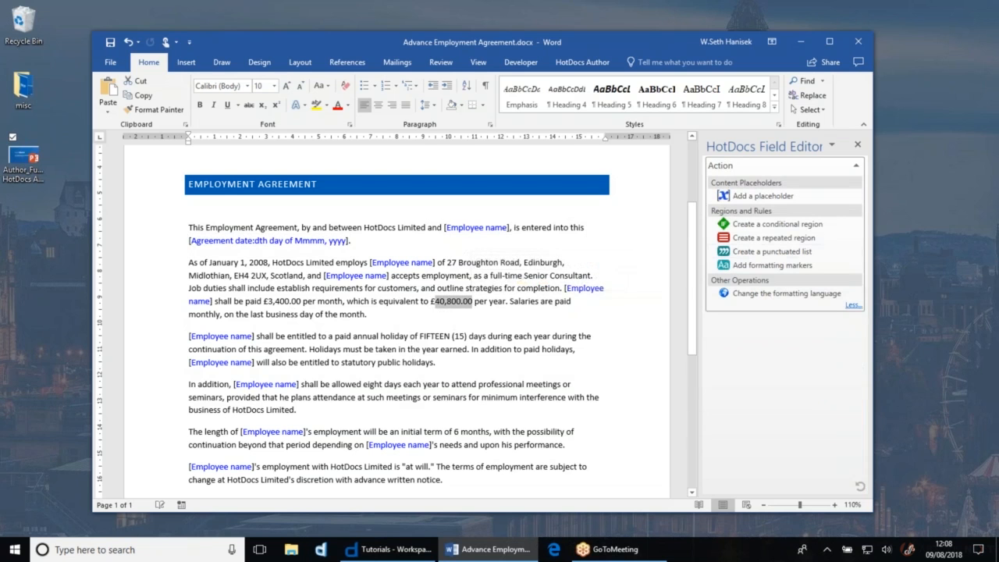
- Create an 'Annual salary' Number variable with no format and open its variable editor
{"action": "left_click", "coordinate": [760, 196]}
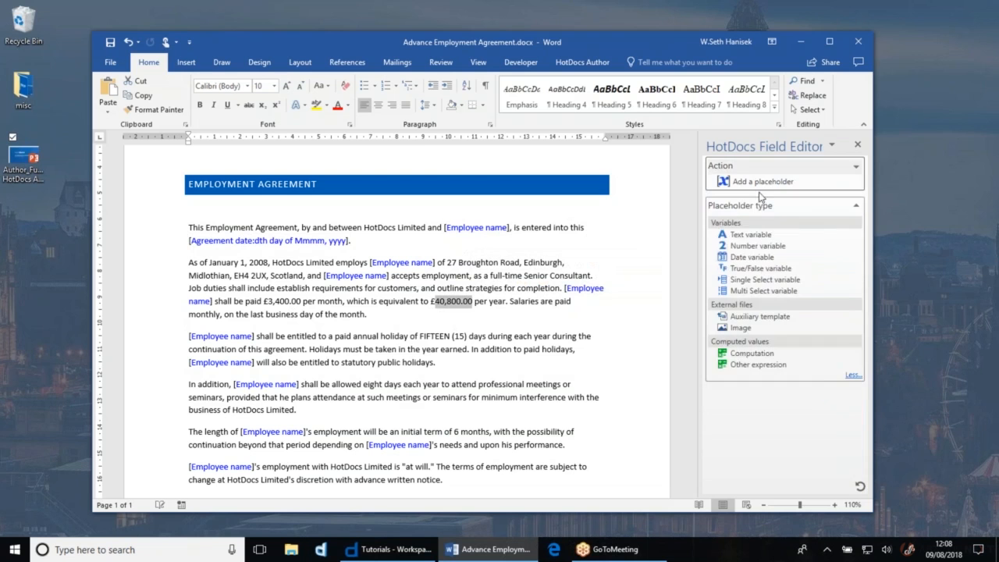
{"action": "left_click", "coordinate": [775, 247]}
{"action": "left_click", "coordinate": [742, 268]}
{"action": "type", "text": "A"}
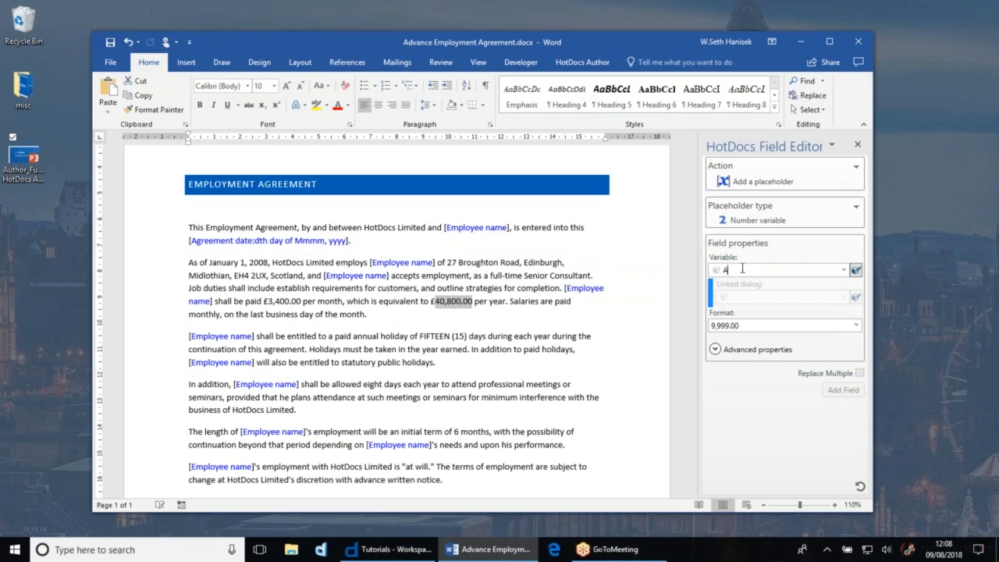
{"action": "type", "text": "nnual salary"}
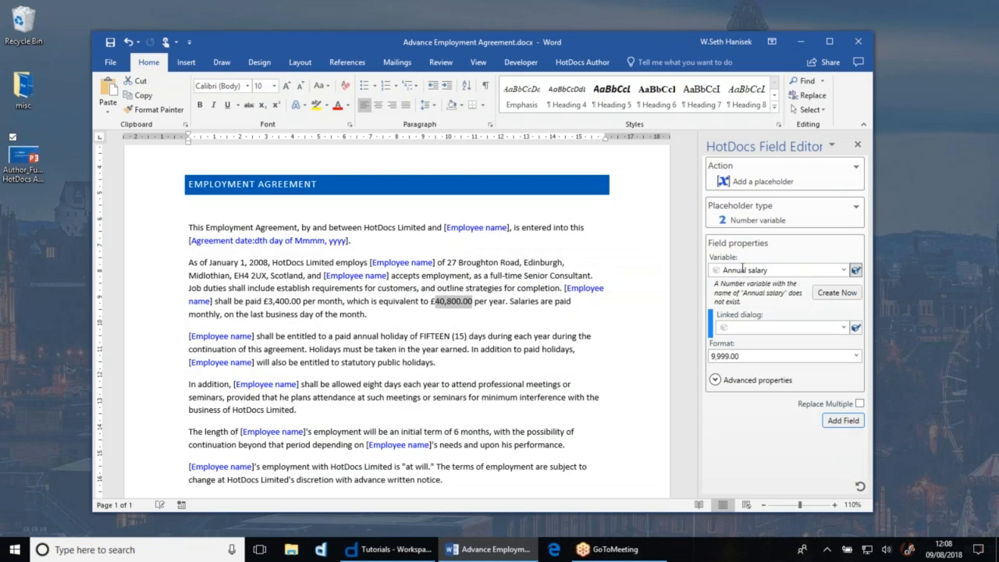
{"action": "left_click", "coordinate": [837, 291]}
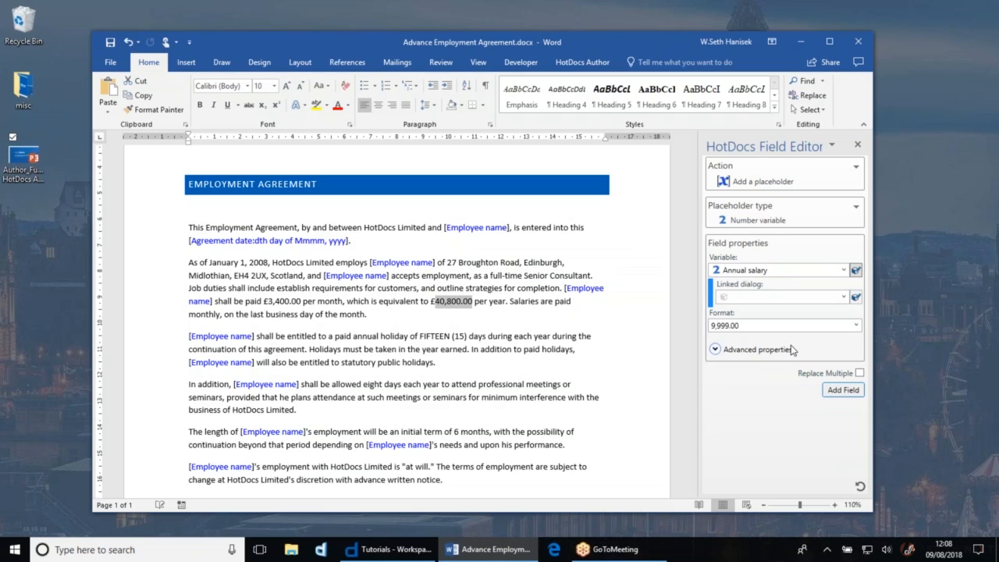
{"action": "left_click", "coordinate": [856, 325]}
{"action": "key", "text": "BackSpace"}
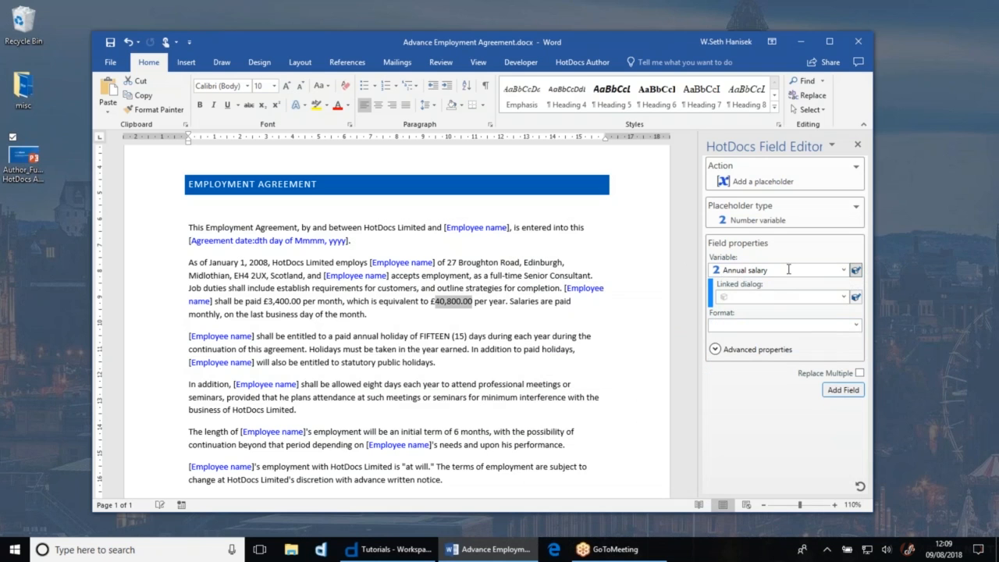
{"action": "left_click", "coordinate": [856, 270]}
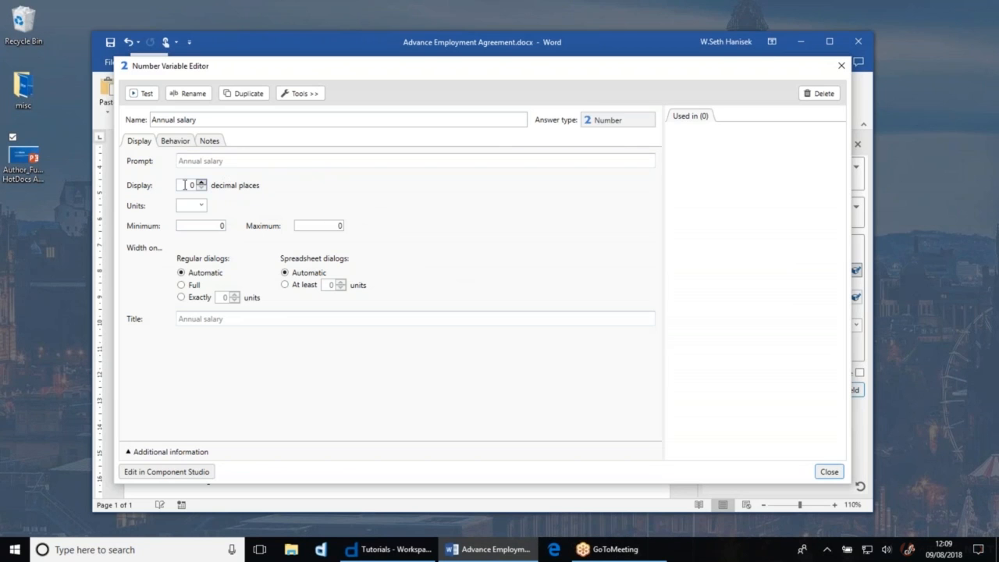
- Give Annual salary 2 decimal places and $ units
{"action": "left_click", "coordinate": [201, 182]}
{"action": "left_click", "coordinate": [201, 182]}
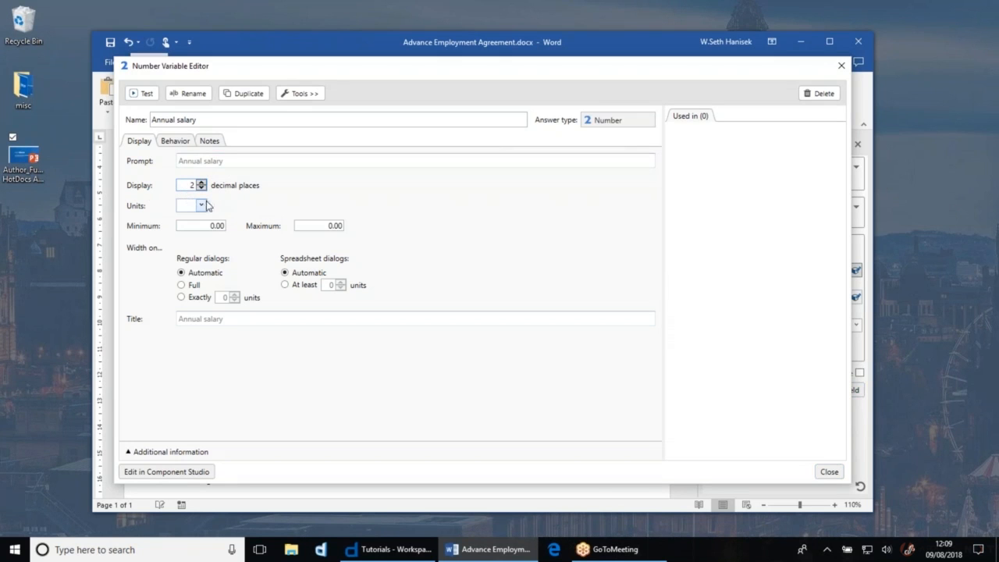
{"action": "left_click", "coordinate": [201, 205]}
{"action": "left_click", "coordinate": [185, 215]}
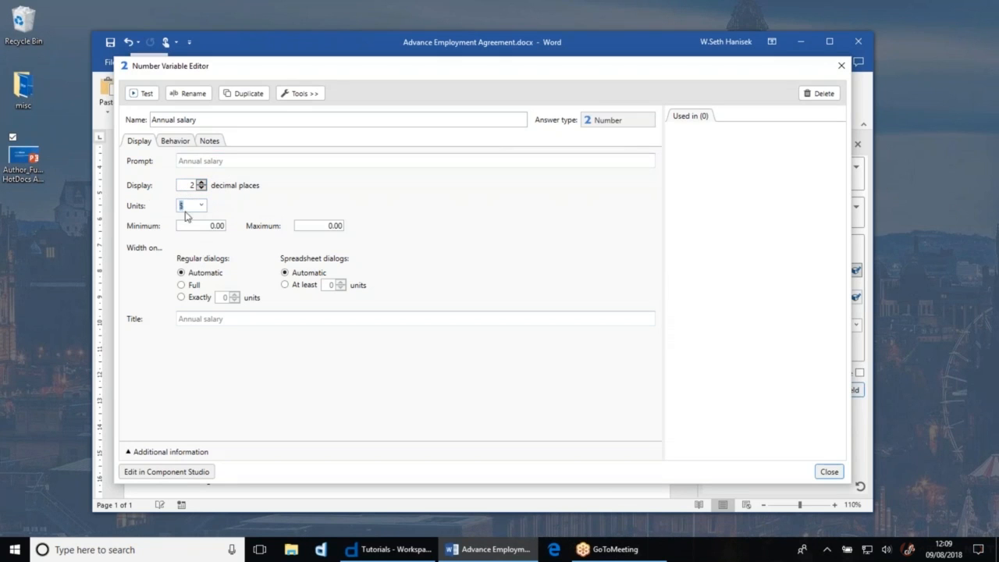
{"action": "left_click", "coordinate": [186, 206]}
- Enter the prompt 'Please enter the full amount of the annual salary below.'
{"action": "left_click", "coordinate": [195, 161]}
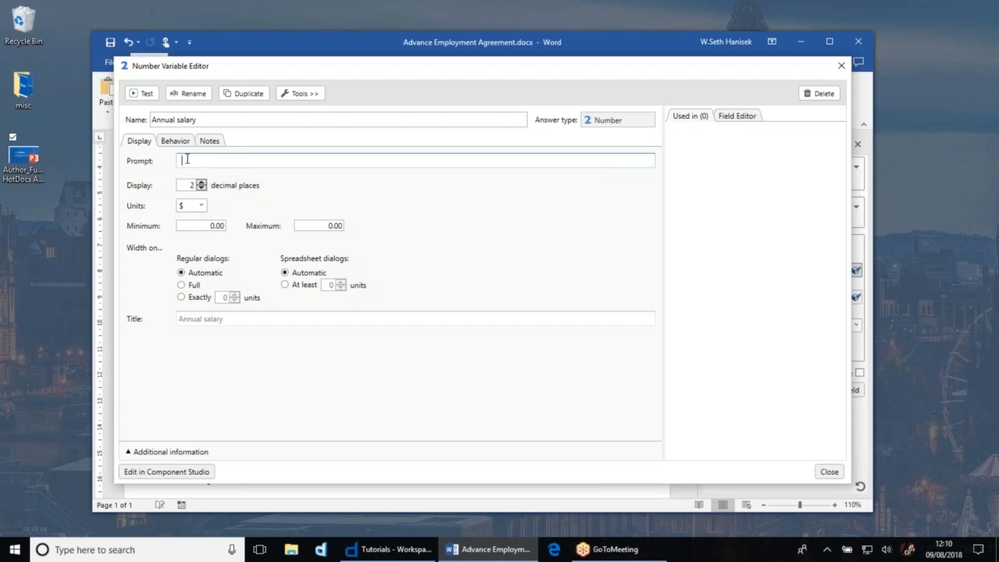
{"action": "type", "text": "ease enter the fukl"}
{"action": "key", "text": "BackSpace"}
{"action": "key", "text": "BackSpace"}
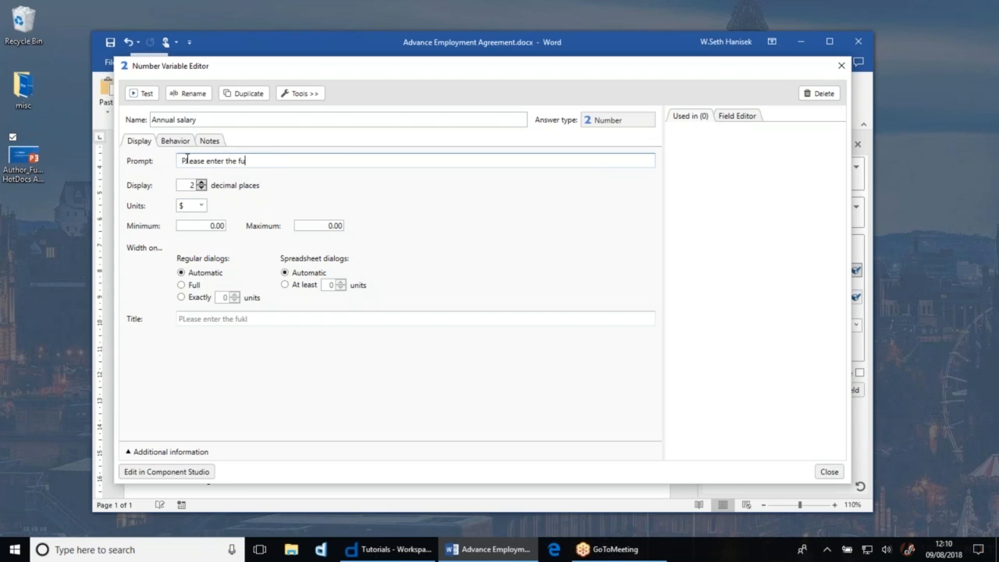
{"action": "type", "text": "ll amount of the annual salary below."}
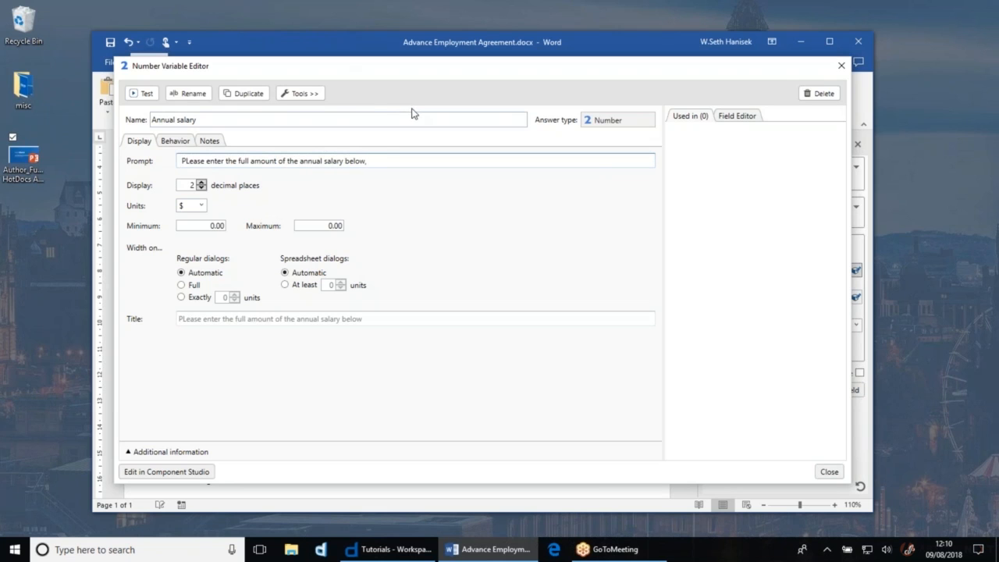
- Set the Annual salary default format to 9,999.00 on the Behavior tab and close the editor
{"action": "left_click", "coordinate": [176, 141]}
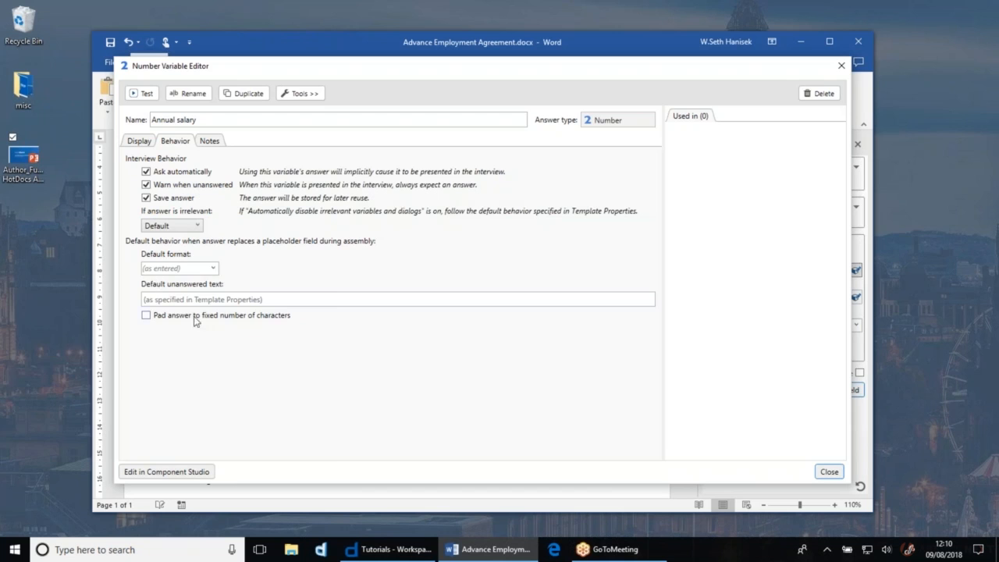
{"action": "left_click", "coordinate": [213, 268]}
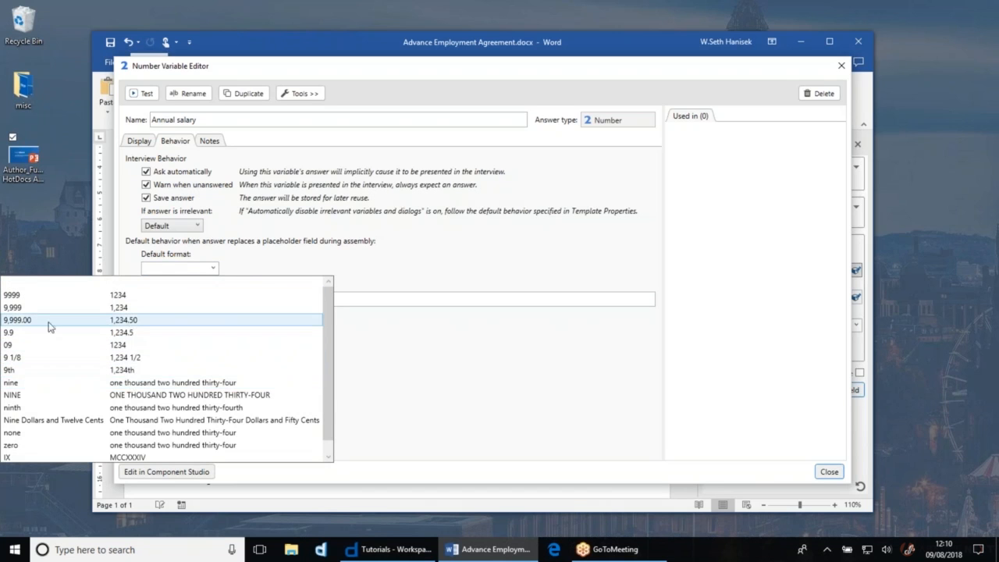
{"action": "left_click", "coordinate": [121, 322]}
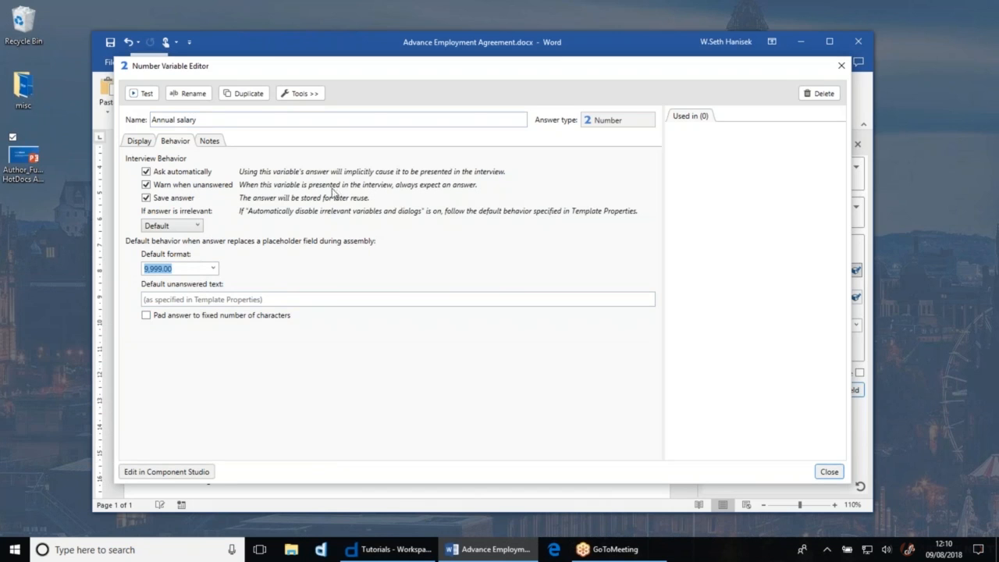
{"action": "left_click", "coordinate": [151, 139]}
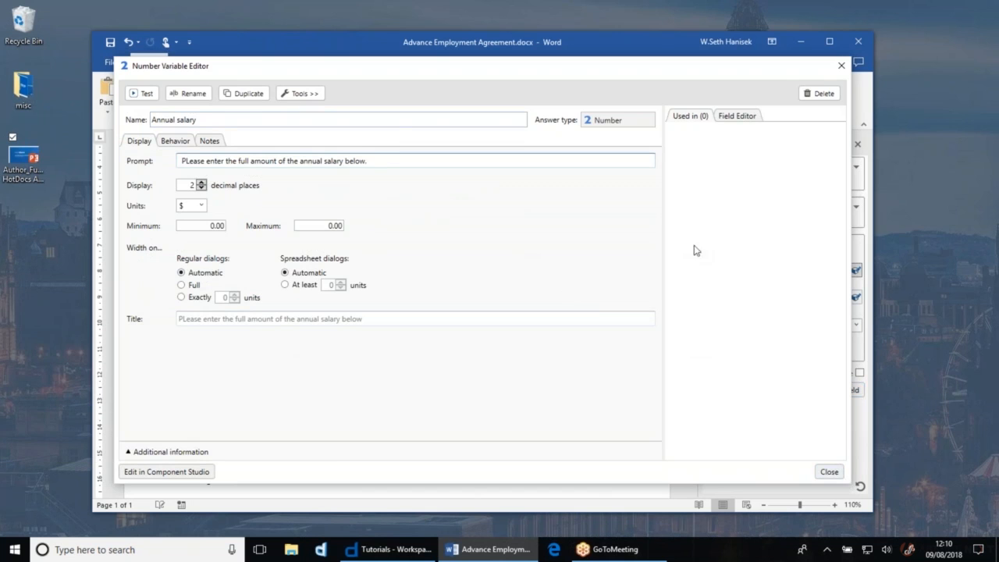
{"action": "left_click", "coordinate": [829, 472]}
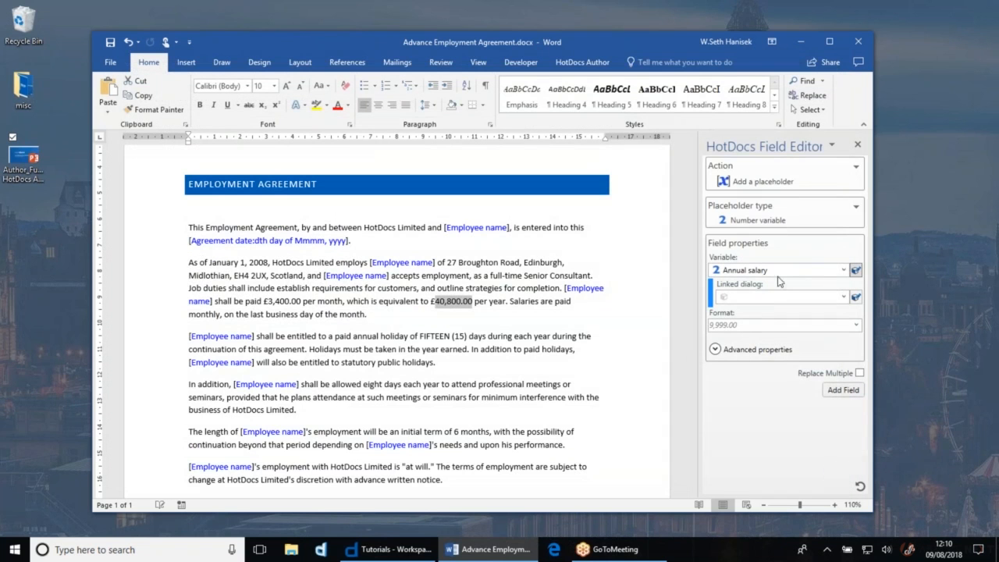
- Insert the Annual salary field over £40,800.00 so it reads £[Annual salary] per year
{"action": "left_click", "coordinate": [848, 398]}
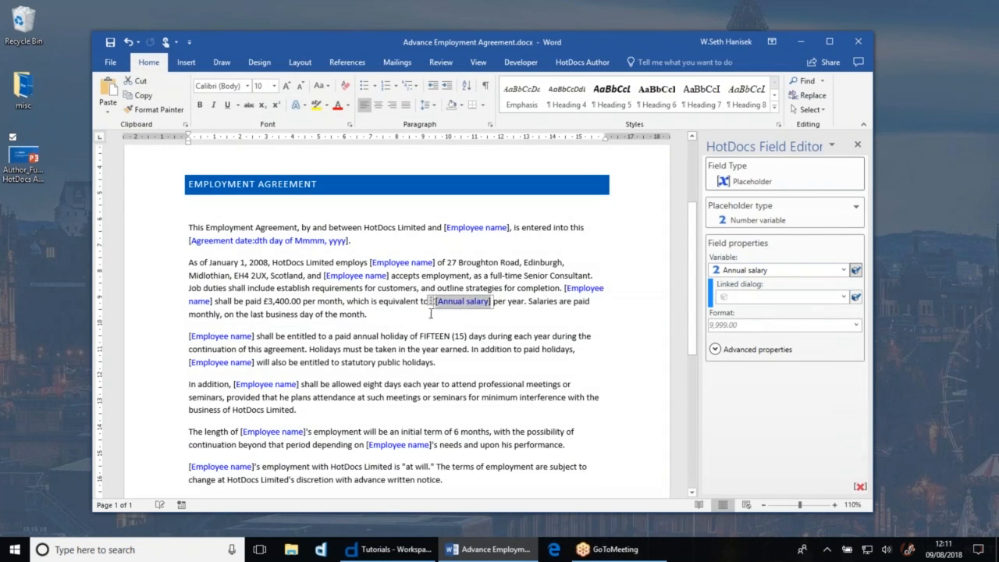
{"action": "left_click", "coordinate": [430, 313]}
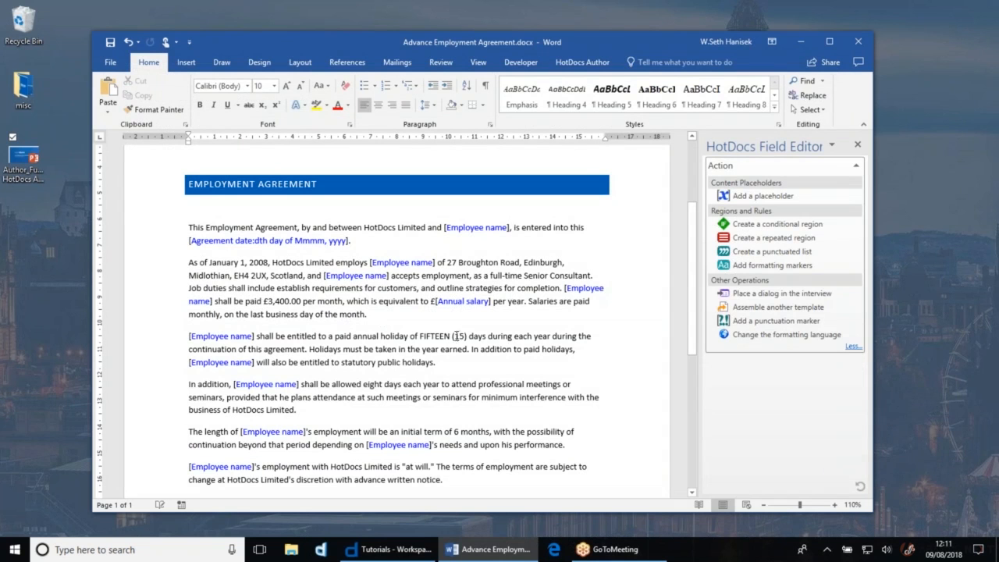
- Select 15 and insert a new 'Number of holiday days' number variable field in its place
{"action": "left_click_drag", "start_coordinate": [455, 336], "coordinate": [465, 340]}
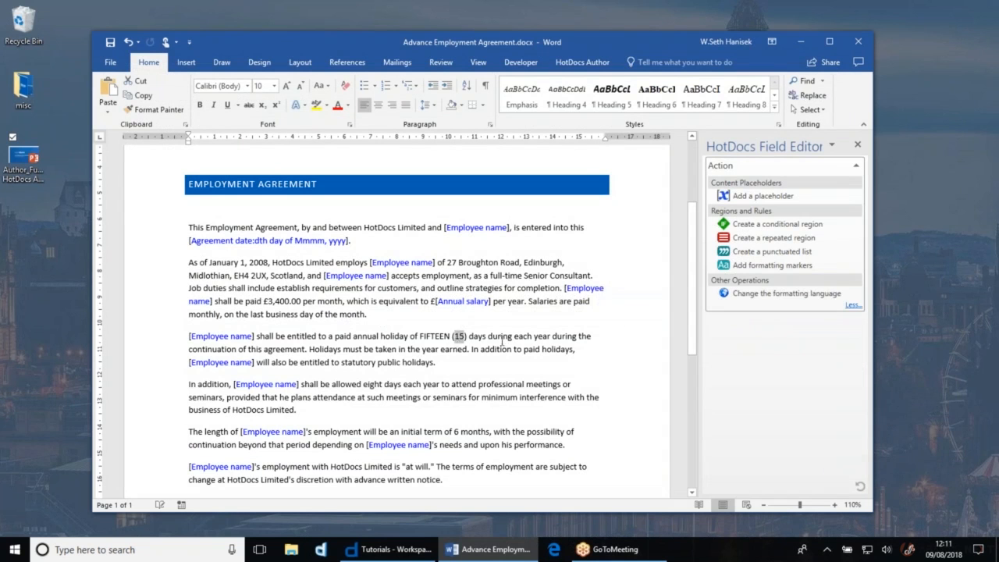
{"action": "left_click", "coordinate": [749, 197]}
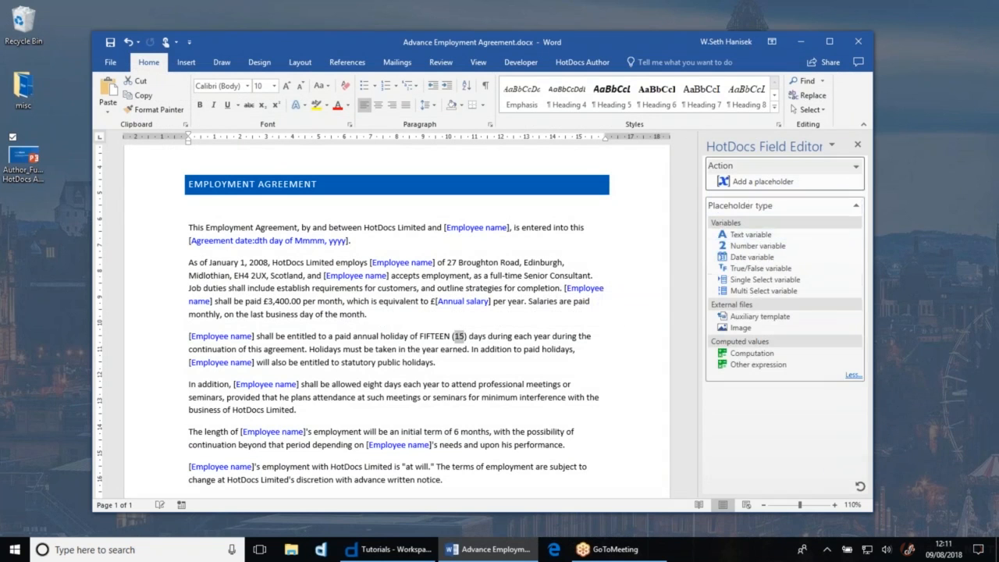
{"action": "left_click", "coordinate": [758, 243]}
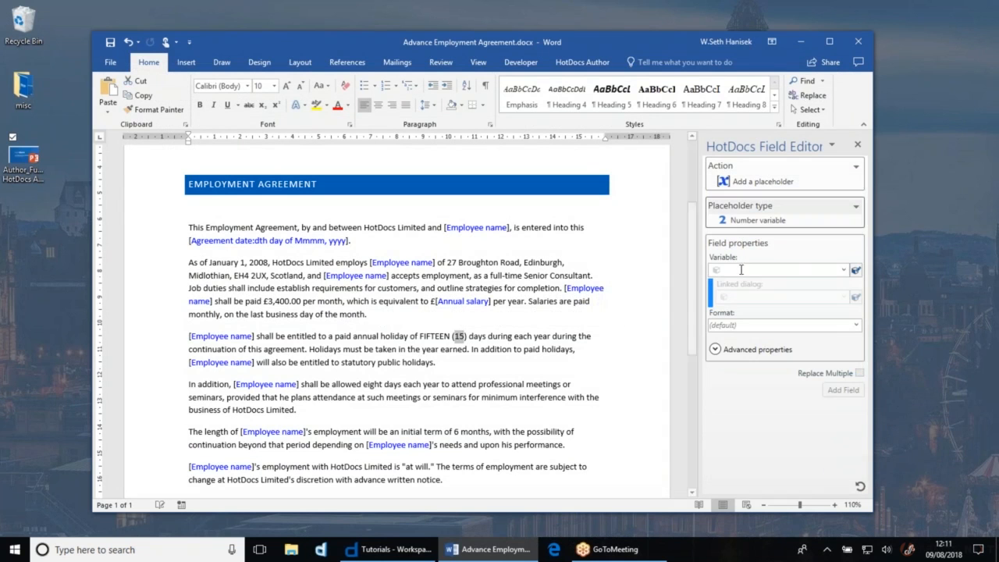
{"action": "type", "text": "Nu"}
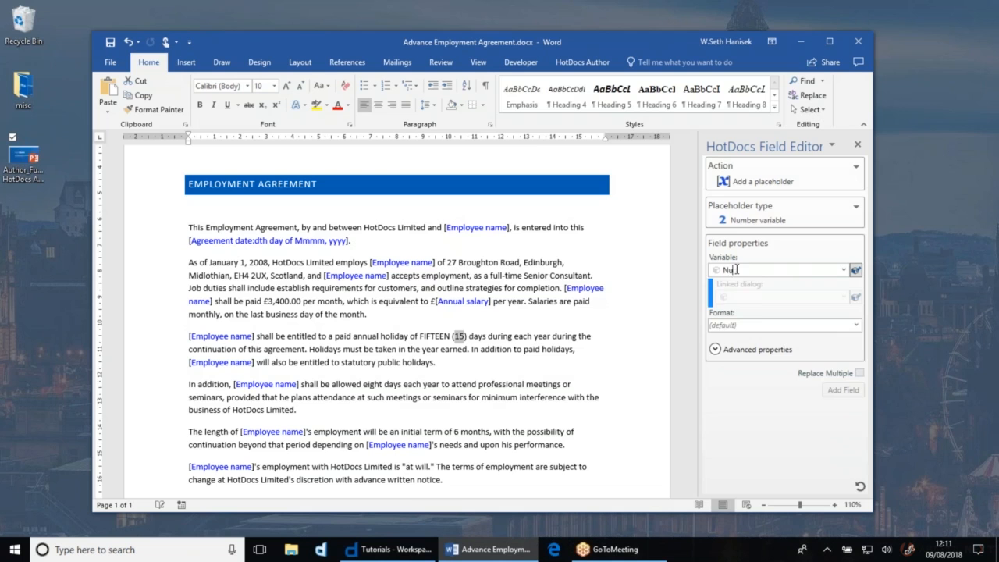
{"action": "type", "text": "mber of holiday days"}
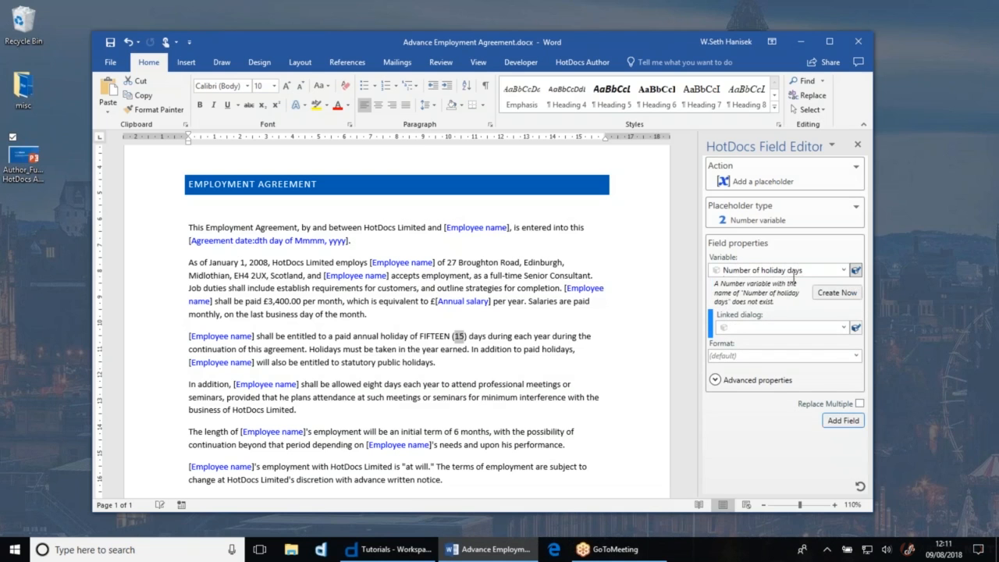
{"action": "left_click", "coordinate": [833, 294]}
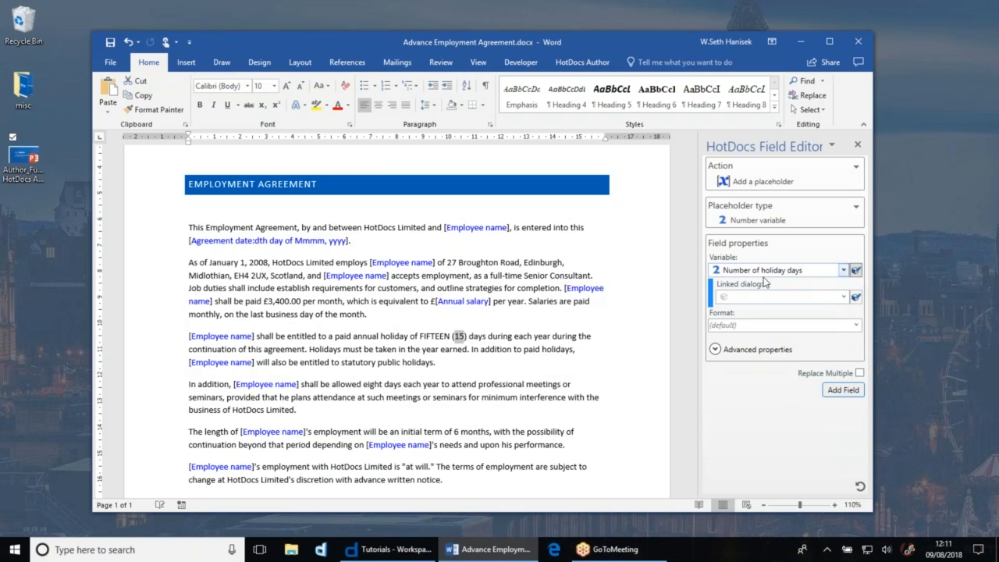
{"action": "left_click", "coordinate": [842, 390]}
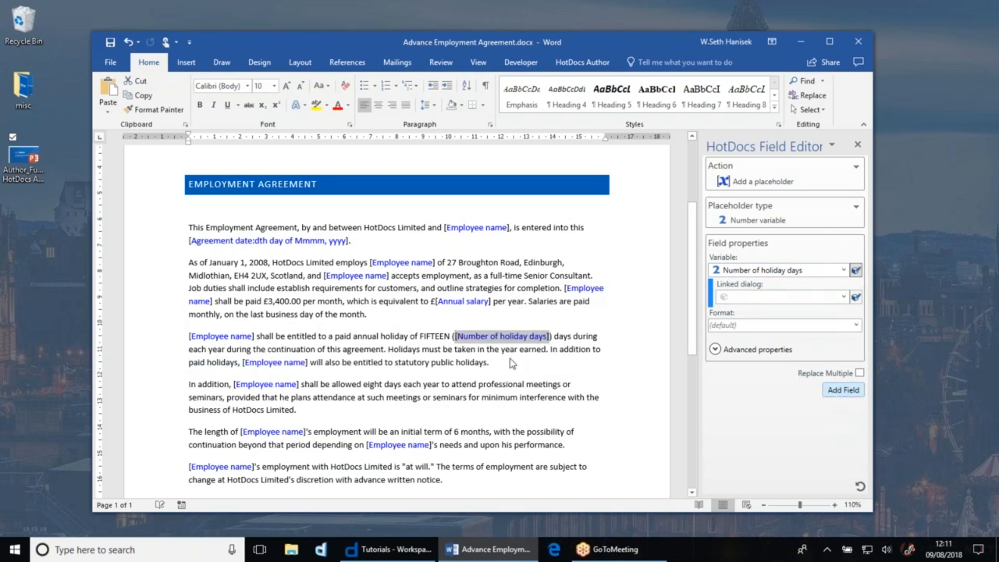
{"action": "left_click_drag", "start_coordinate": [420, 336], "coordinate": [451, 335]}
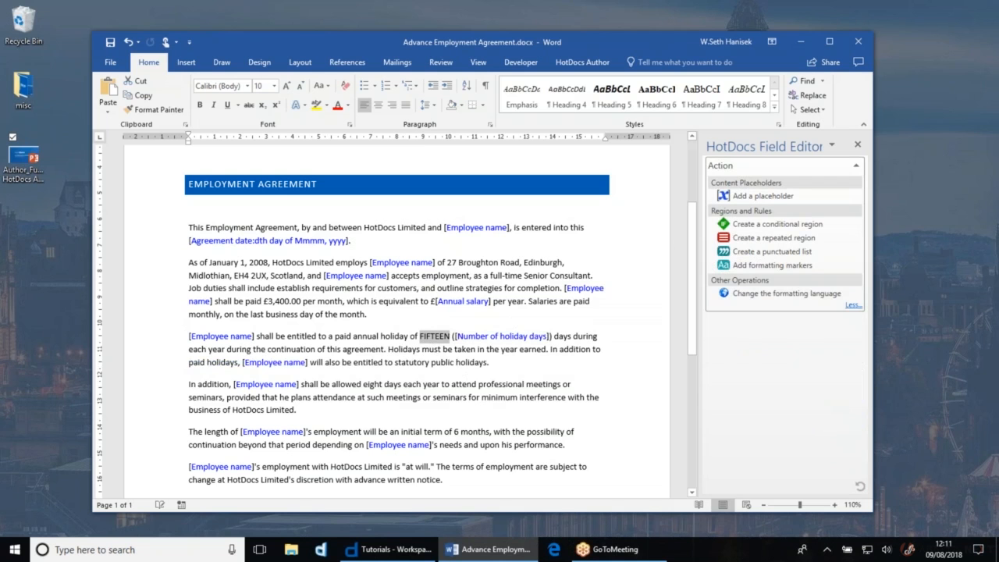
- Replace FIFTEEN with the Number of holiday days number field in the spelled-out NINE format
{"action": "left_click", "coordinate": [760, 196]}
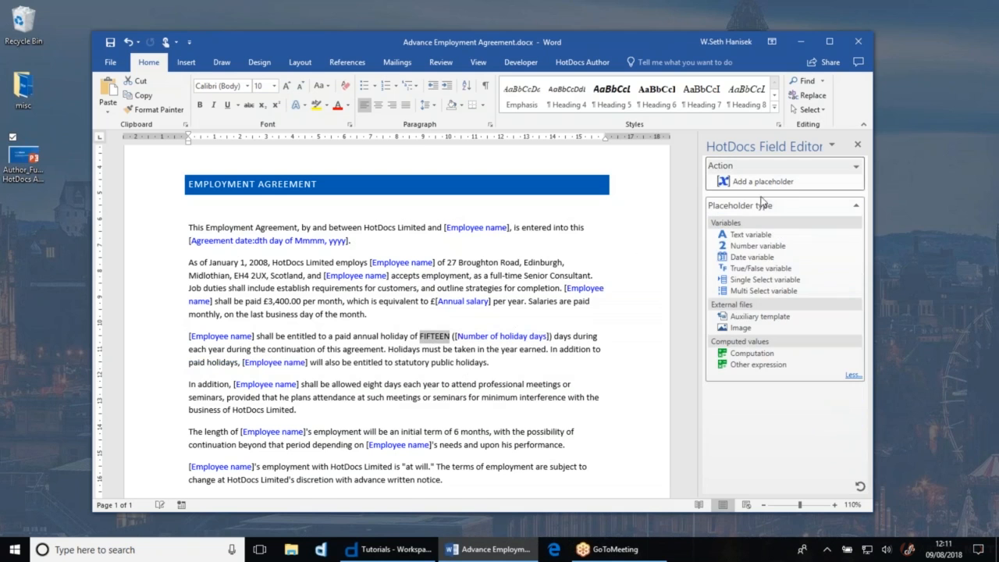
{"action": "left_click", "coordinate": [772, 246]}
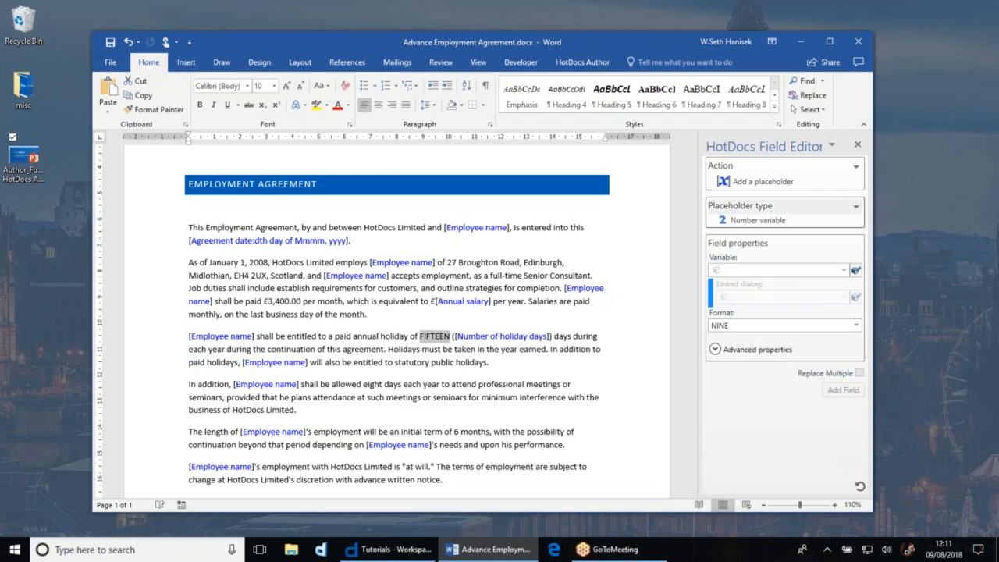
{"action": "left_click", "coordinate": [843, 271]}
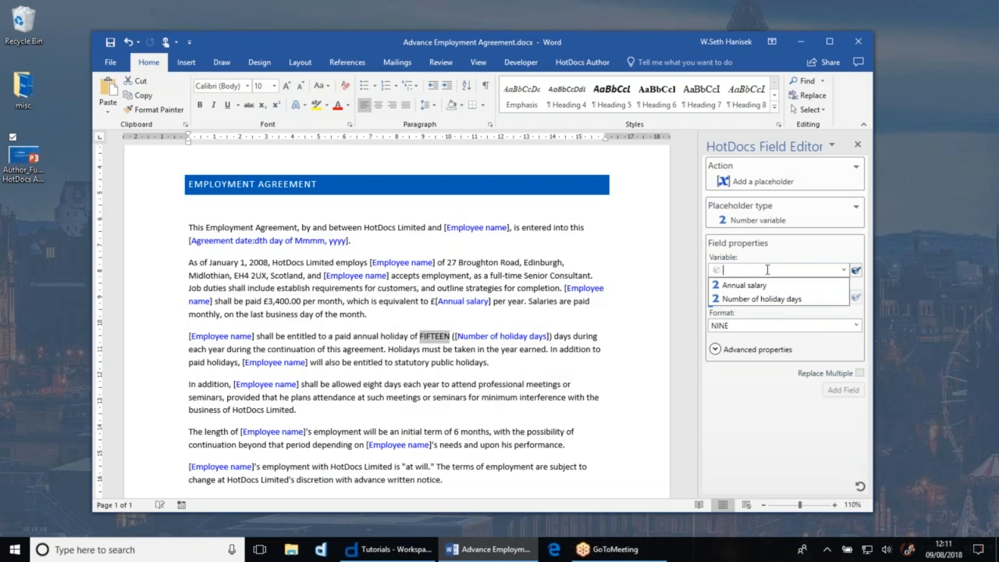
{"action": "left_click", "coordinate": [776, 299]}
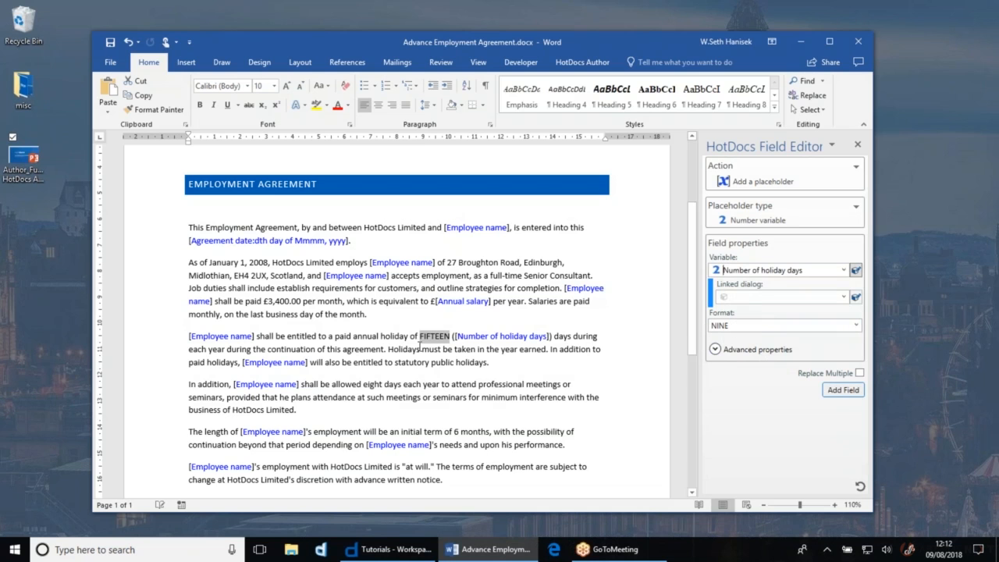
{"action": "left_click", "coordinate": [856, 327]}
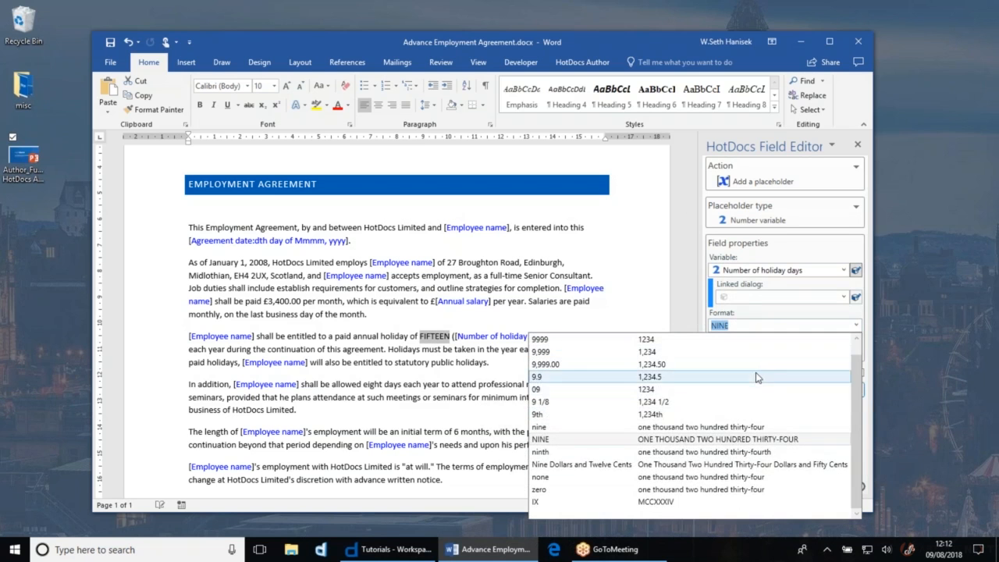
{"action": "left_click", "coordinate": [749, 317]}
{"action": "left_click", "coordinate": [849, 392]}
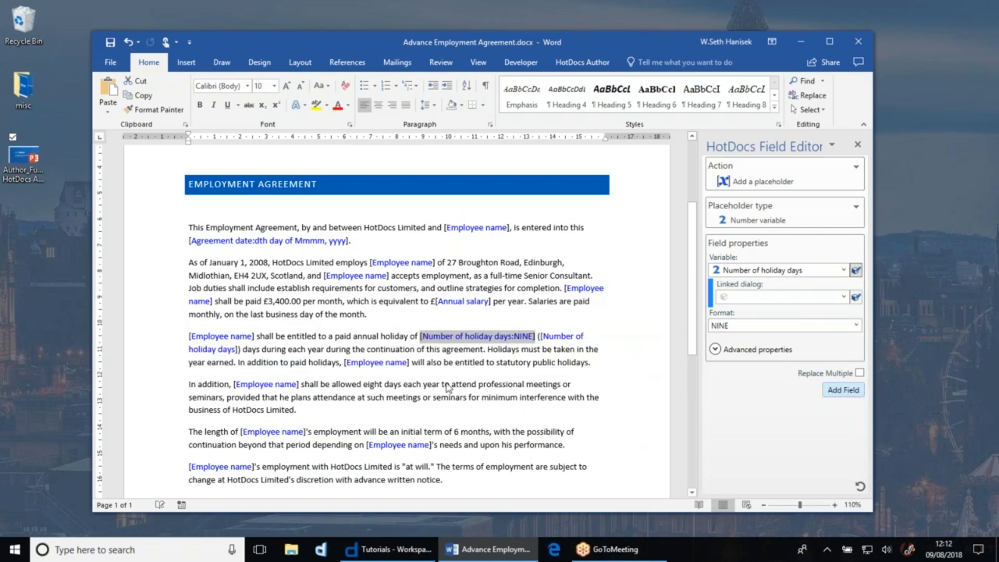
{"action": "left_click", "coordinate": [508, 355]}
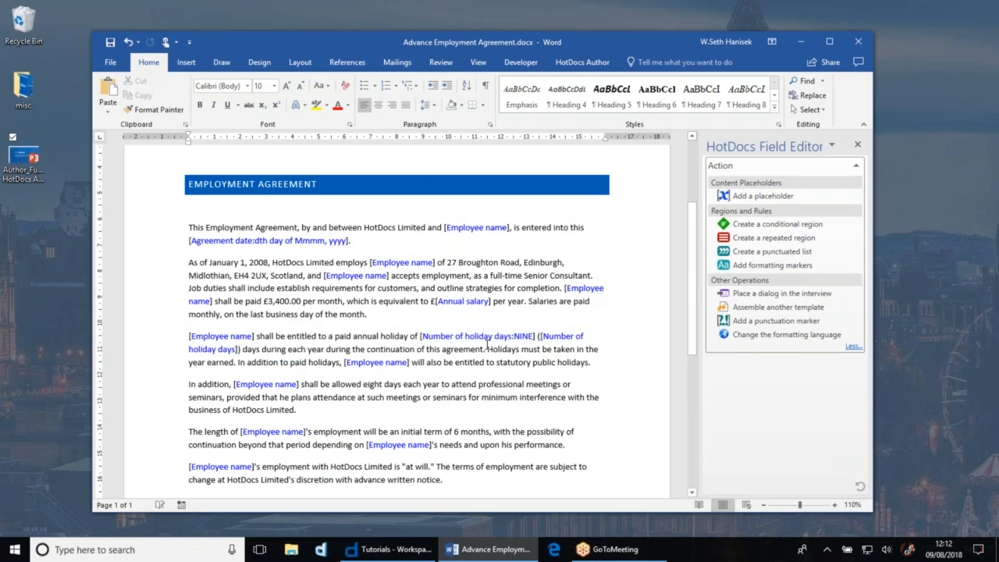
- Select the company signer's name in the signature block and begin adding a placeholder for it
{"action": "scroll", "coordinate": [414, 308], "scroll_direction": "down", "scroll_amount": 1}
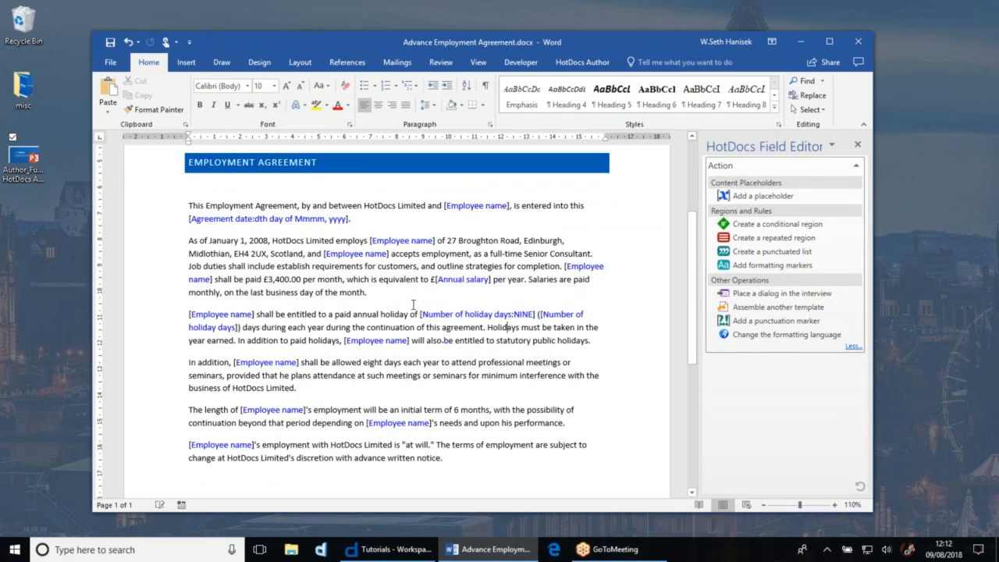
{"action": "scroll", "coordinate": [414, 304], "scroll_direction": "down", "scroll_amount": 4}
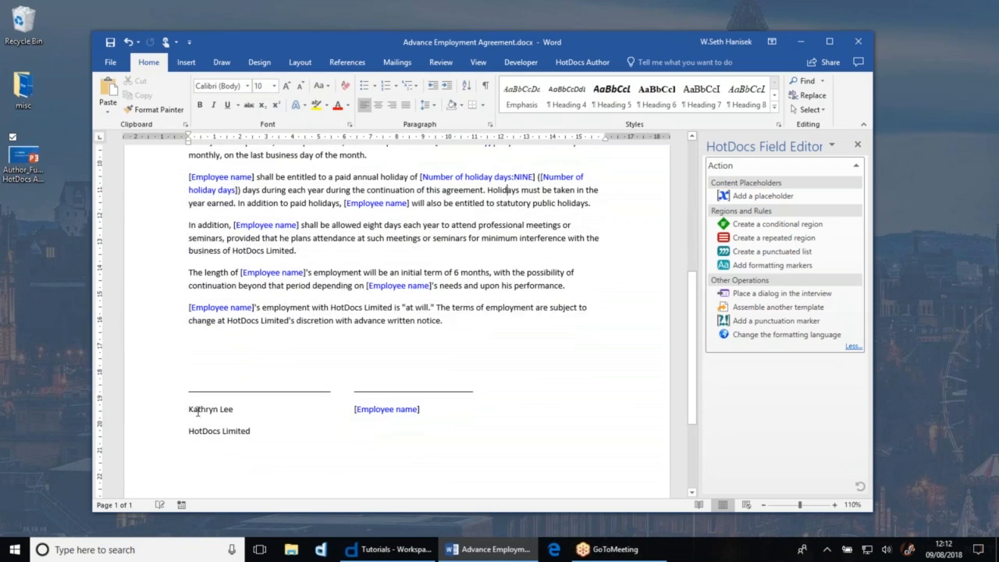
{"action": "left_click_drag", "start_coordinate": [189, 409], "coordinate": [234, 408]}
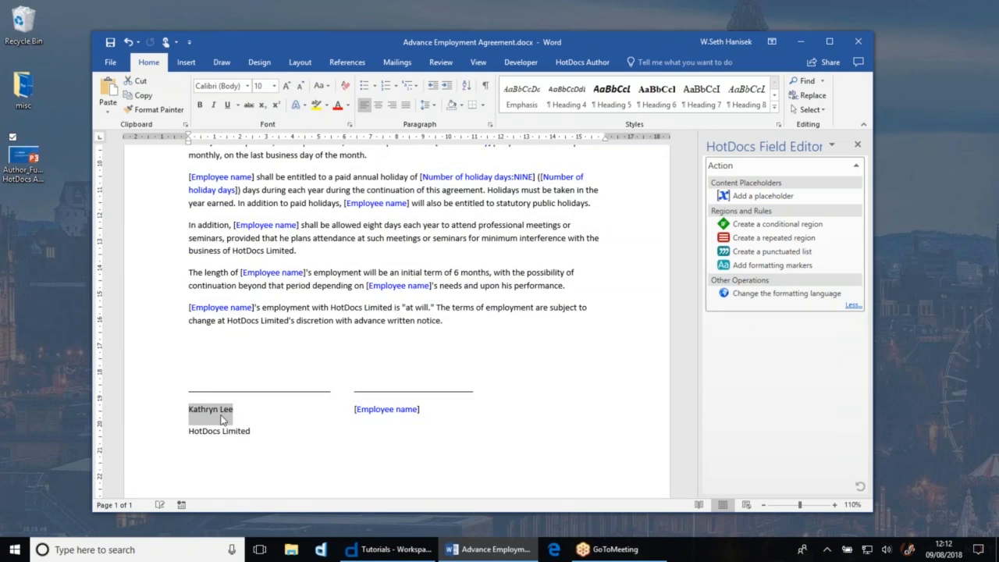
{"action": "left_click", "coordinate": [748, 196]}
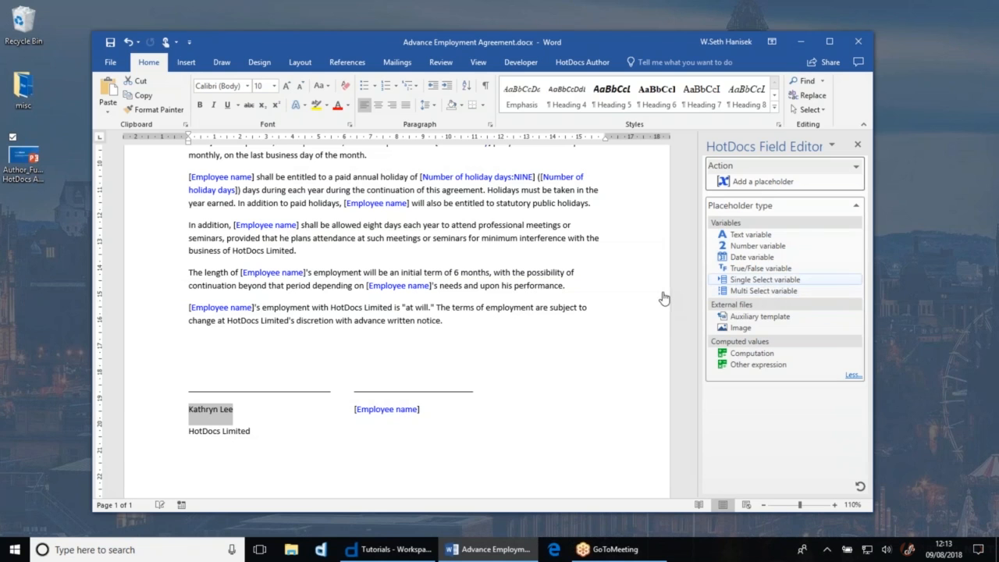
- Make the placeholder a new single-select variable named Signatory
{"action": "left_click", "coordinate": [765, 280]}
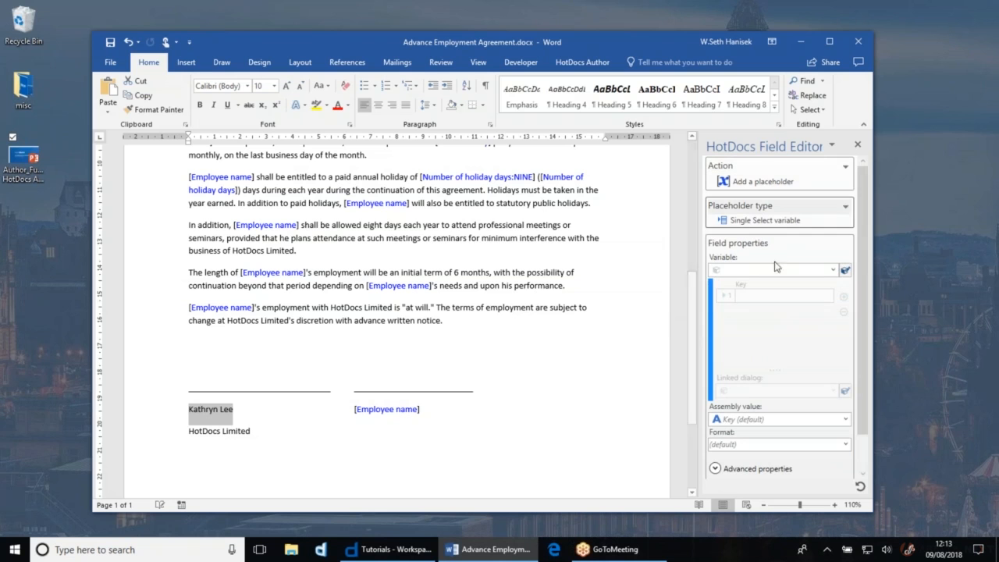
{"action": "left_click", "coordinate": [751, 270]}
{"action": "type", "text": "S"}
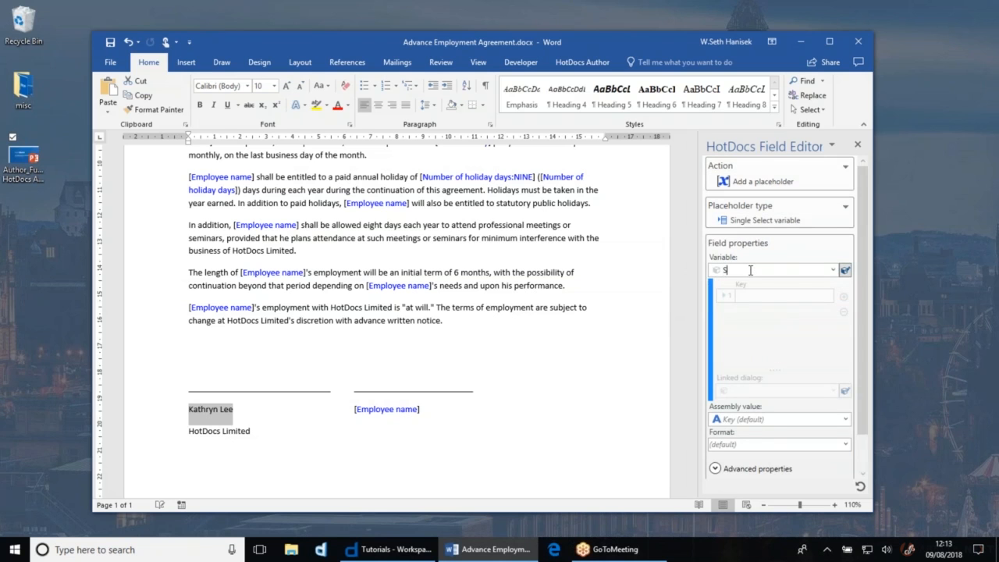
{"action": "type", "text": "ignat"}
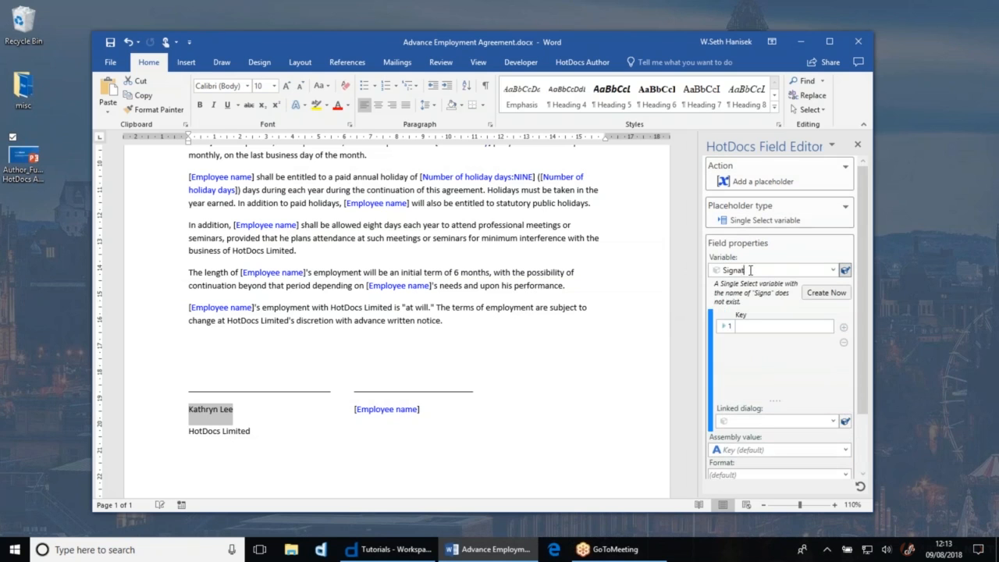
{"action": "type", "text": "ory"}
{"action": "left_click", "coordinate": [825, 293]}
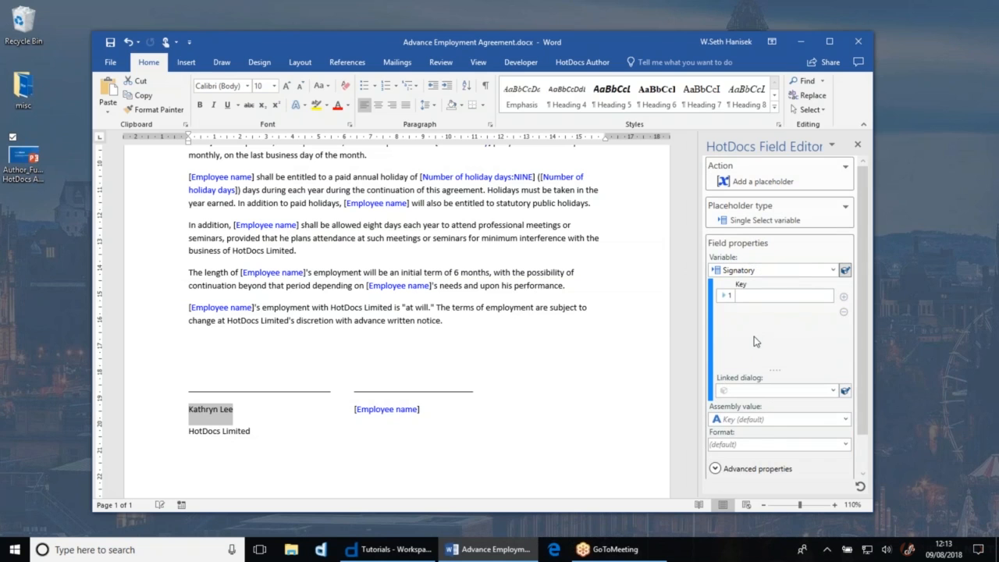
- Enter the four signatory names as options and insert the Signatory field in place of the name
{"action": "type", "text": "Seth HAnisek"}
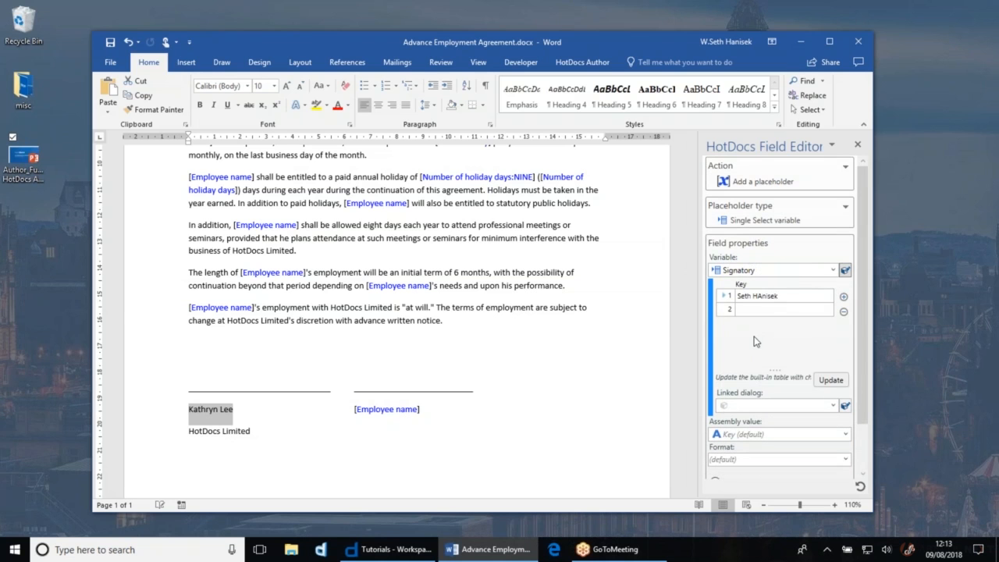
{"action": "key", "text": "BackSpace"}
{"action": "key", "text": "BackSpace"}
{"action": "key", "text": "BackSpace"}
{"action": "type", "text": "anisek"}
{"action": "type", "text": "Becky Thomas David Li Fely Maitland"}
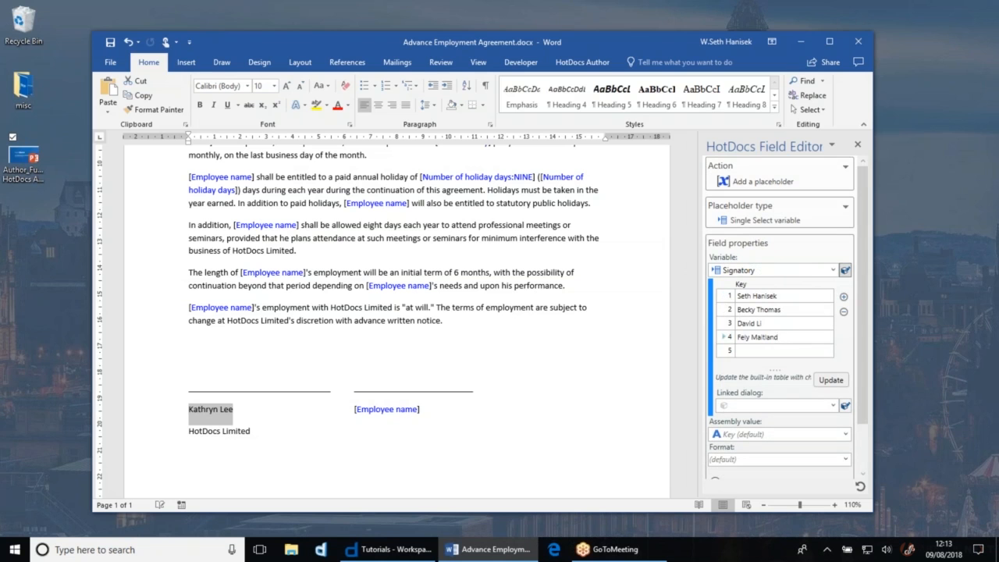
{"action": "left_click", "coordinate": [832, 380]}
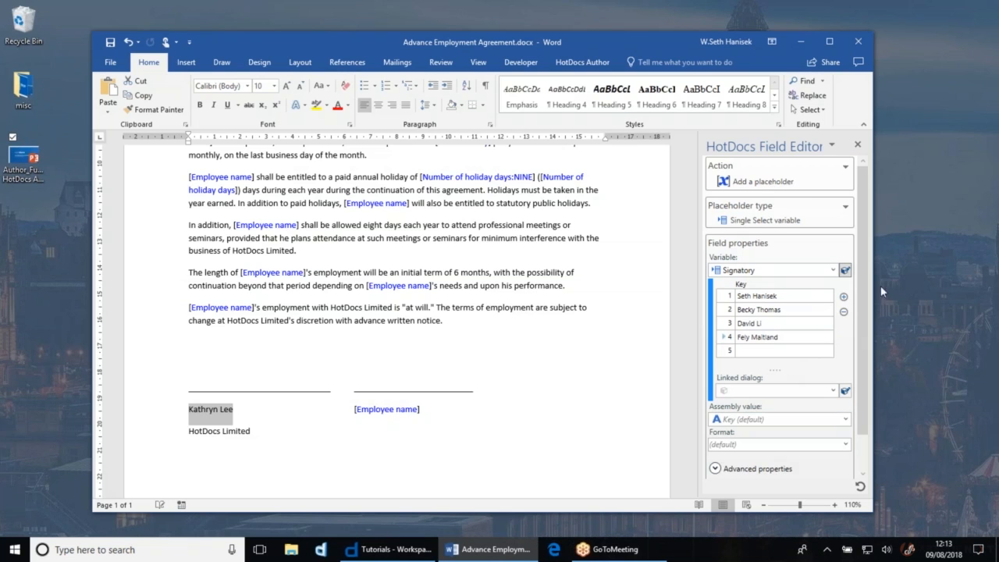
{"action": "left_click_drag", "start_coordinate": [862, 319], "coordinate": [865, 391]}
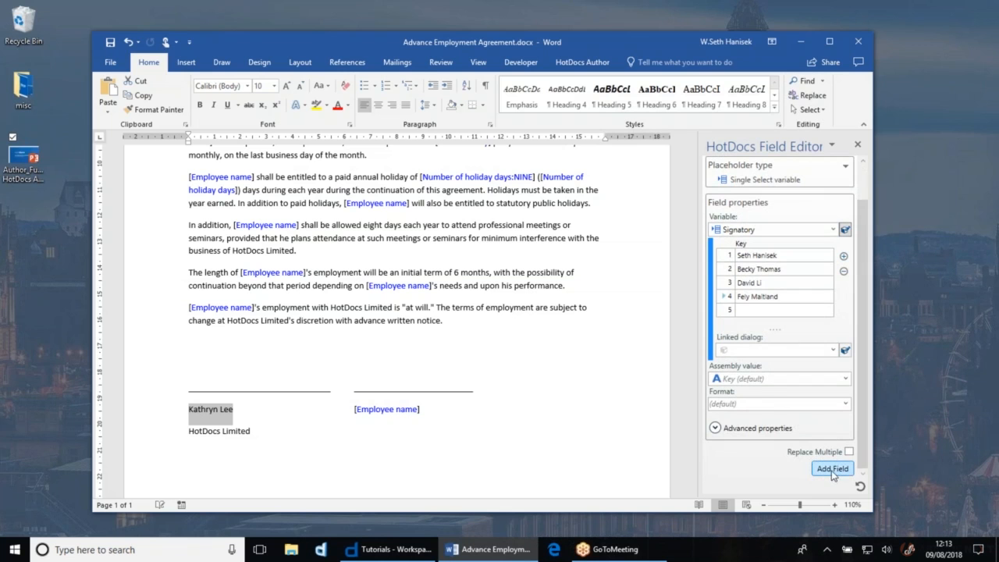
{"action": "left_click", "coordinate": [832, 469]}
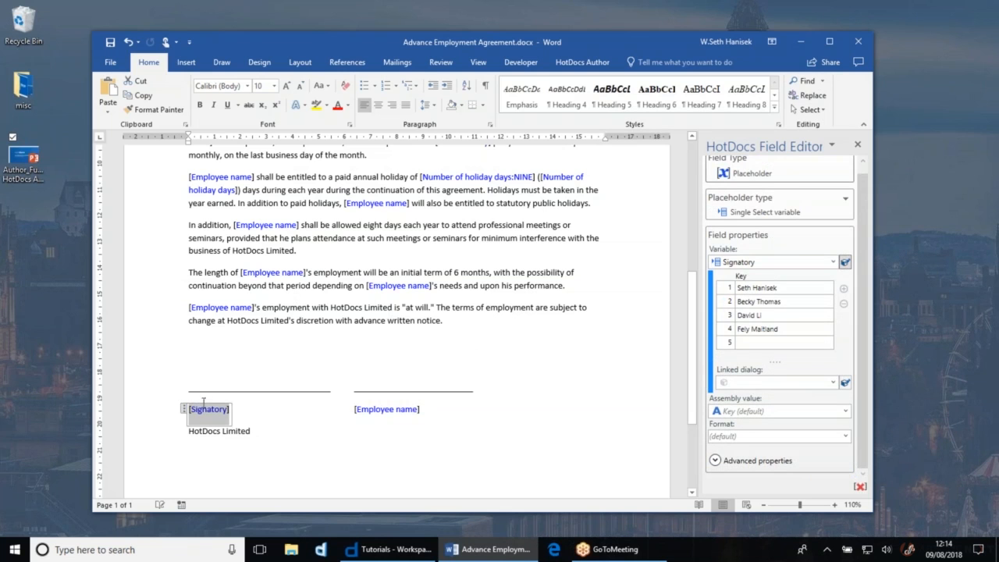
{"action": "left_click", "coordinate": [239, 414]}
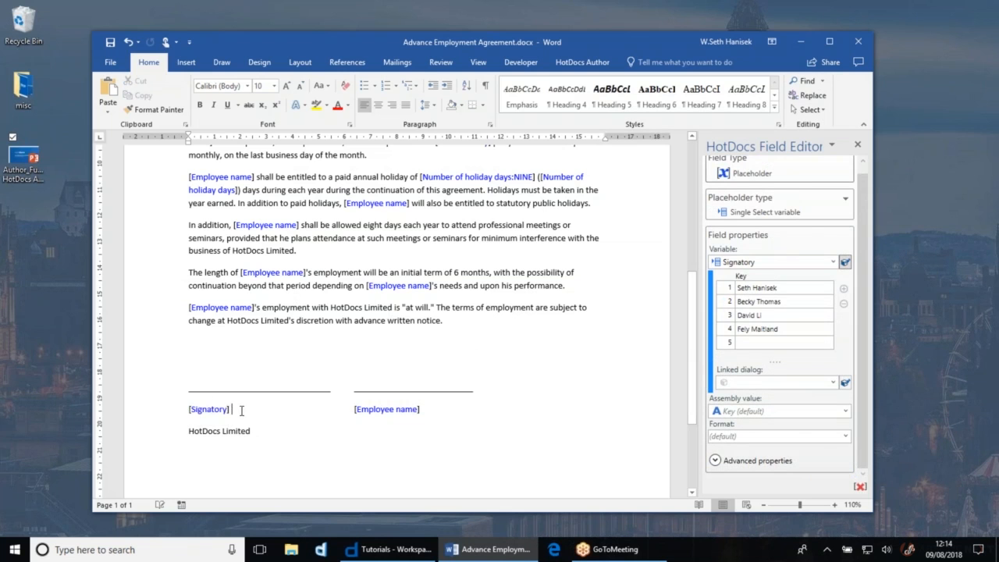
- Select the employee's street address in the agreement's opening paragraph
{"action": "scroll", "coordinate": [355, 316], "scroll_direction": "up", "scroll_amount": 6}
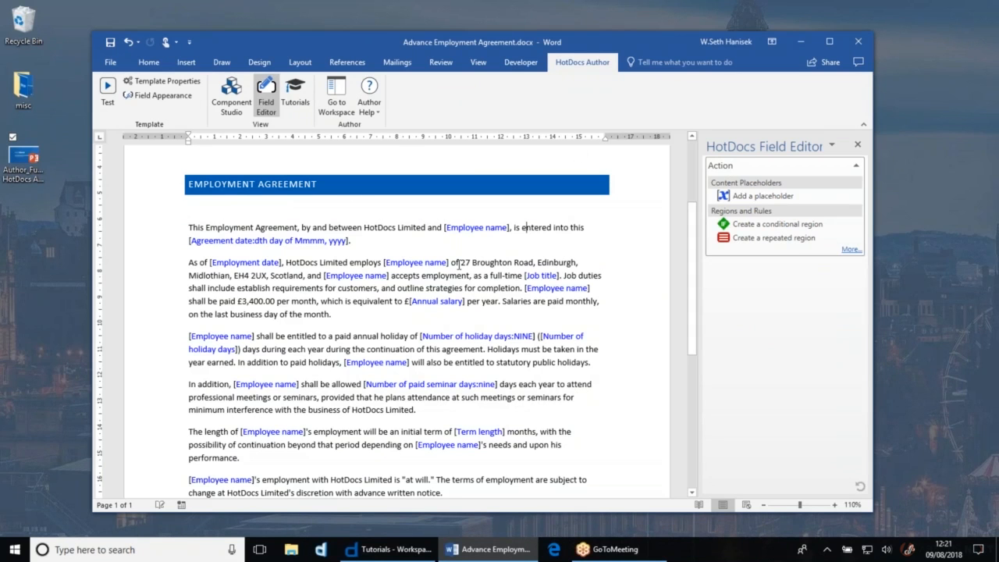
{"action": "left_click_drag", "start_coordinate": [462, 262], "coordinate": [301, 272]}
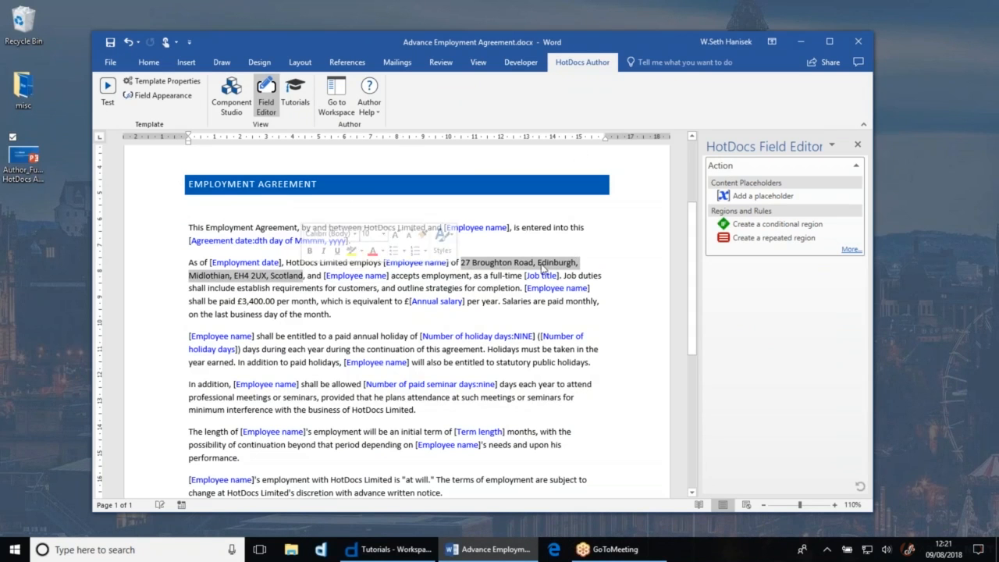
- Add an Employee address text variable linked to a new Employee details dialog
{"action": "left_click", "coordinate": [762, 196]}
{"action": "left_click", "coordinate": [759, 235]}
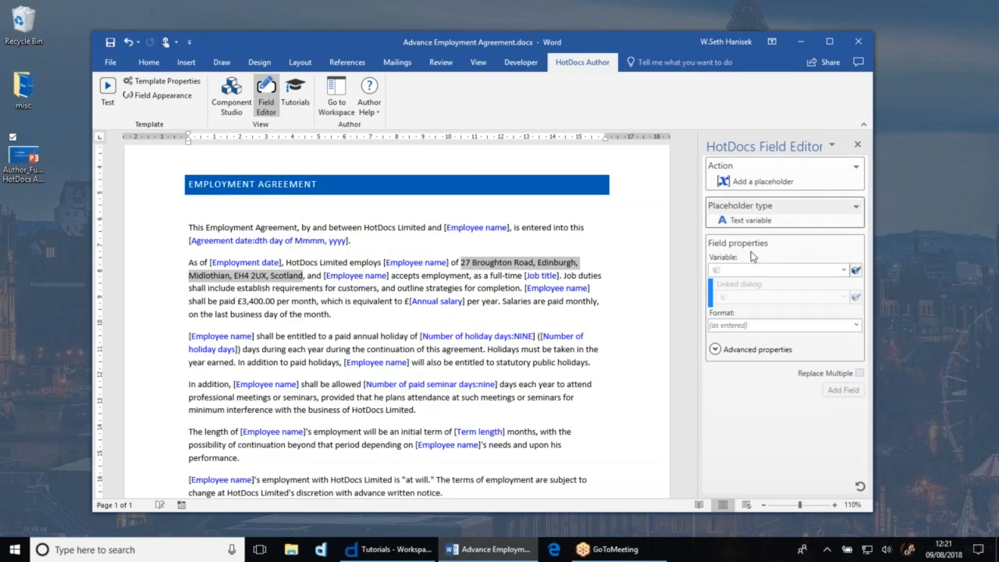
{"action": "type", "text": "Empl"}
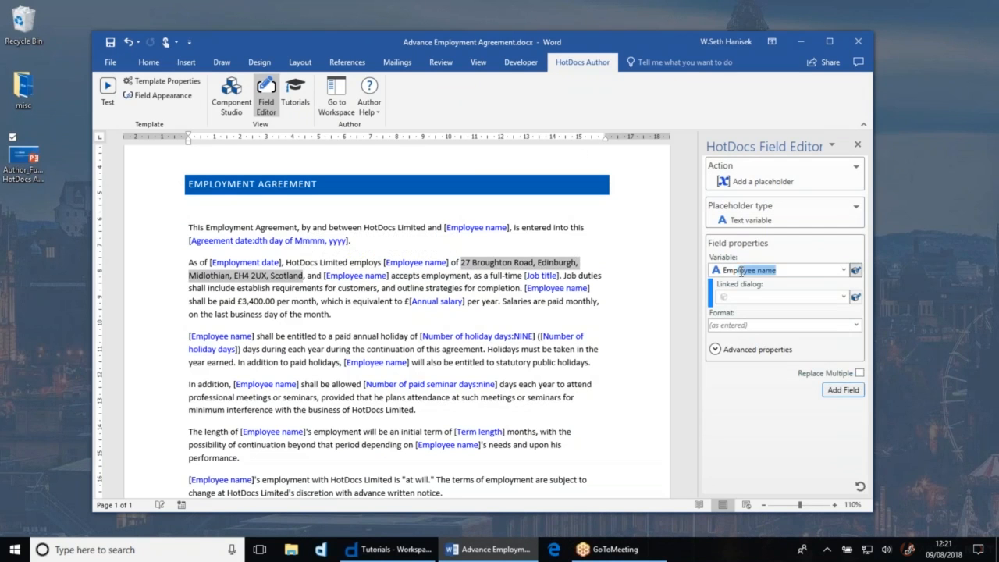
{"action": "type", "text": "oyee address"}
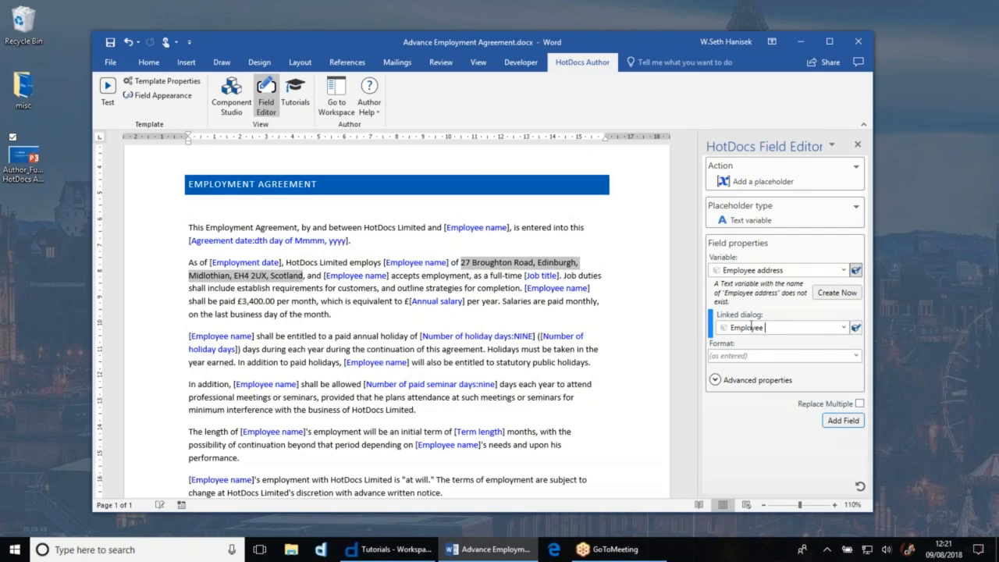
{"action": "type", "text": "details"}
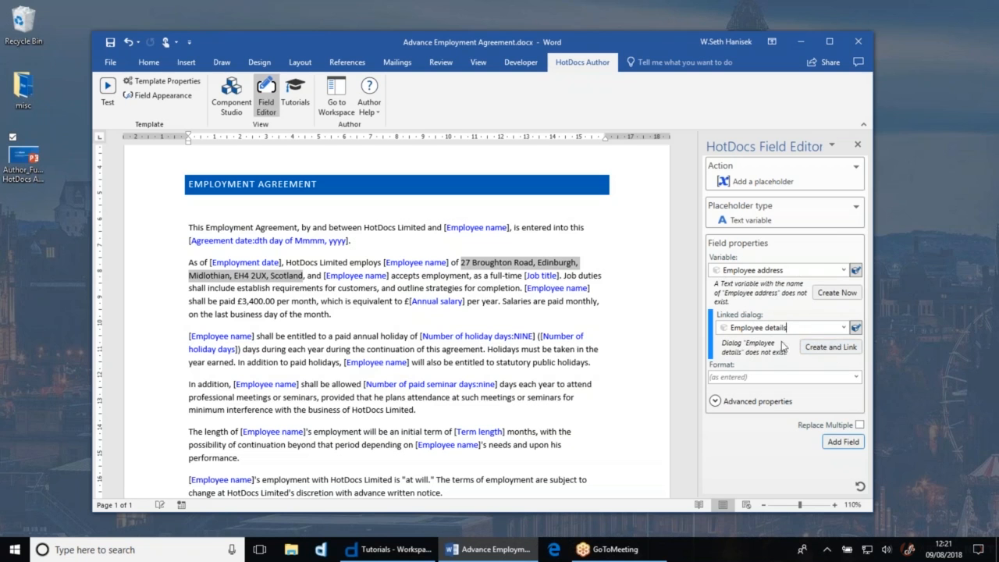
{"action": "left_click", "coordinate": [829, 347]}
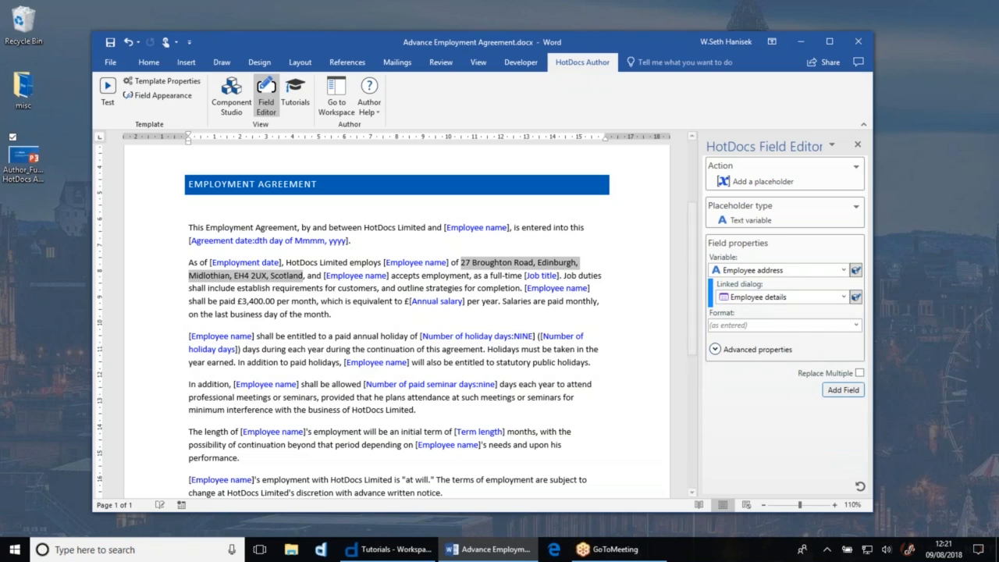
{"action": "left_click", "coordinate": [419, 263]}
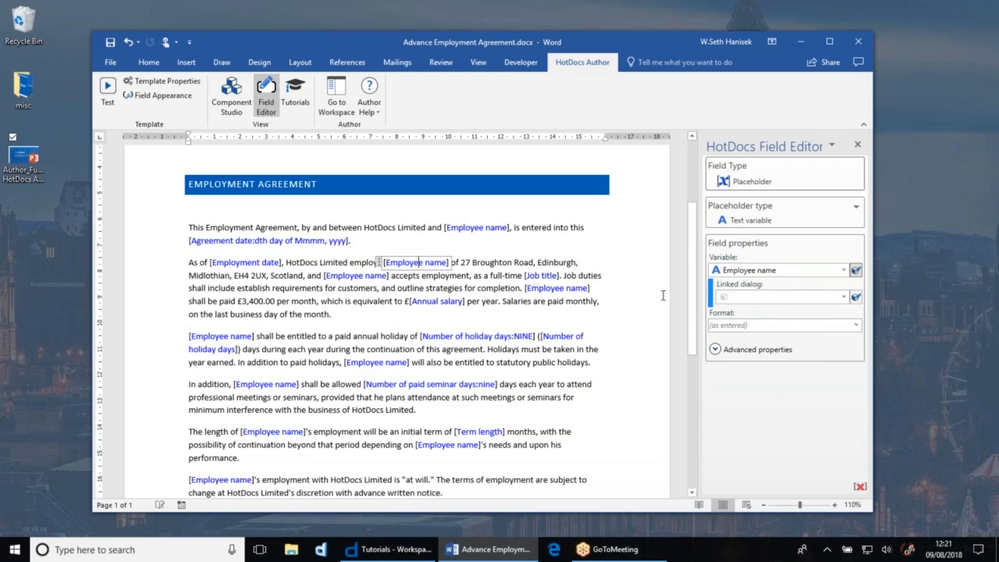
- Link the Employee name variable to the Employee details dialog
{"action": "left_click", "coordinate": [844, 297]}
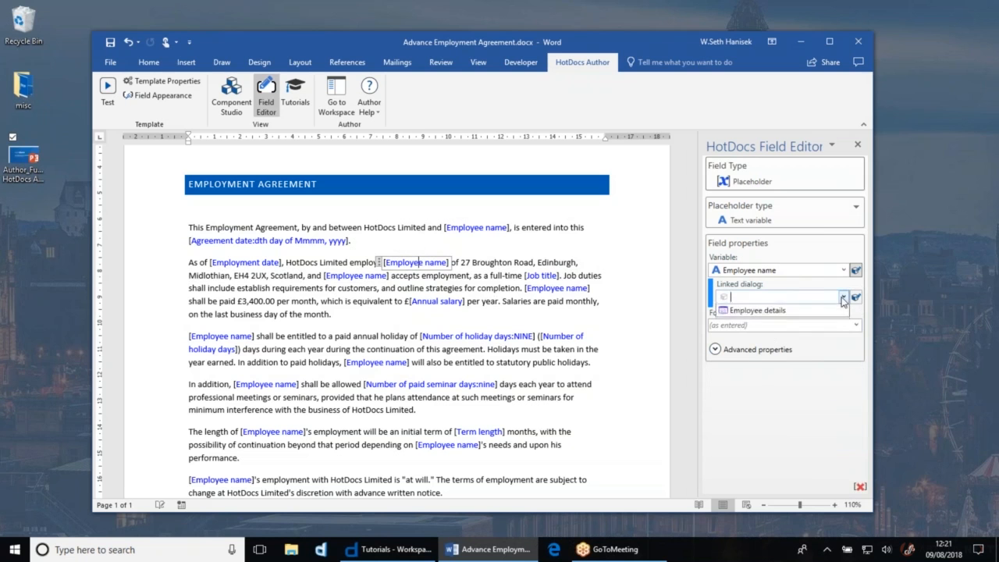
{"action": "left_click", "coordinate": [763, 313]}
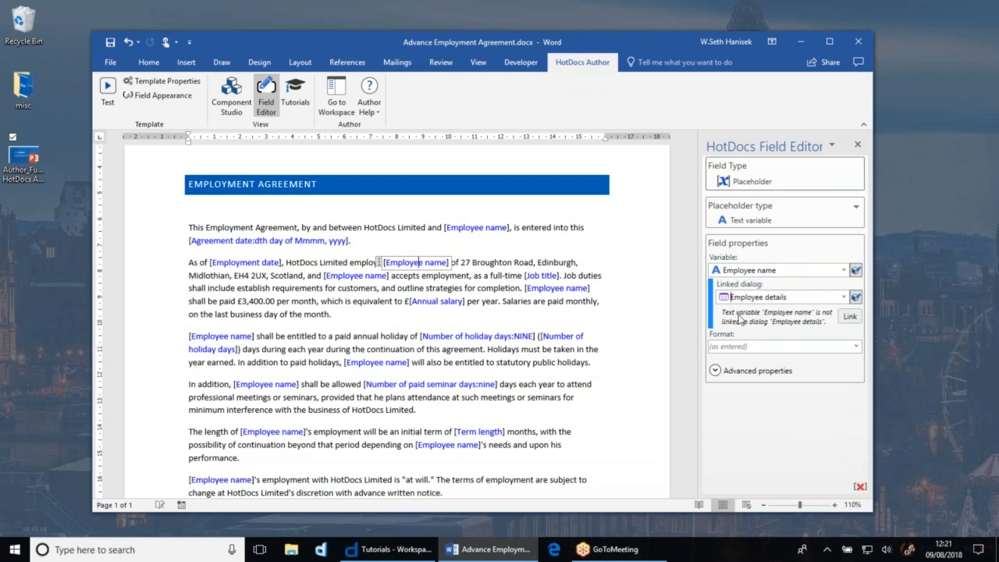
{"action": "left_click", "coordinate": [851, 318]}
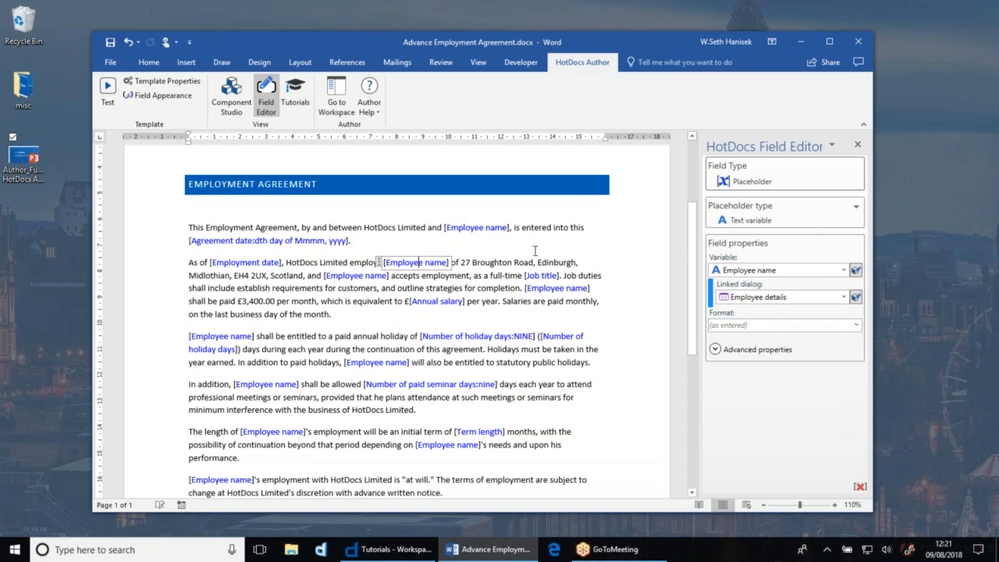
{"action": "left_click", "coordinate": [412, 244]}
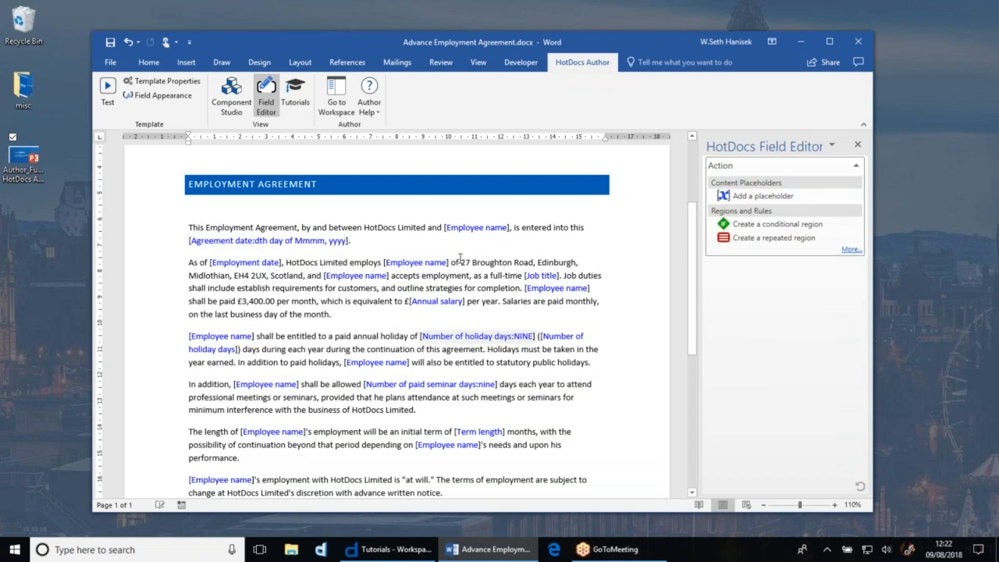
- Open the template in Component Studio, close the Term length editor and begin a new dialog
{"action": "left_click", "coordinate": [229, 92]}
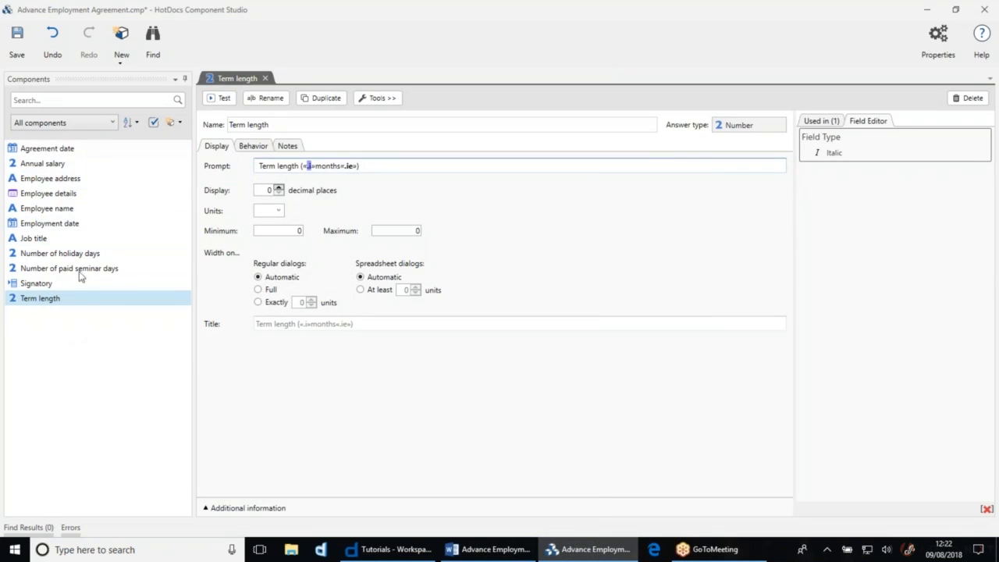
{"action": "left_click", "coordinate": [39, 301]}
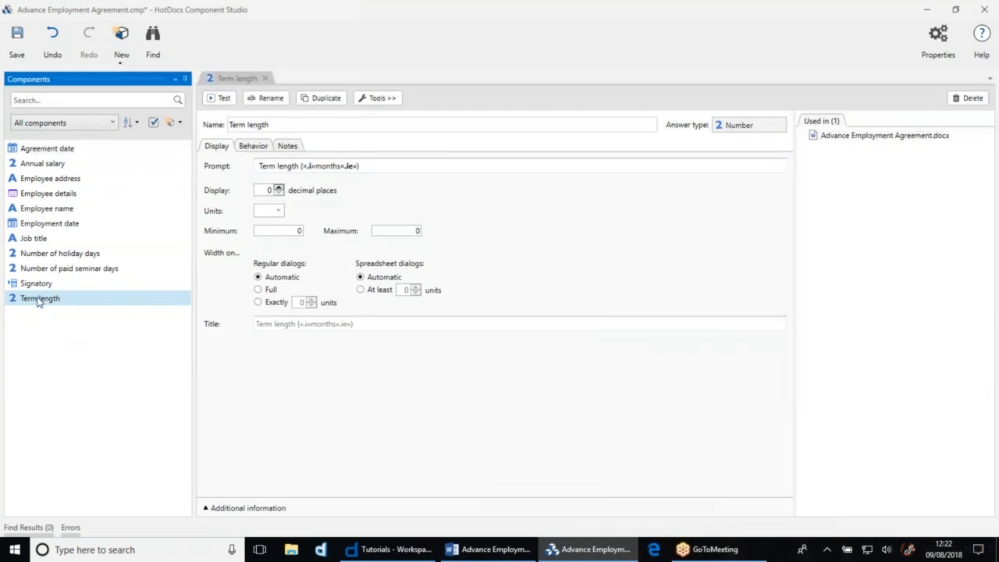
{"action": "left_click", "coordinate": [265, 78]}
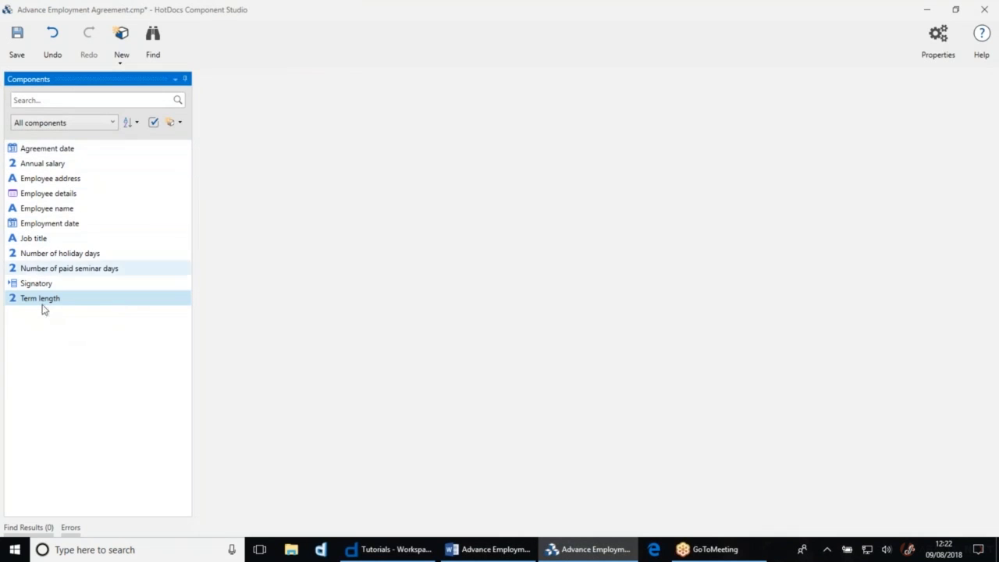
{"action": "left_click", "coordinate": [172, 127]}
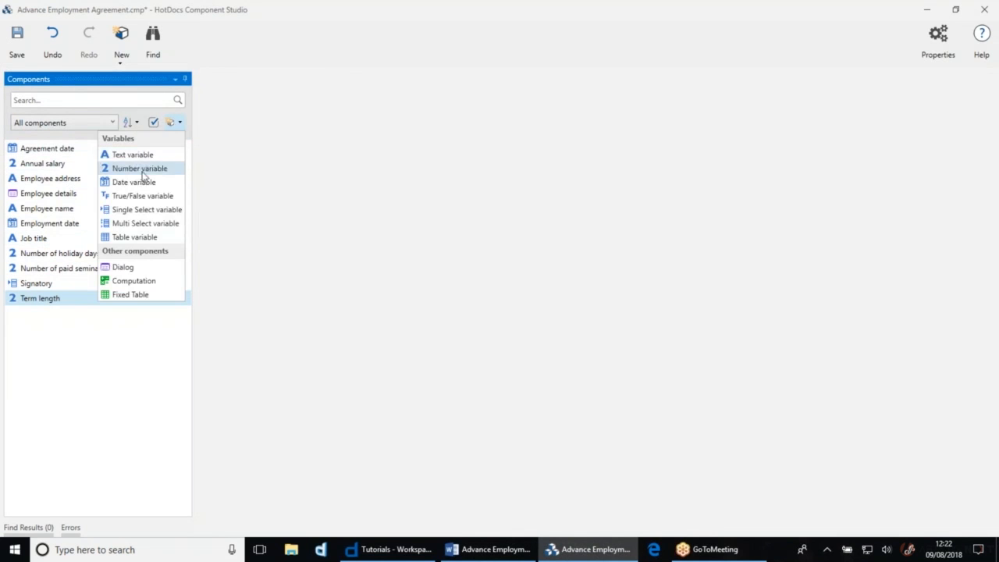
{"action": "left_click", "coordinate": [144, 268]}
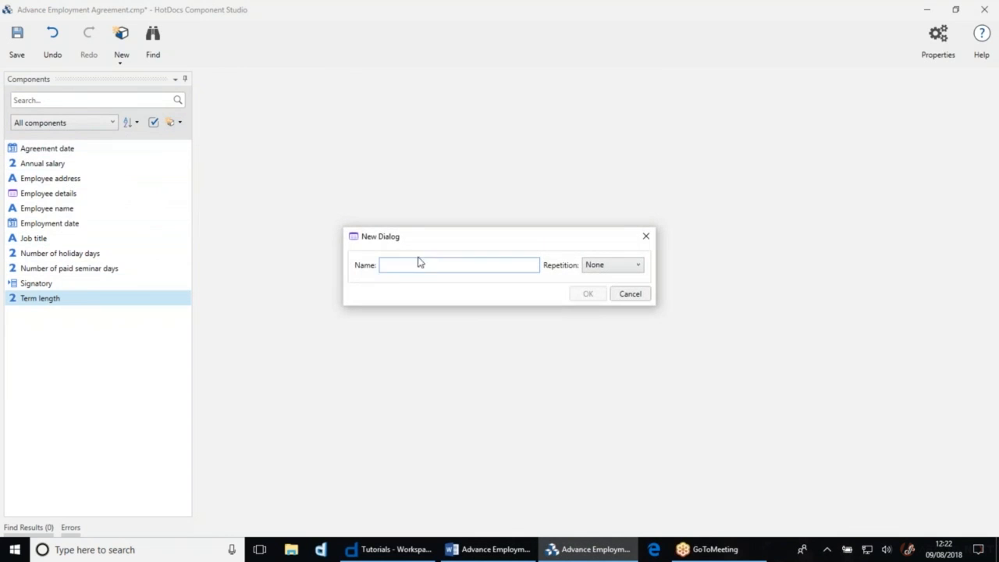
- Create the Agreement details dialog with Agreement date and Signatory, and save the component file
{"action": "type", "text": "Agreement details"}
{"action": "left_click", "coordinate": [588, 294]}
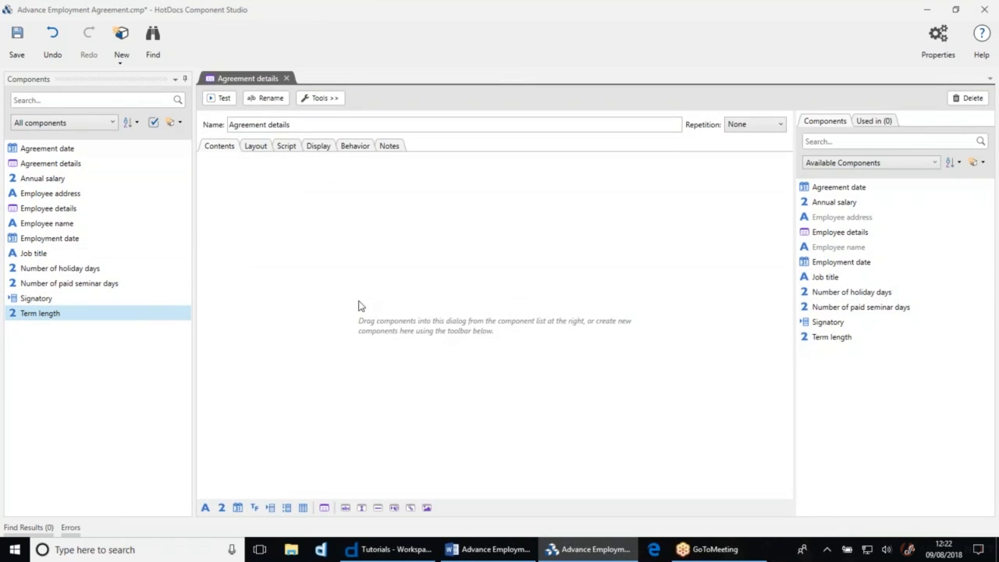
{"action": "left_click_drag", "start_coordinate": [809, 189], "coordinate": [272, 202]}
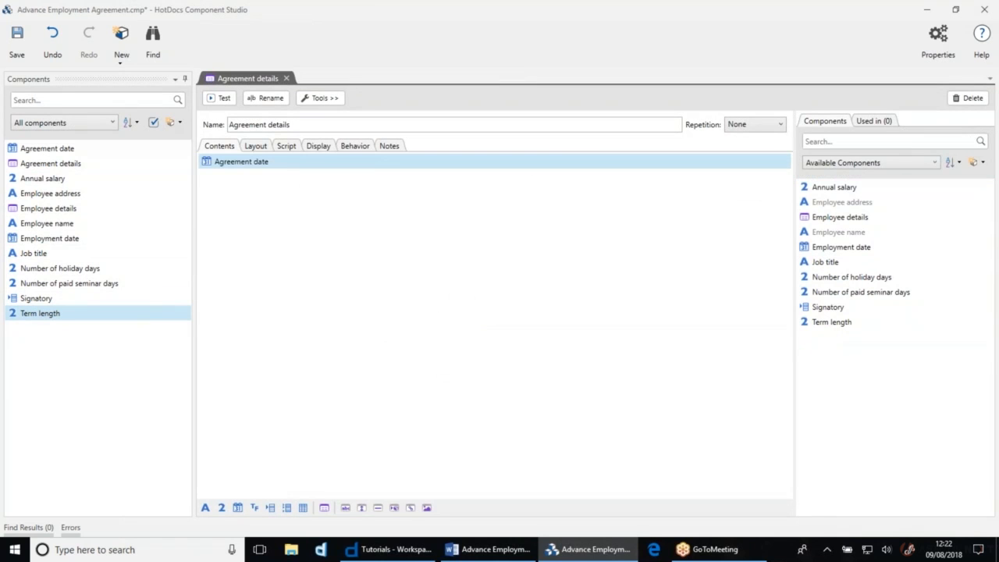
{"action": "left_click_drag", "start_coordinate": [829, 309], "coordinate": [499, 227]}
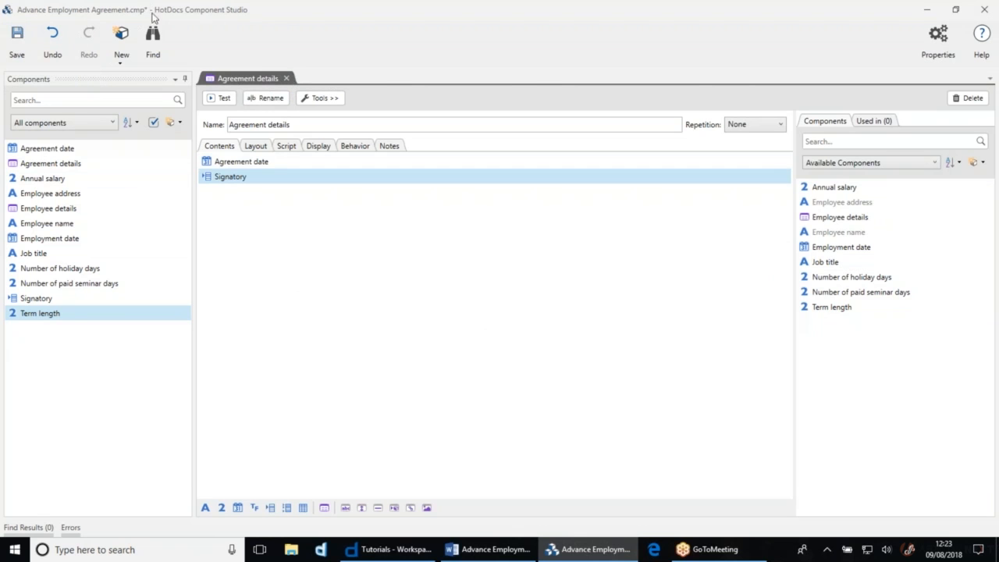
{"action": "left_click", "coordinate": [17, 41]}
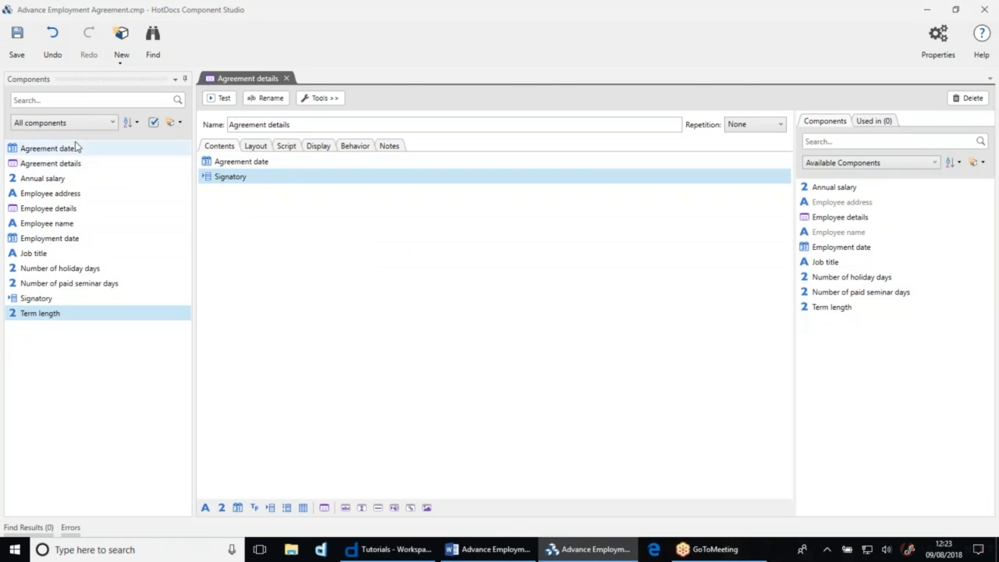
{"action": "left_click", "coordinate": [175, 125]}
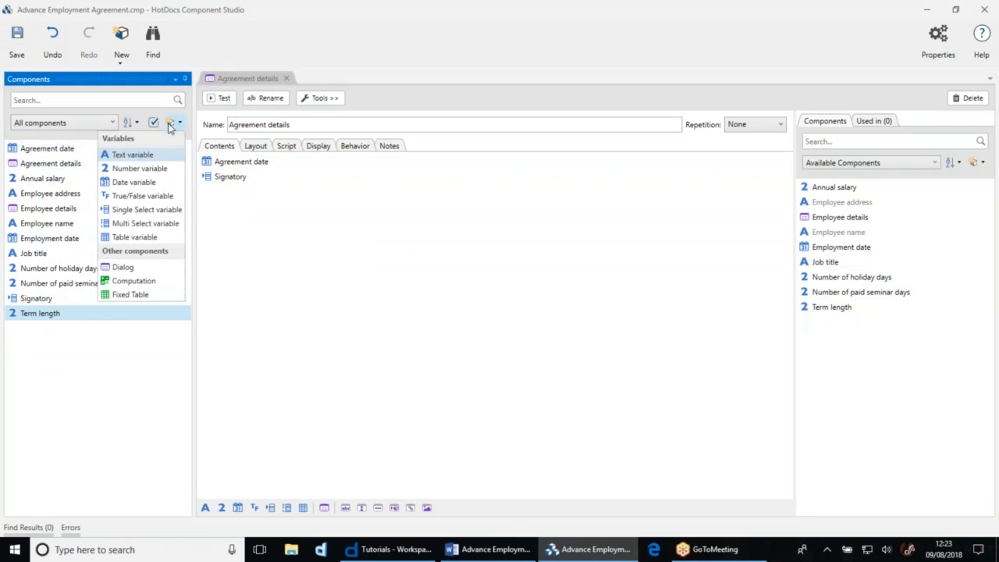
- Create a Job details dialog starting with Employment date and Job title
{"action": "left_click", "coordinate": [141, 269]}
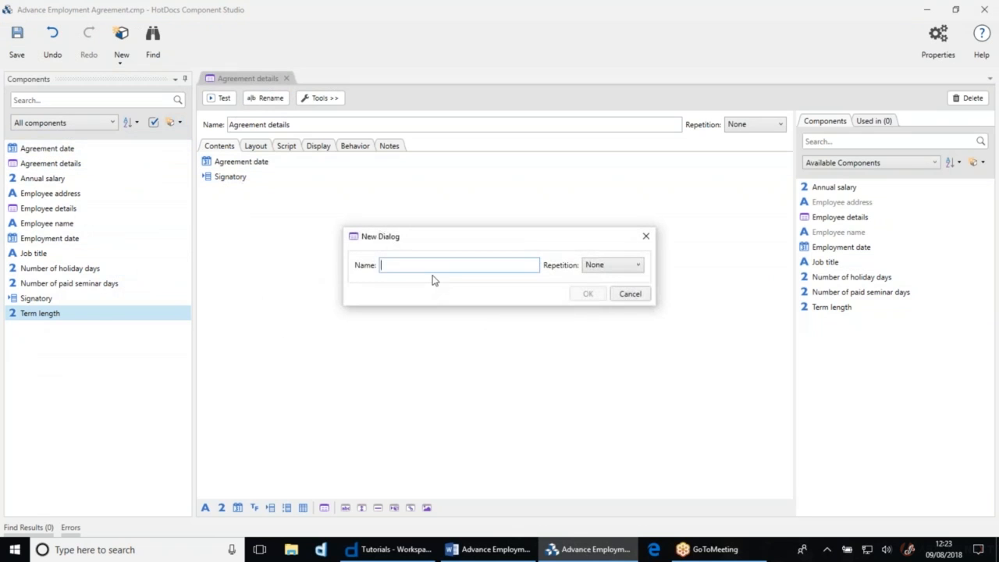
{"action": "type", "text": "Job details"}
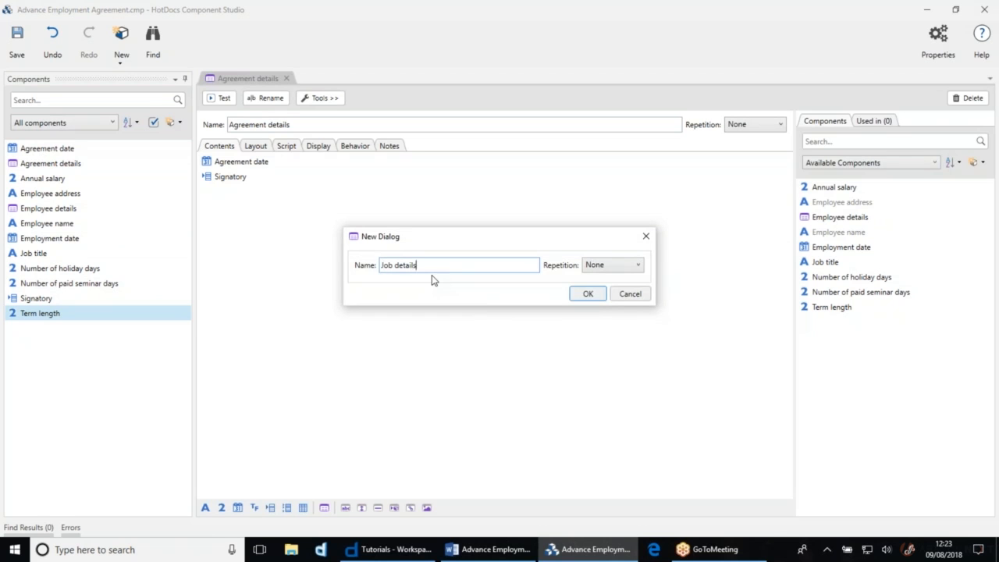
{"action": "left_click", "coordinate": [590, 293]}
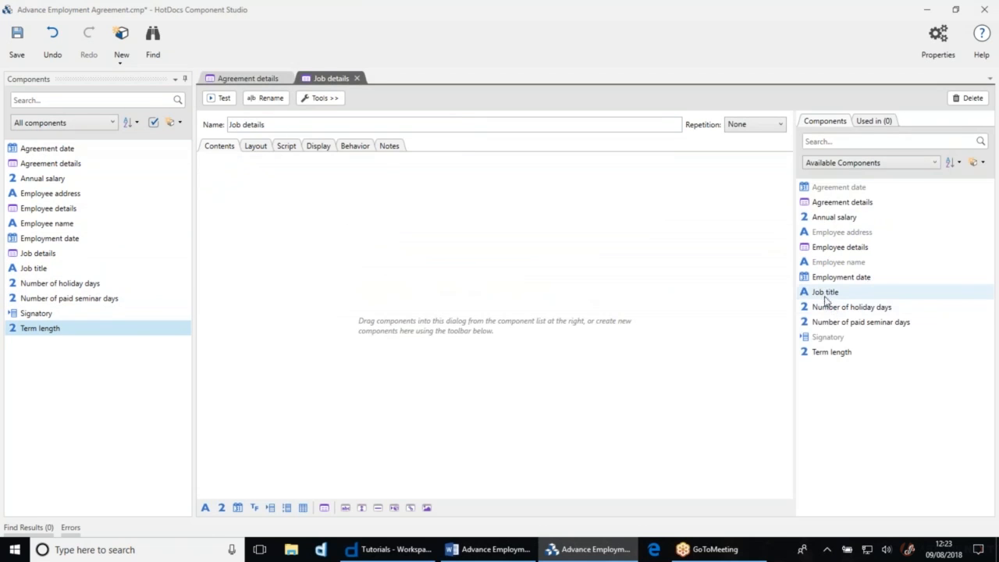
{"action": "left_click_drag", "start_coordinate": [825, 292], "coordinate": [840, 277]}
{"action": "left_click_drag", "start_coordinate": [840, 277], "coordinate": [660, 265]}
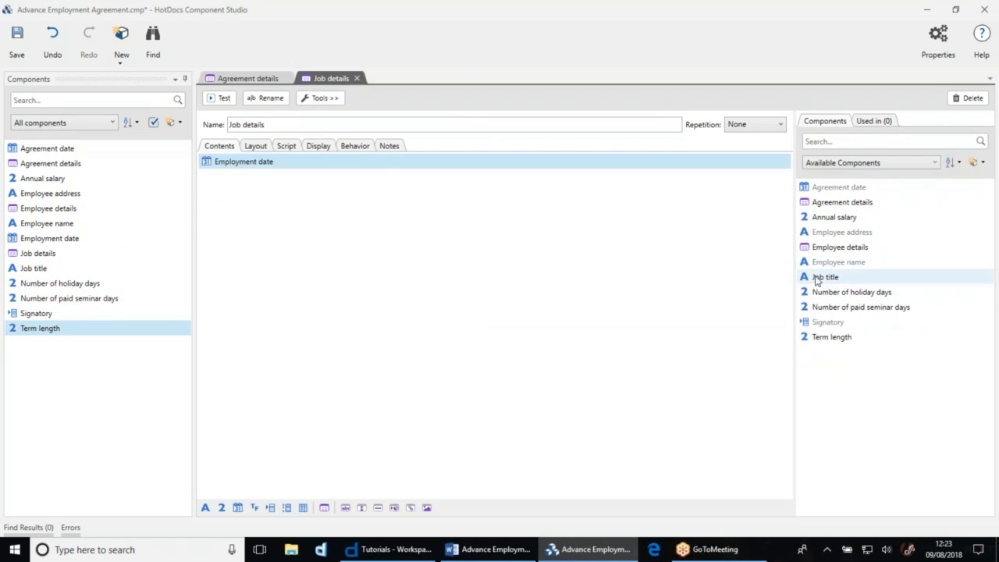
{"action": "left_click_drag", "start_coordinate": [824, 277], "coordinate": [658, 288]}
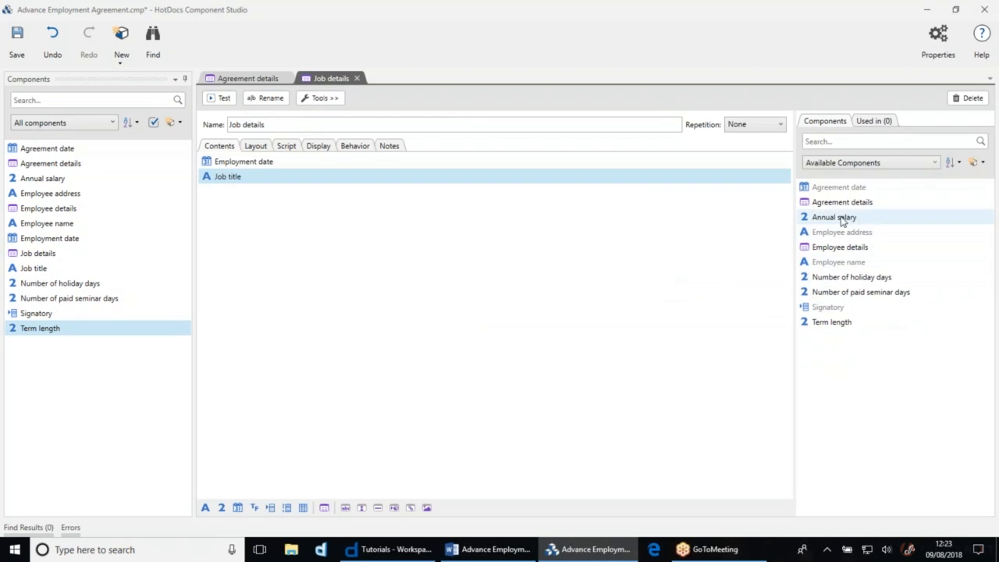
- Add Annual salary, holiday days, paid seminar days and Term length to it, then save and close
{"action": "left_click_drag", "start_coordinate": [842, 219], "coordinate": [605, 231]}
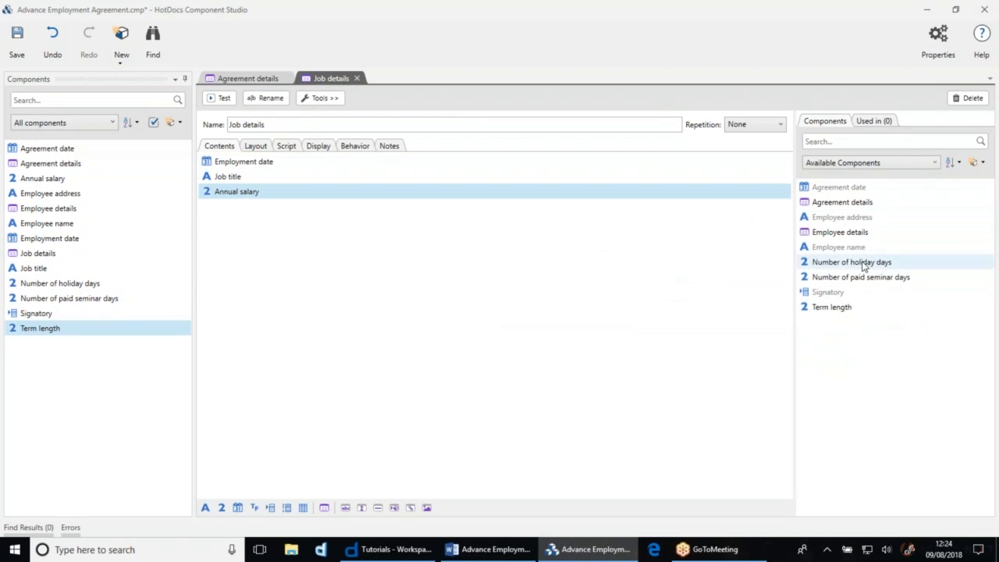
{"action": "left_click_drag", "start_coordinate": [858, 263], "coordinate": [496, 263]}
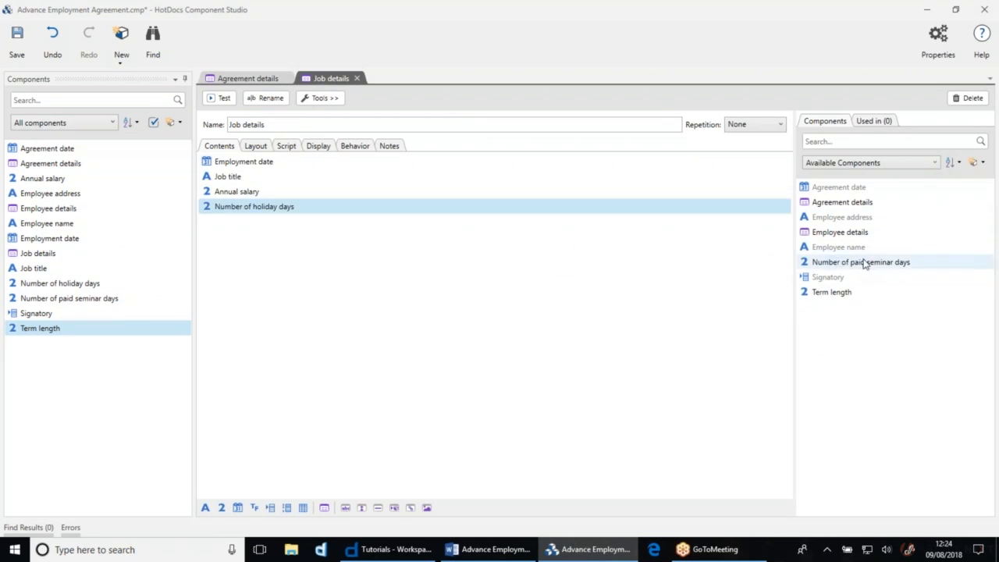
{"action": "left_click_drag", "start_coordinate": [864, 262], "coordinate": [390, 267]}
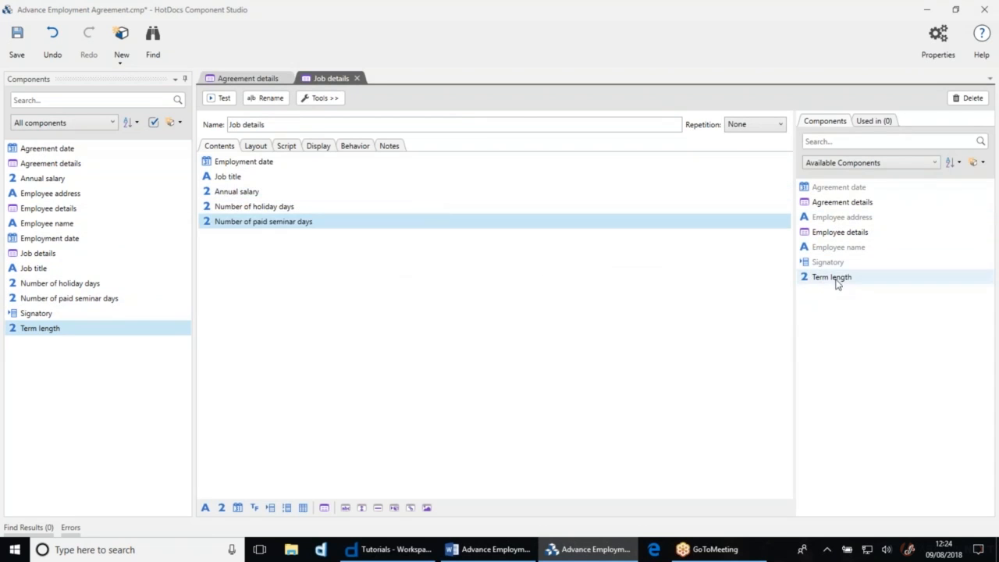
{"action": "left_click_drag", "start_coordinate": [836, 283], "coordinate": [389, 271]}
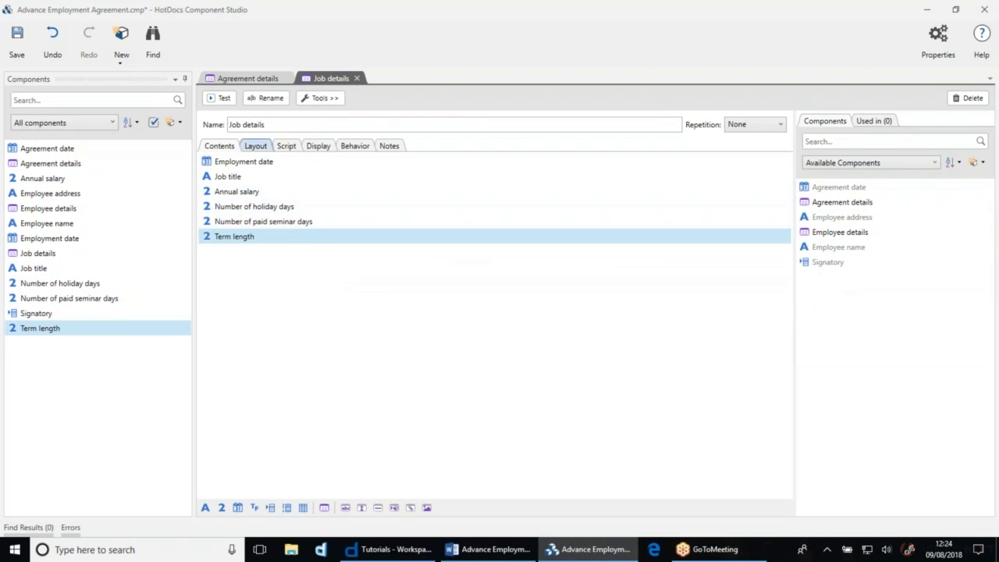
{"action": "left_click", "coordinate": [18, 37]}
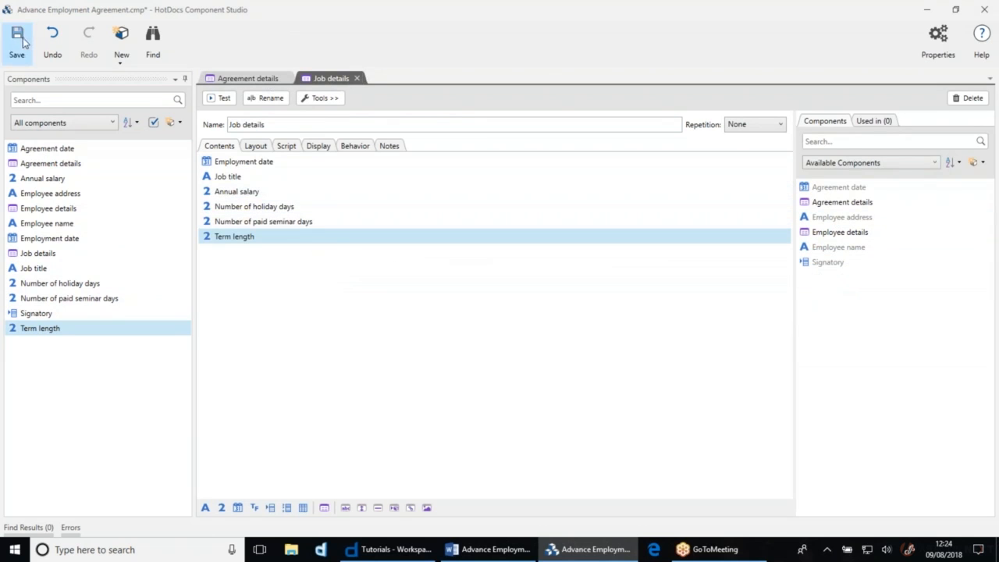
{"action": "left_click", "coordinate": [985, 11]}
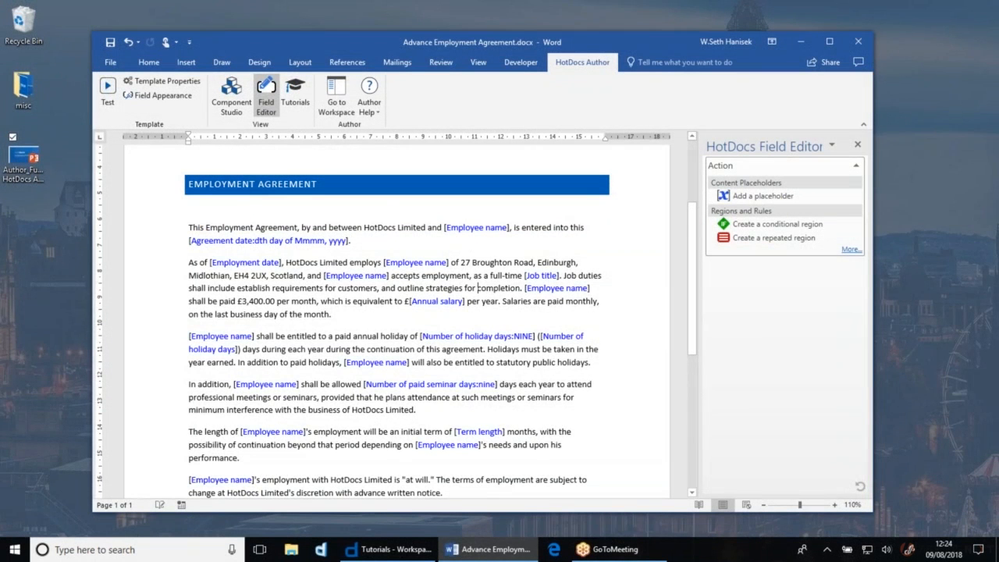
- Run the template's test interview and open the Employee details dialog component for editing
{"action": "left_click", "coordinate": [107, 87]}
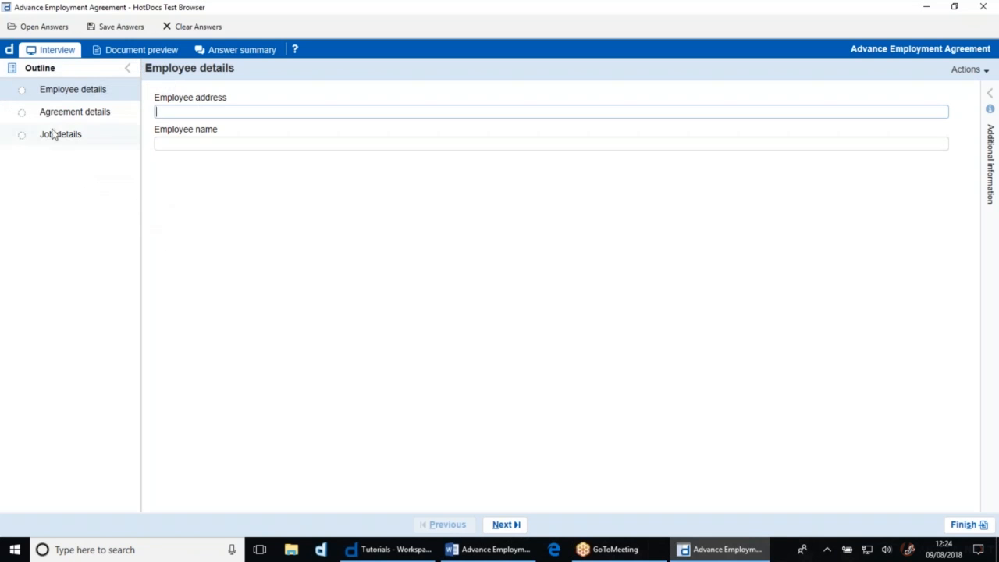
{"action": "left_click", "coordinate": [73, 90]}
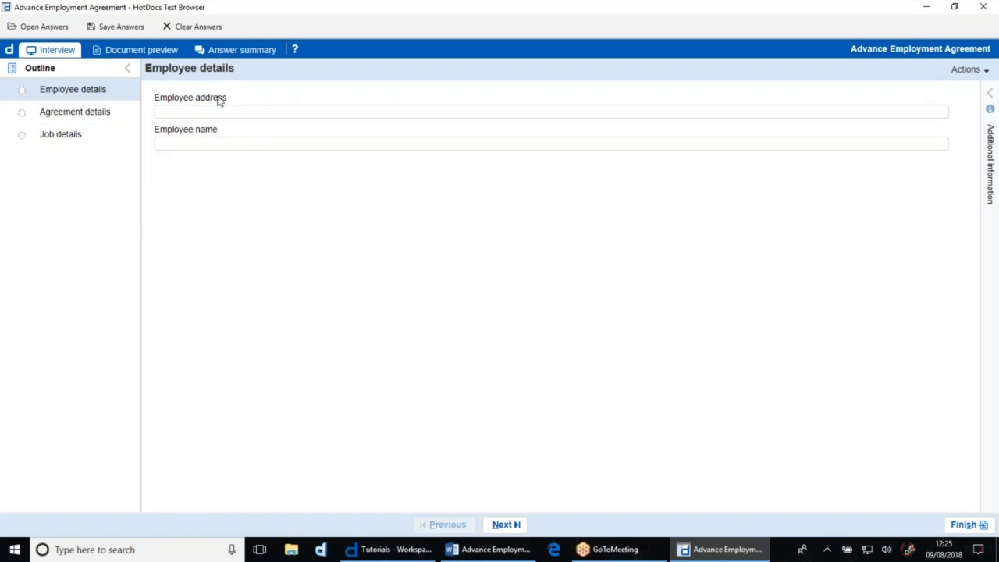
{"action": "right_click", "coordinate": [62, 91]}
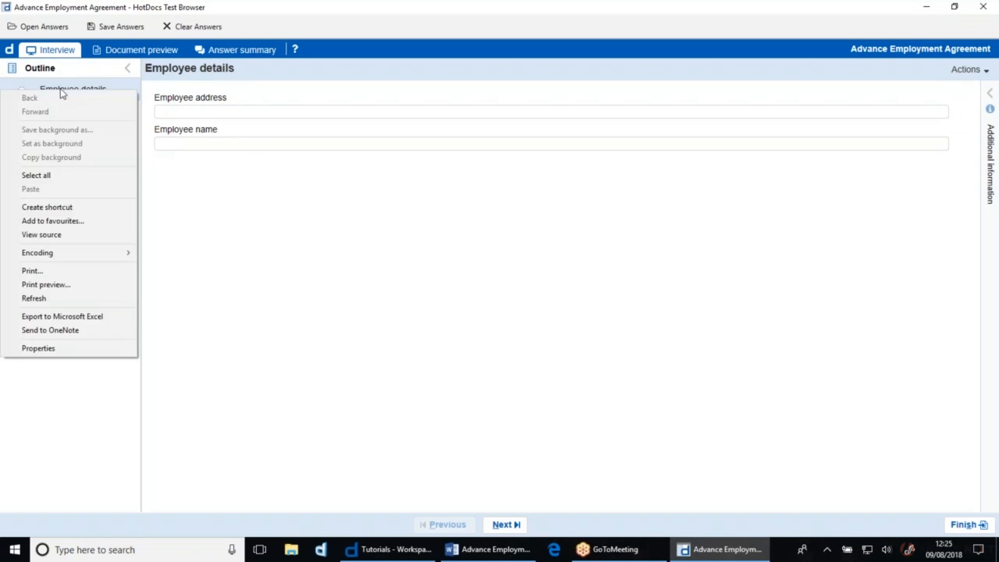
{"action": "left_click", "coordinate": [185, 88]}
{"action": "right_click", "coordinate": [185, 74]}
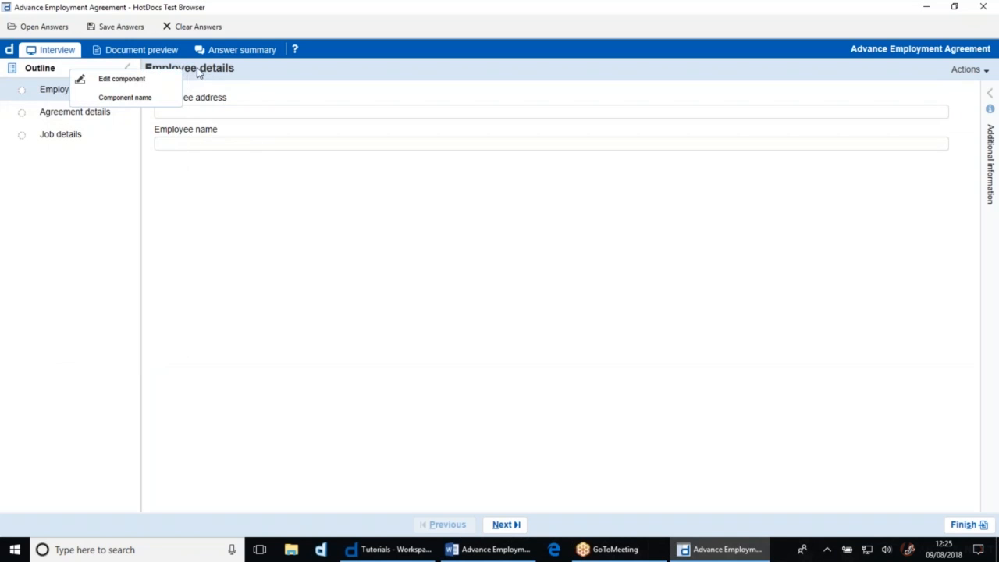
{"action": "left_click", "coordinate": [246, 100]}
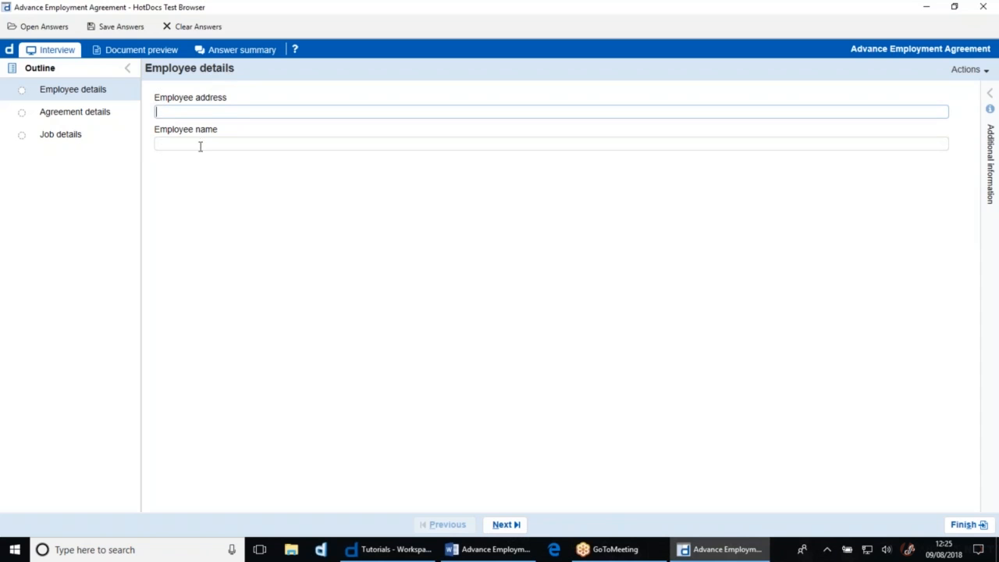
{"action": "right_click", "coordinate": [188, 73]}
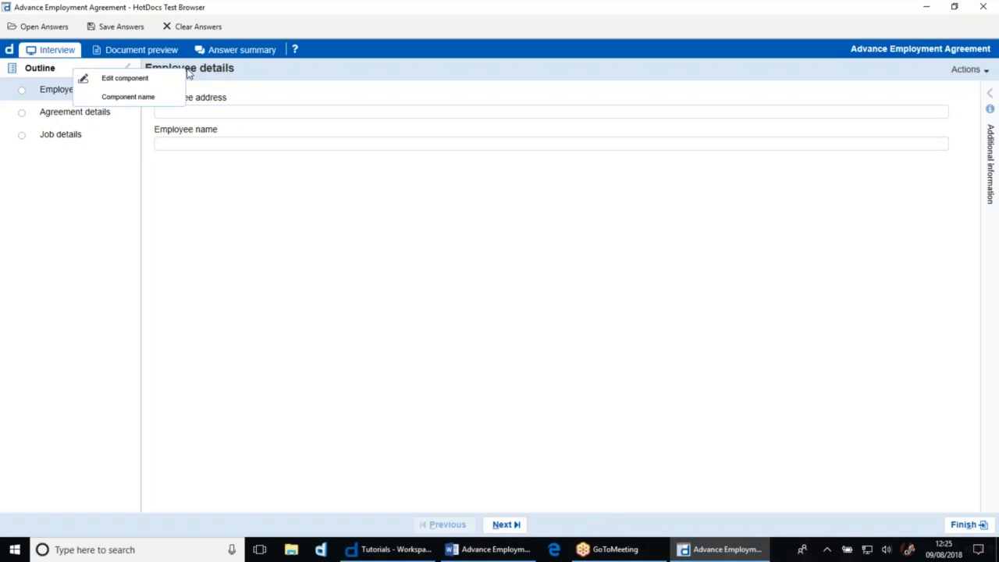
{"action": "left_click", "coordinate": [121, 81]}
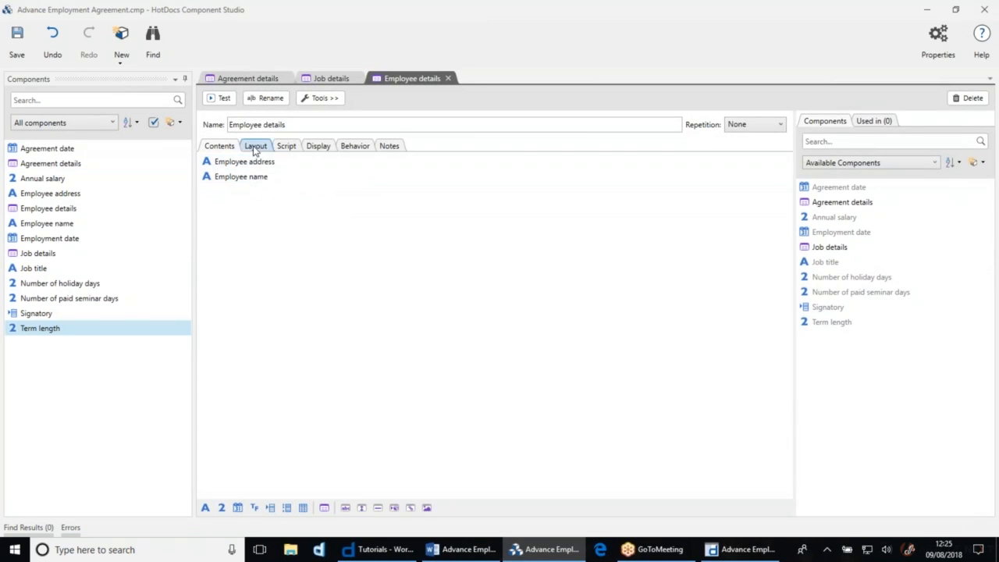
- Put Employee name on its own row above Employee address in the dialog layout, then save and close
{"action": "left_click_drag", "start_coordinate": [253, 183], "coordinate": [787, 167]}
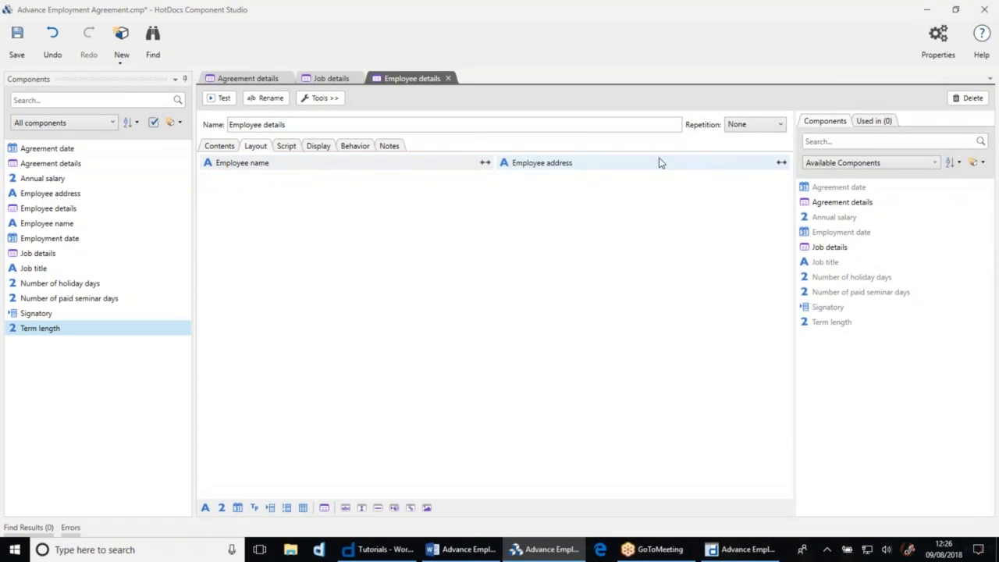
{"action": "left_click_drag", "start_coordinate": [538, 166], "coordinate": [375, 177]}
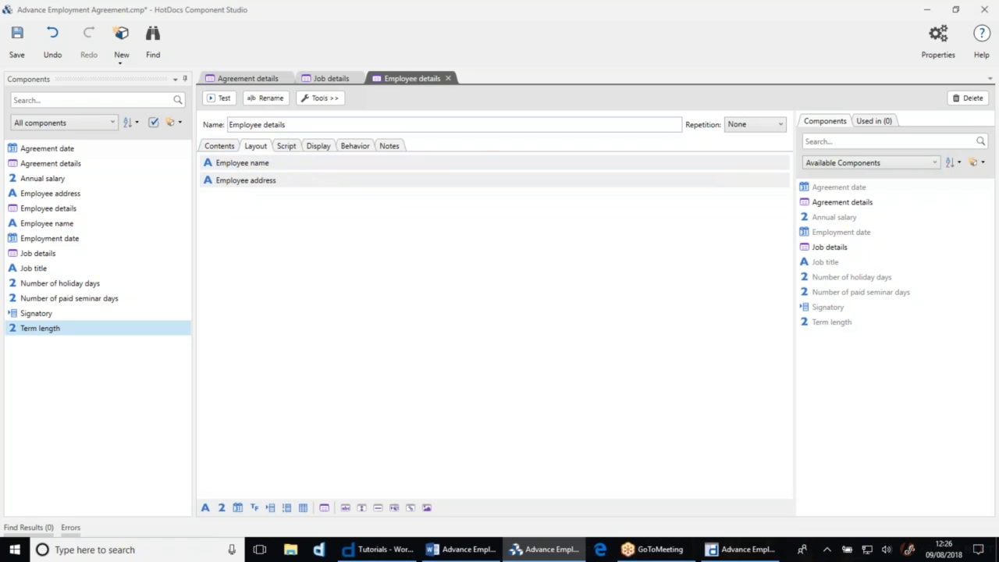
{"action": "left_click", "coordinate": [15, 39]}
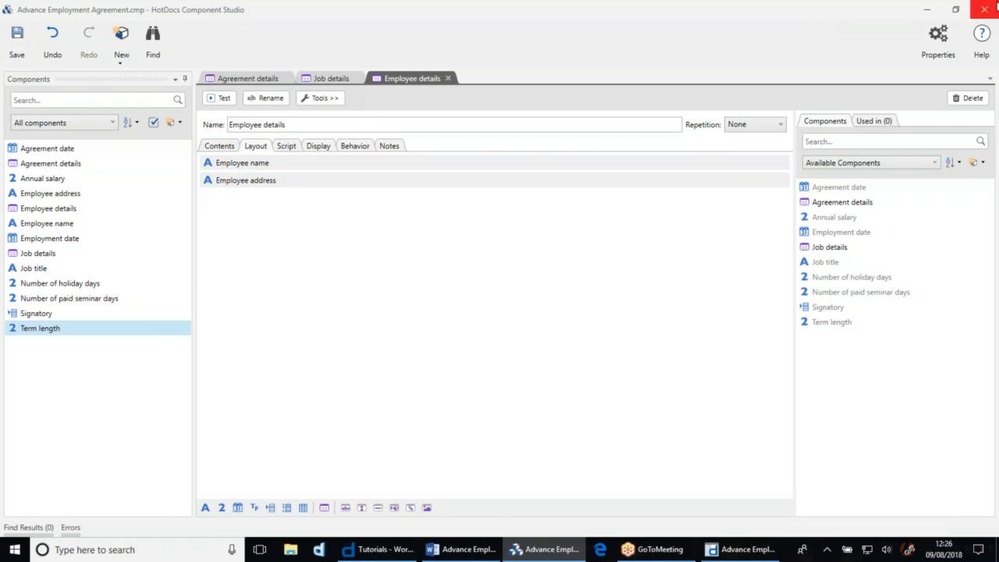
{"action": "left_click", "coordinate": [984, 9]}
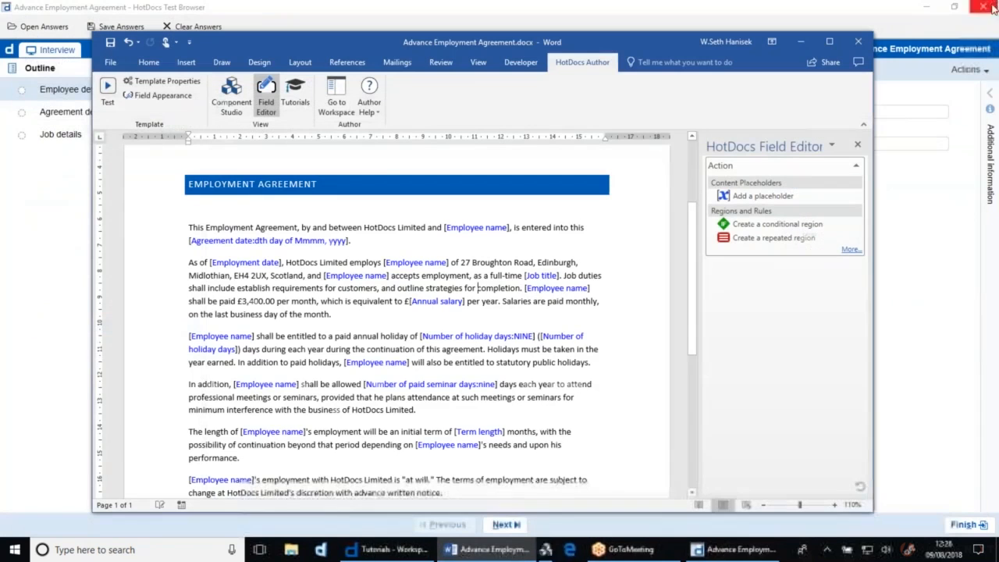
- Rerun the test interview and open the salary question's component from the Job details page
{"action": "left_click", "coordinate": [109, 88]}
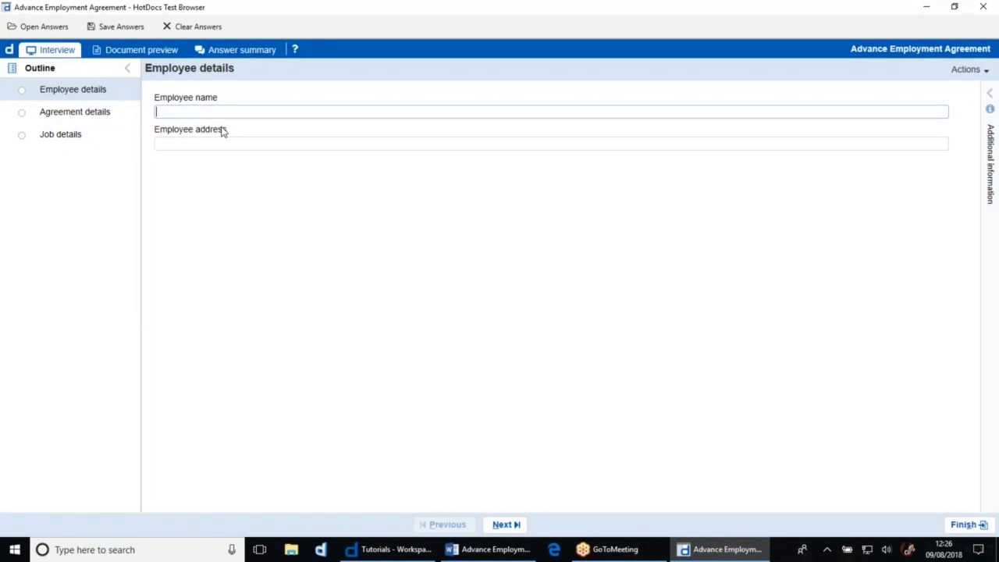
{"action": "left_click", "coordinate": [64, 117]}
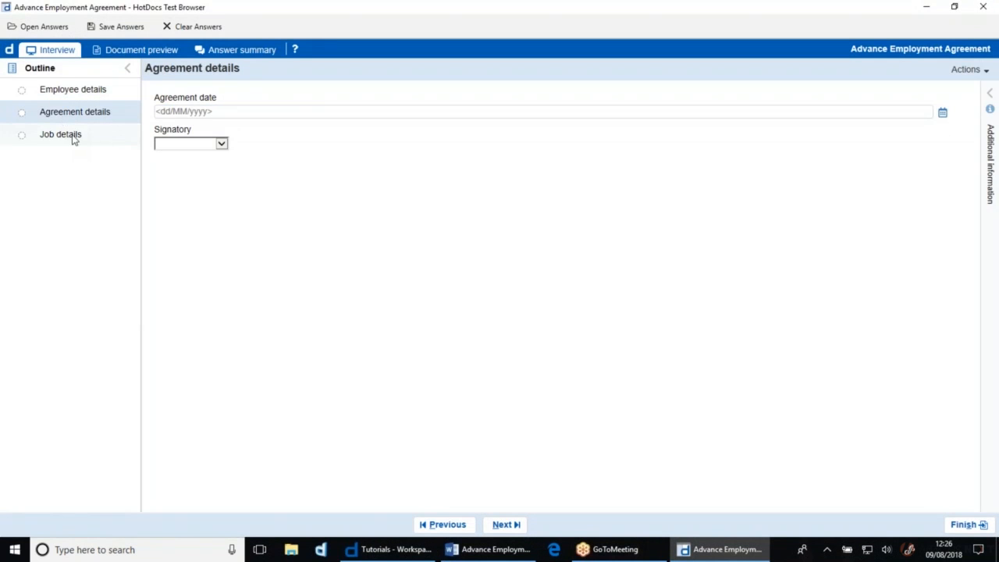
{"action": "left_click", "coordinate": [75, 138]}
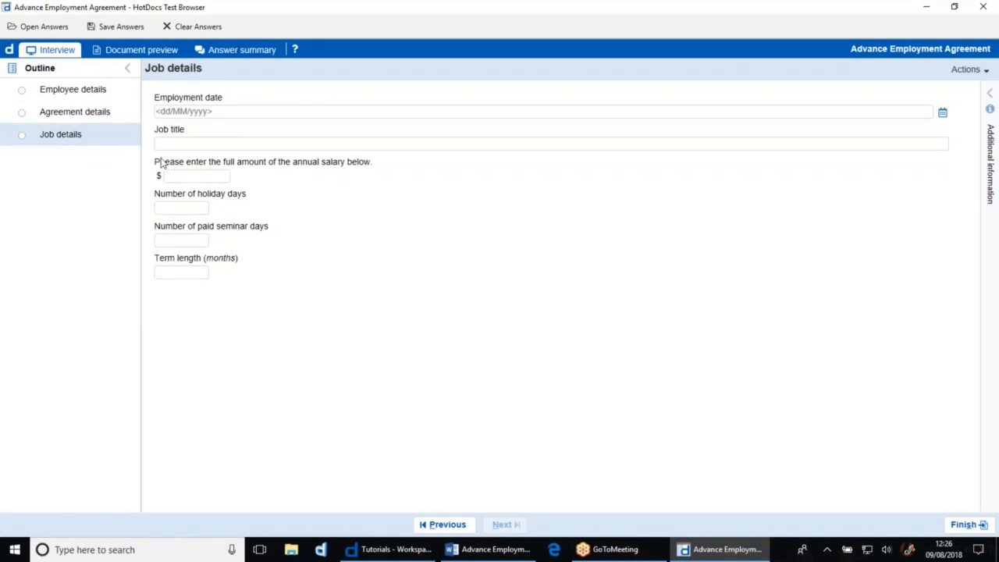
{"action": "right_click", "coordinate": [170, 166]}
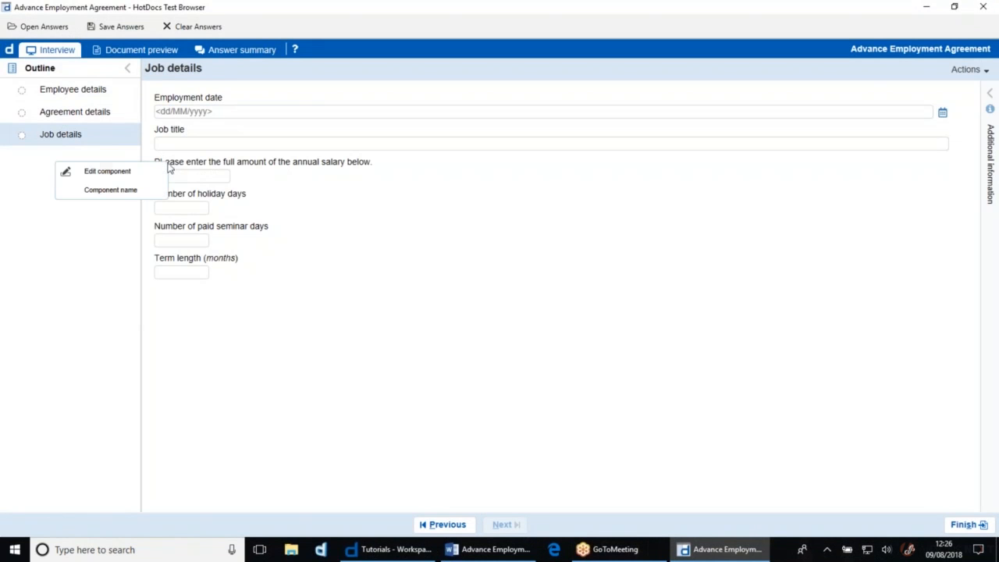
{"action": "left_click", "coordinate": [114, 172]}
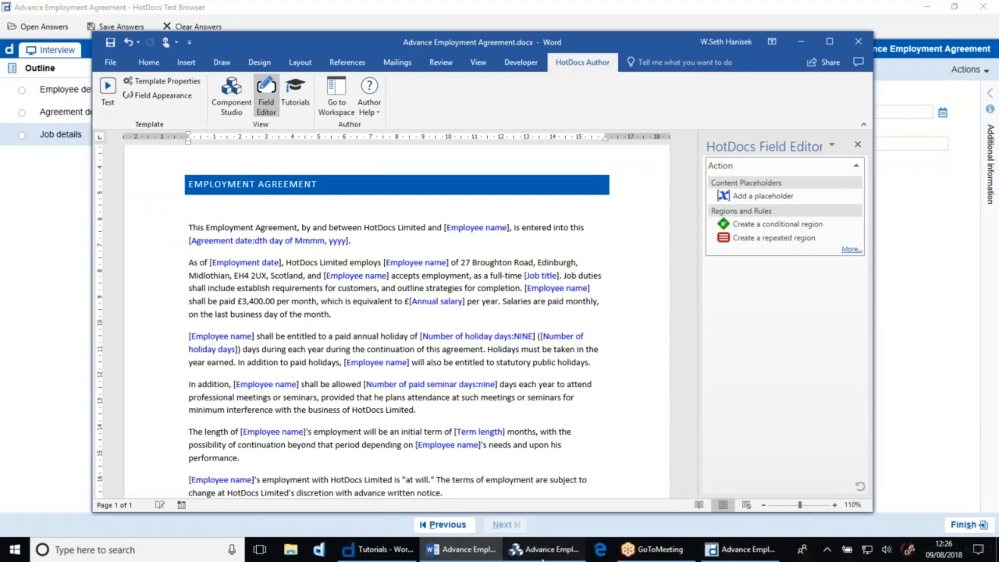
- Correct 'PLease' to 'Please' in the Annual salary prompt and save the component
{"action": "left_click", "coordinate": [543, 550]}
{"action": "left_click", "coordinate": [266, 165]}
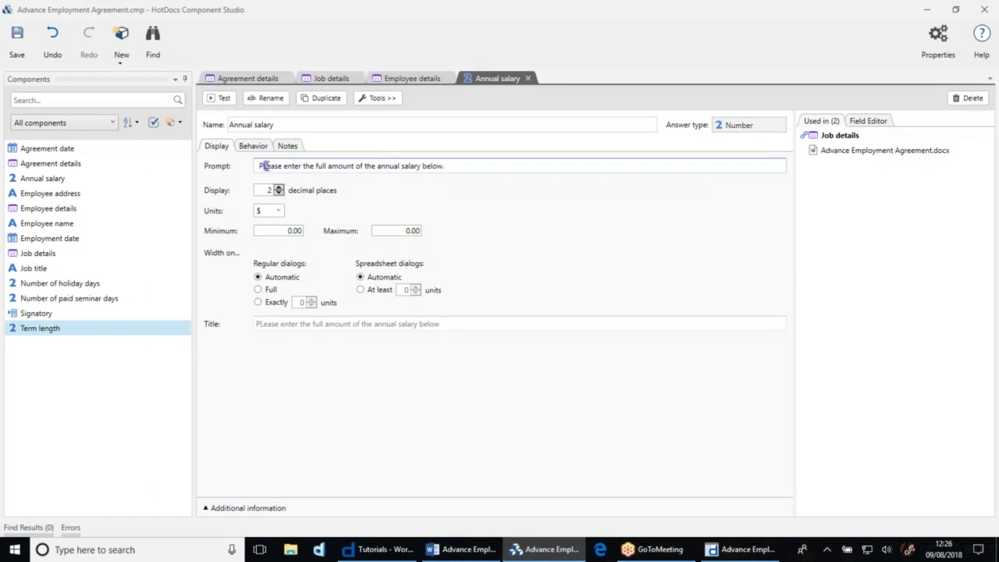
{"action": "type", "text": "l"}
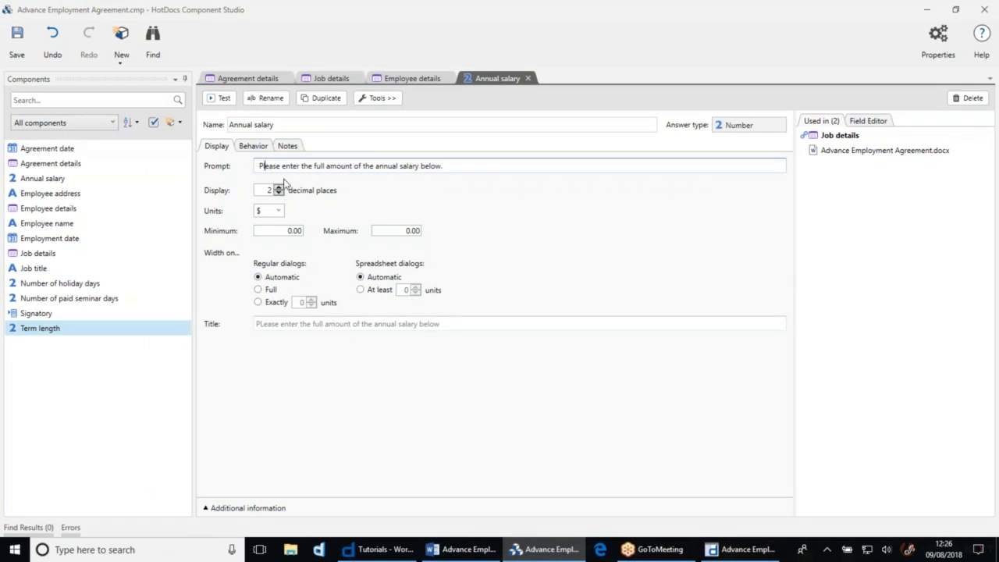
{"action": "left_click", "coordinate": [12, 43]}
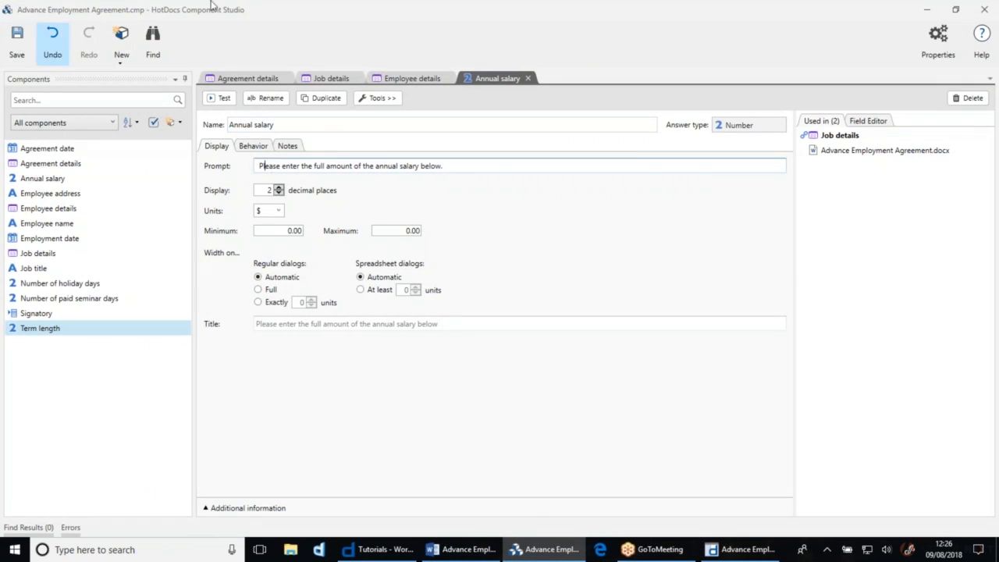
- Refresh the test interview and check the updated prompt on the Job details page
{"action": "left_click", "coordinate": [933, 14]}
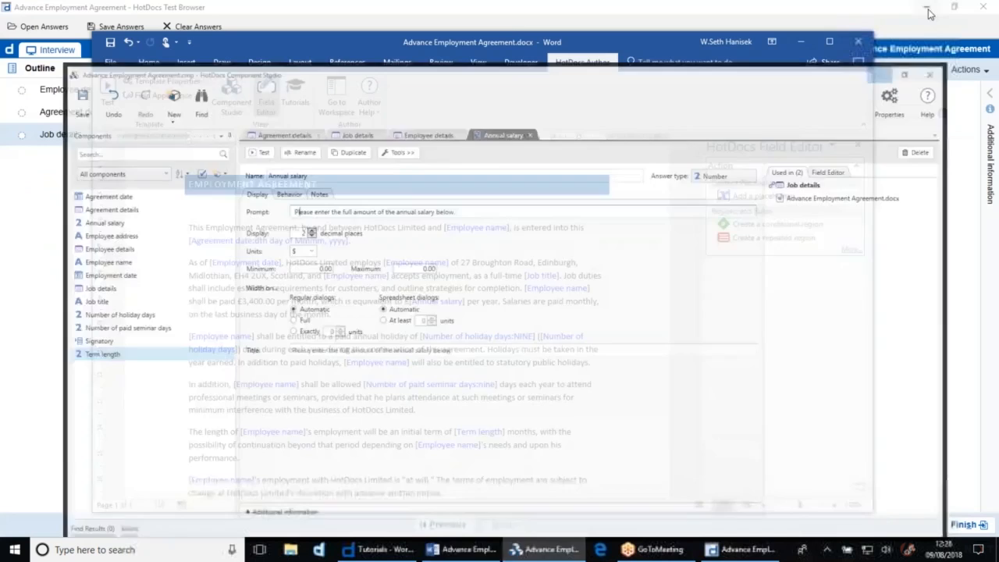
{"action": "left_click", "coordinate": [110, 91]}
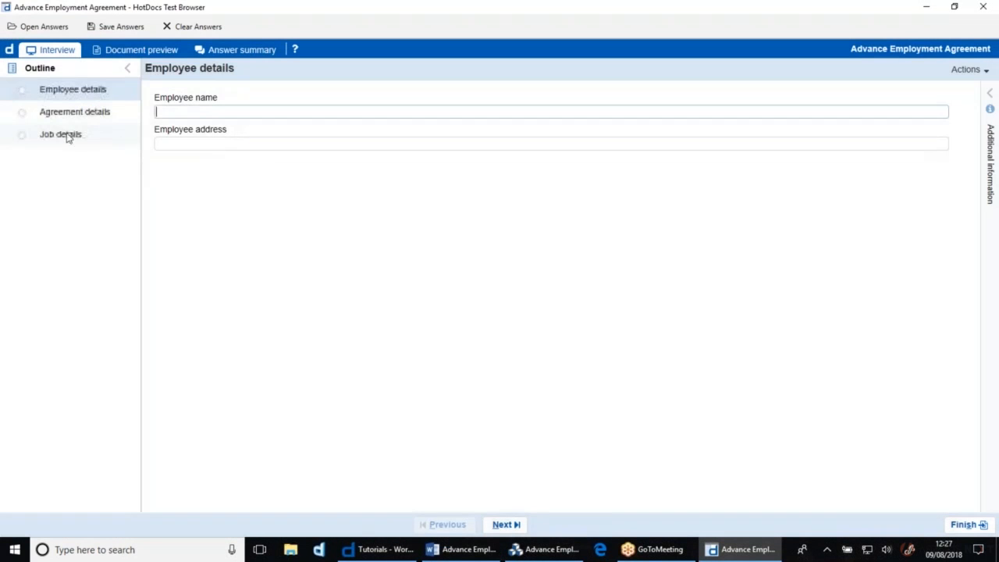
{"action": "left_click", "coordinate": [67, 136]}
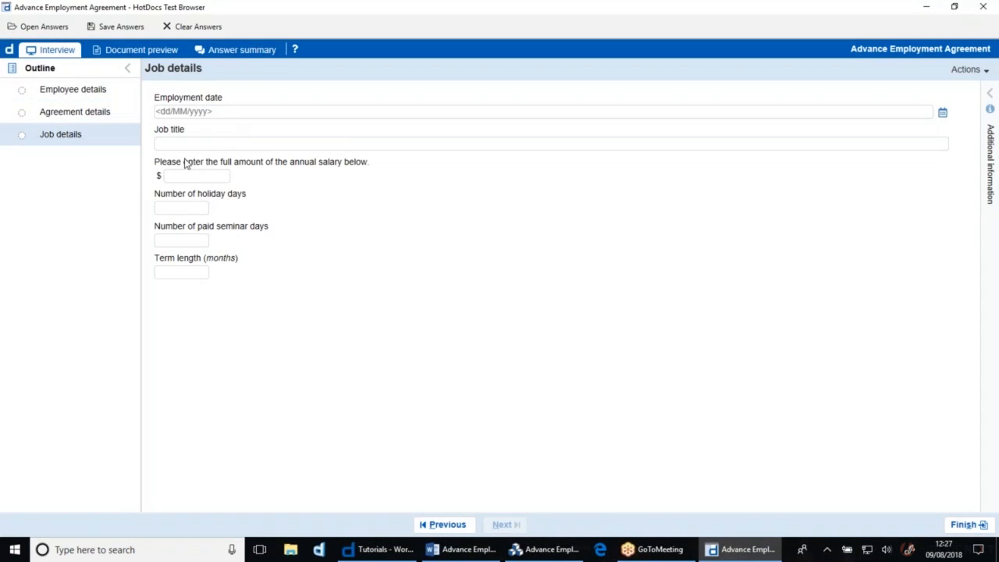
- Close the Test Browser and Component Studio
{"action": "left_click", "coordinate": [983, 8]}
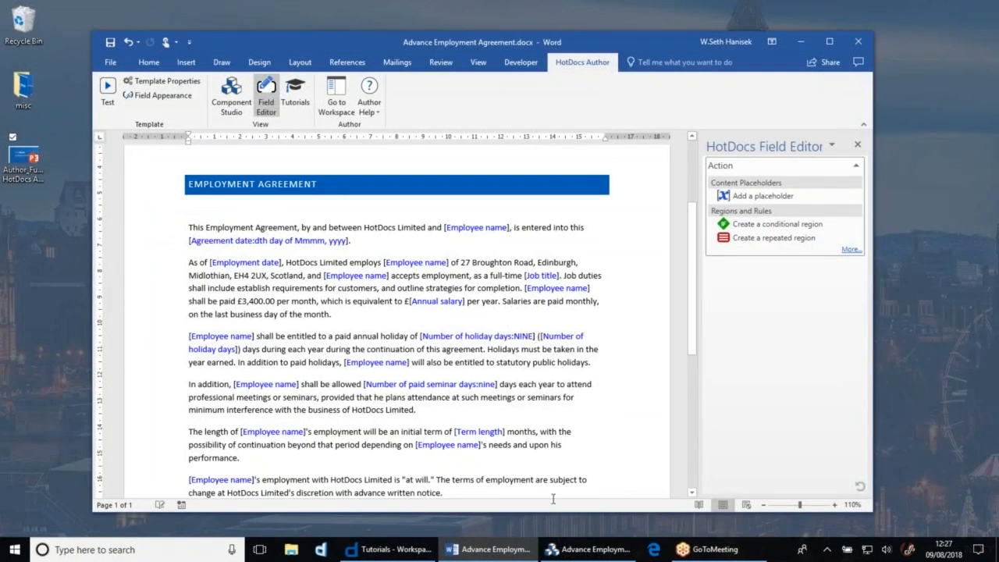
{"action": "left_click", "coordinate": [571, 553]}
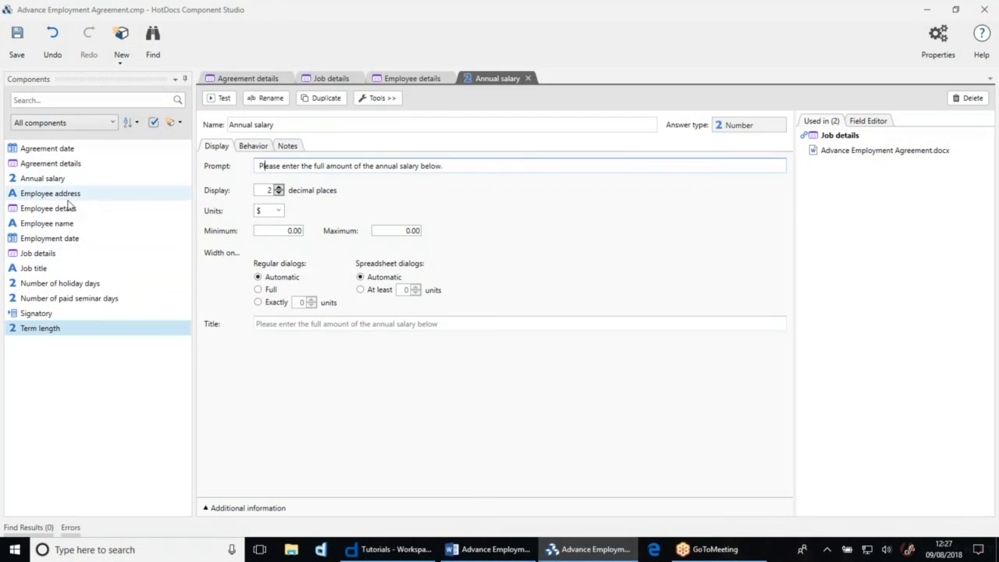
{"action": "left_click", "coordinate": [977, 14]}
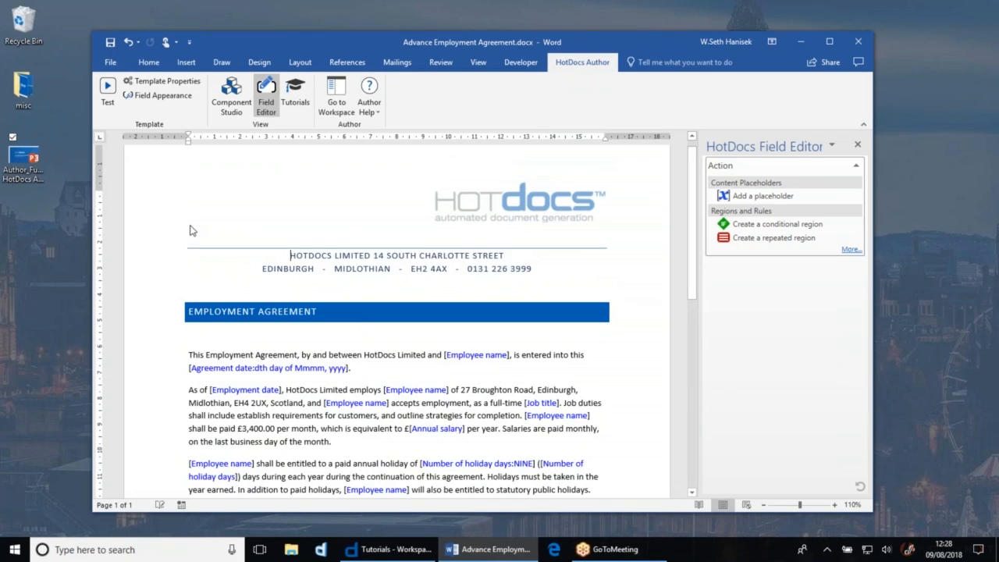
- Show the full list of HotDocs field actions with the cursor on the empty line above the heading
{"action": "left_click", "coordinate": [193, 285]}
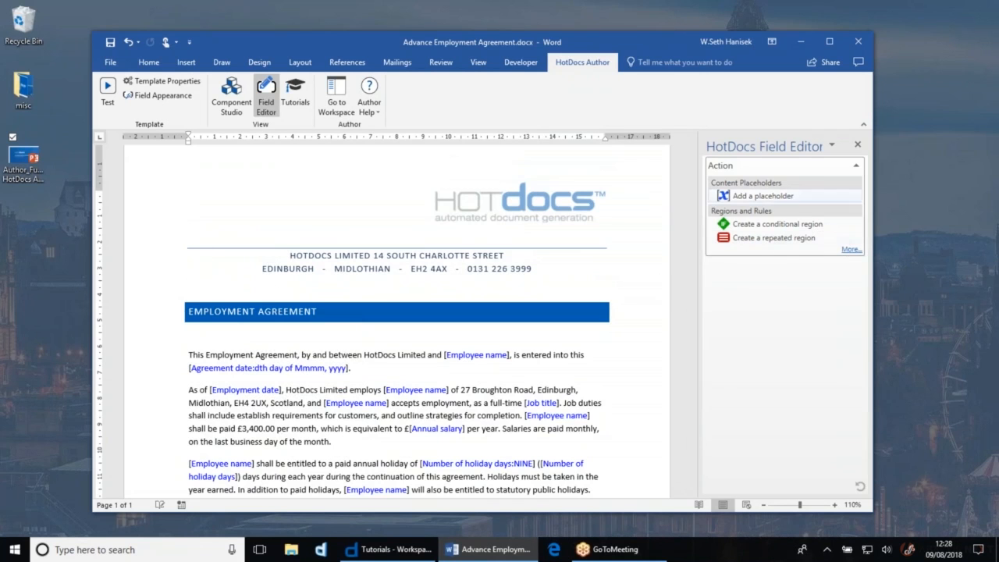
{"action": "left_click", "coordinate": [851, 250]}
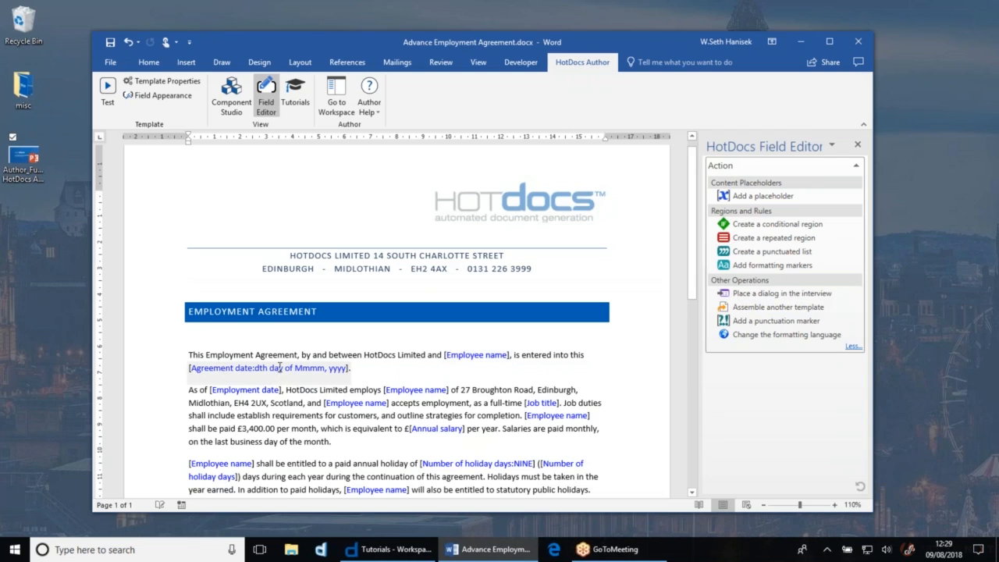
{"action": "left_click", "coordinate": [227, 287]}
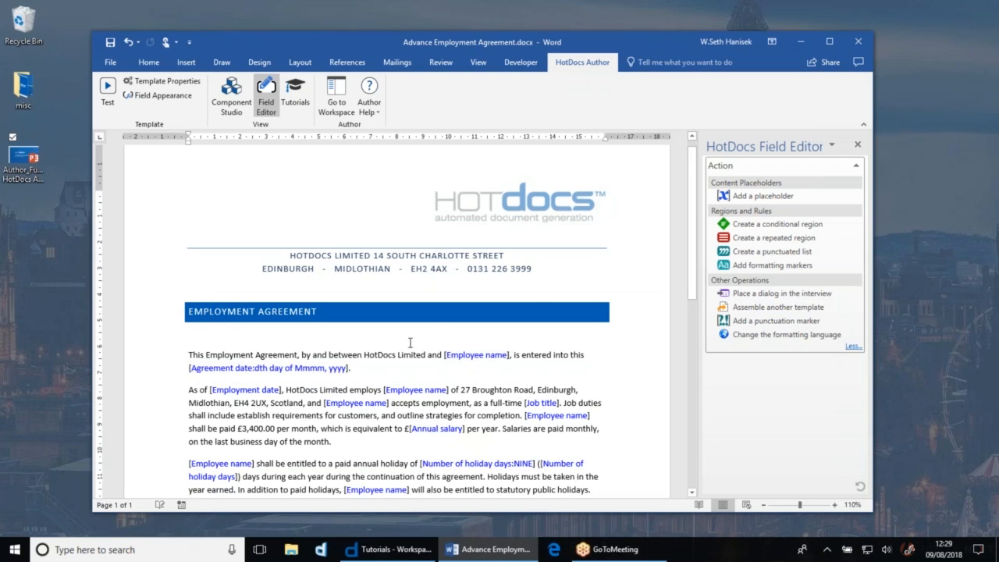
- Add an [ASK Agreement details] field above the EMPLOYMENT AGREEMENT heading
{"action": "left_click", "coordinate": [782, 295]}
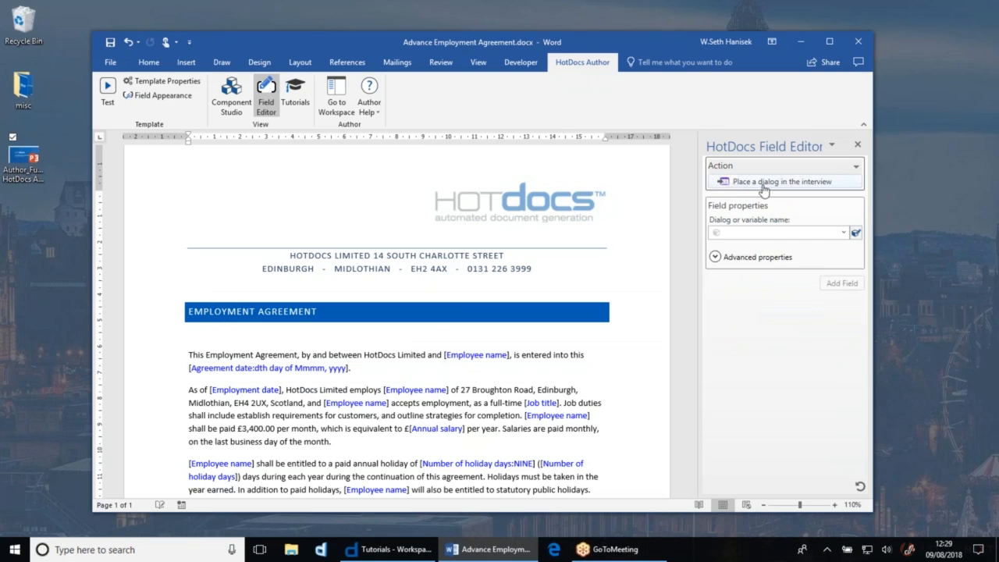
{"action": "left_click", "coordinate": [844, 232]}
{"action": "left_click", "coordinate": [777, 248]}
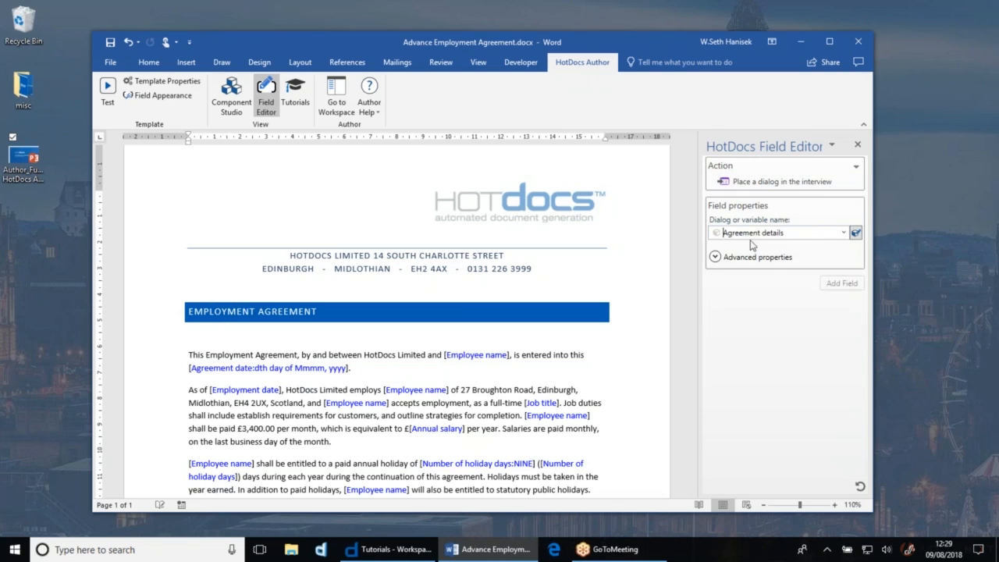
{"action": "left_click", "coordinate": [843, 281]}
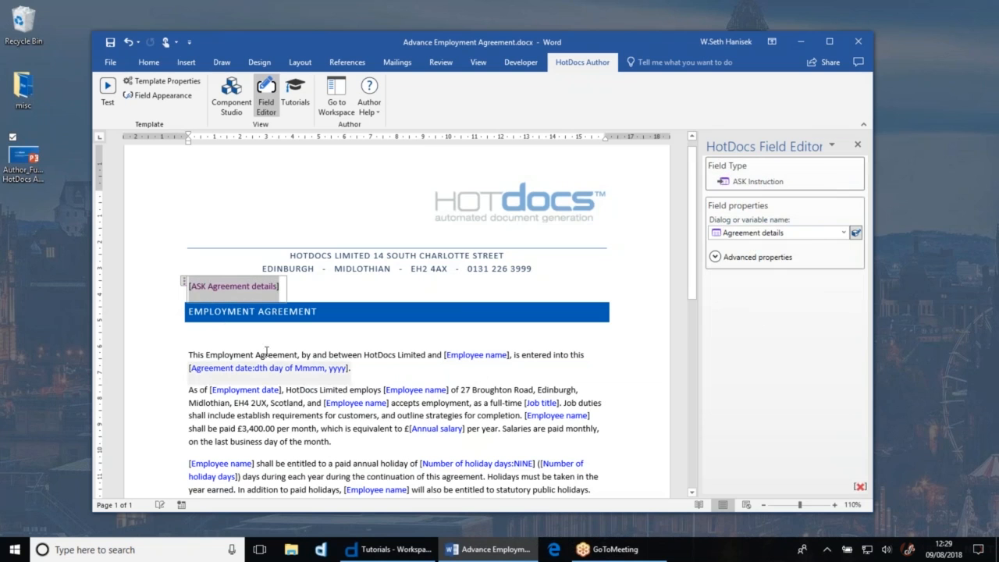
{"action": "left_click", "coordinate": [219, 334]}
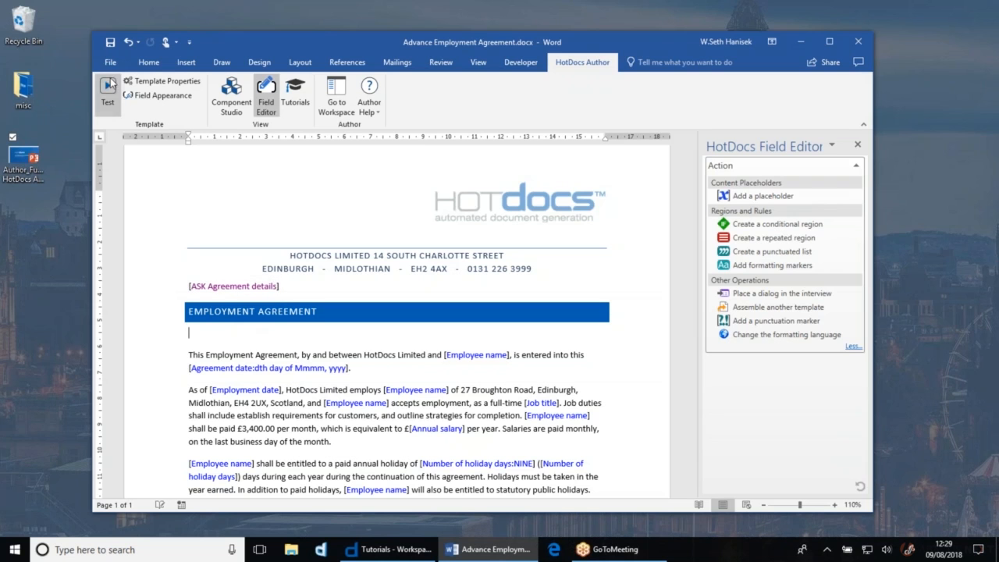
- Test the interview, starting on Agreement details, then view Employee details and Job details
{"action": "left_click", "coordinate": [117, 107]}
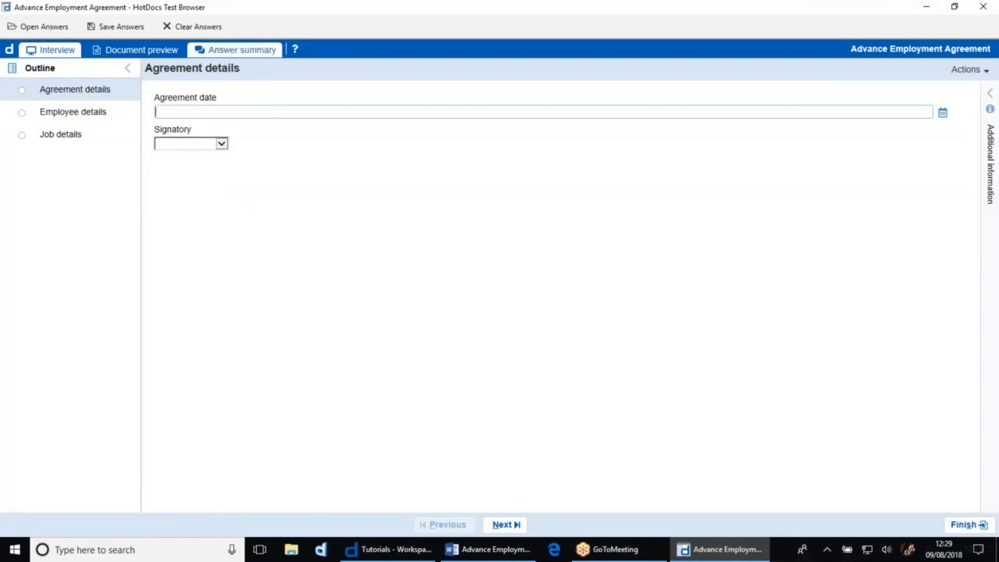
{"action": "left_click", "coordinate": [90, 116]}
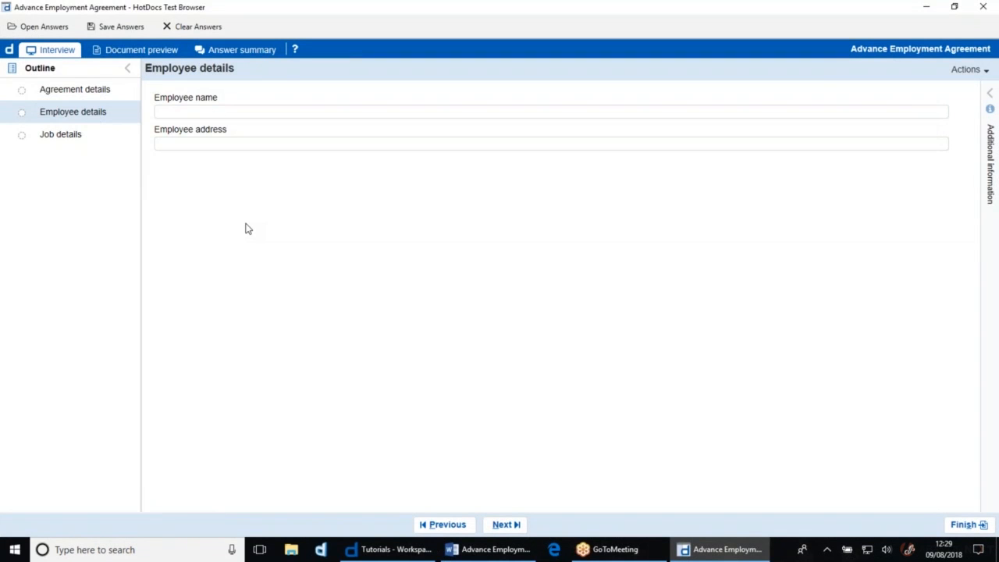
{"action": "left_click", "coordinate": [56, 144]}
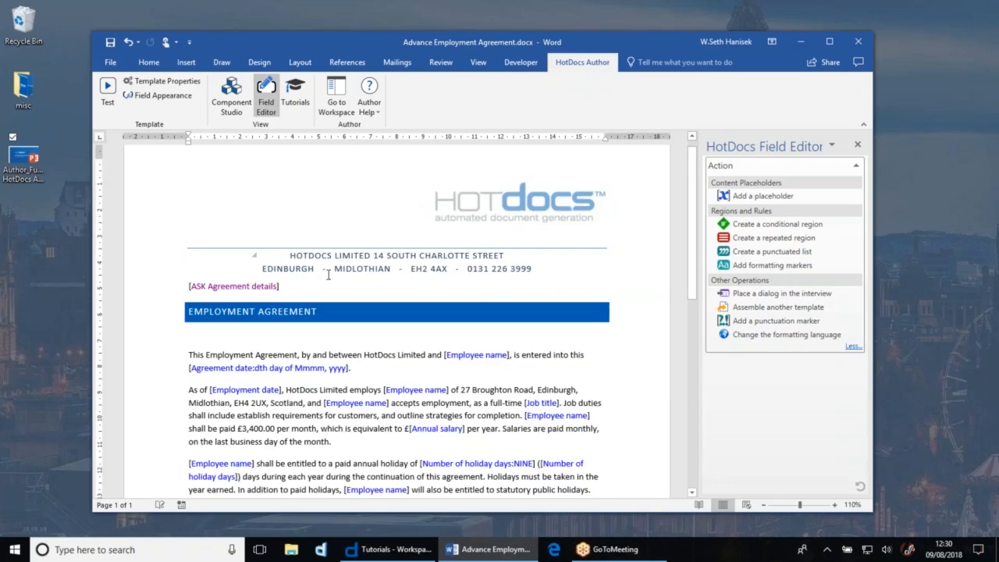
- Select the 'In addition' paragraph about paid seminar days
{"action": "scroll", "coordinate": [253, 335], "scroll_direction": "down", "scroll_amount": 3}
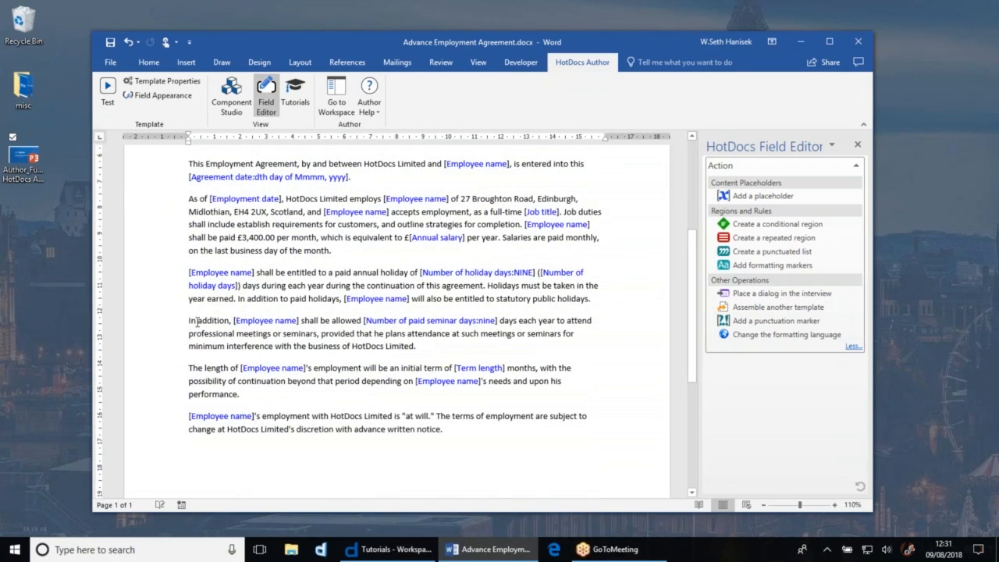
{"action": "left_click_drag", "start_coordinate": [185, 320], "coordinate": [483, 345]}
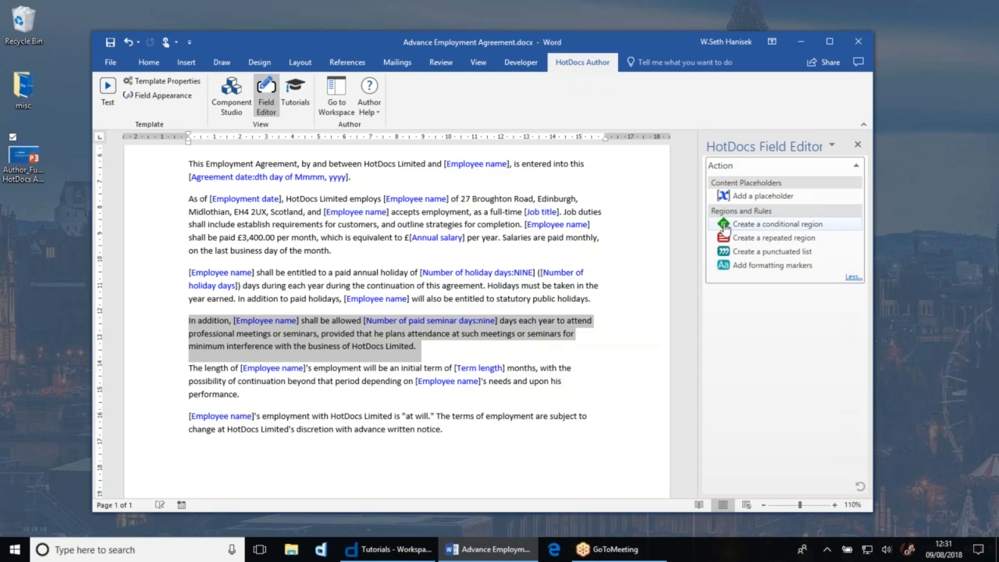
- Wrap the seminar paragraph in a condition Annual salary is greater than or equal to 45000
{"action": "left_click", "coordinate": [806, 231]}
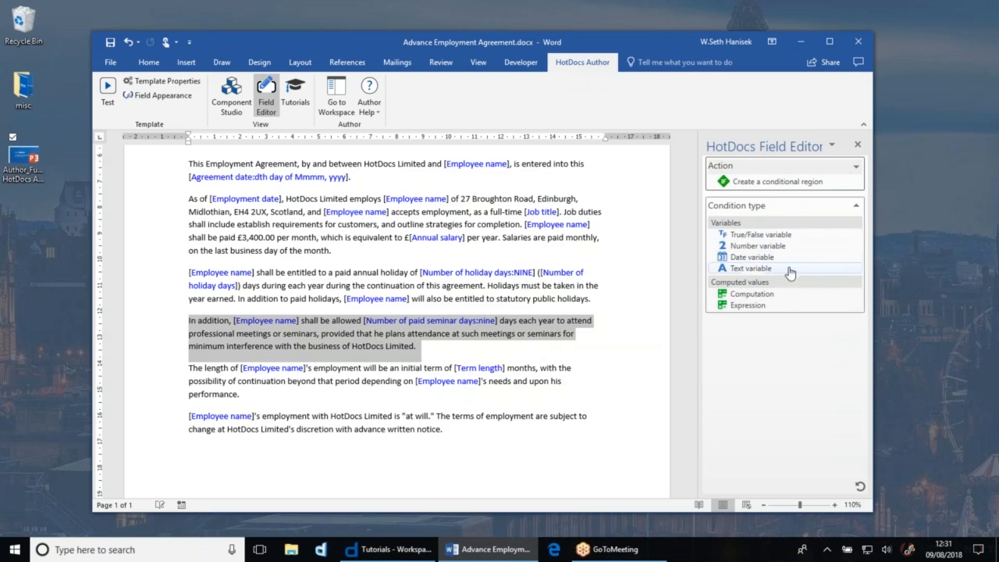
{"action": "left_click", "coordinate": [758, 235]}
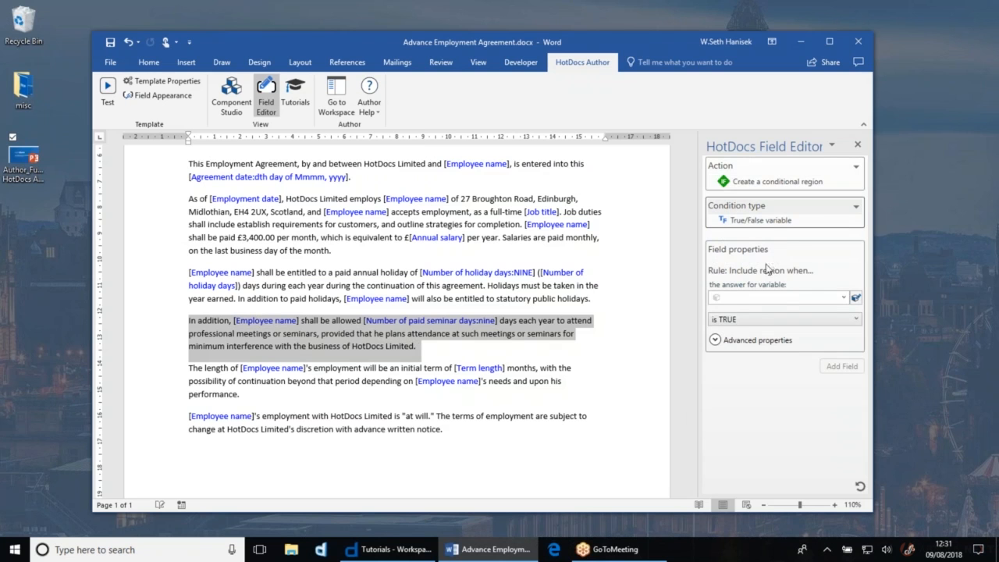
{"action": "left_click", "coordinate": [760, 226]}
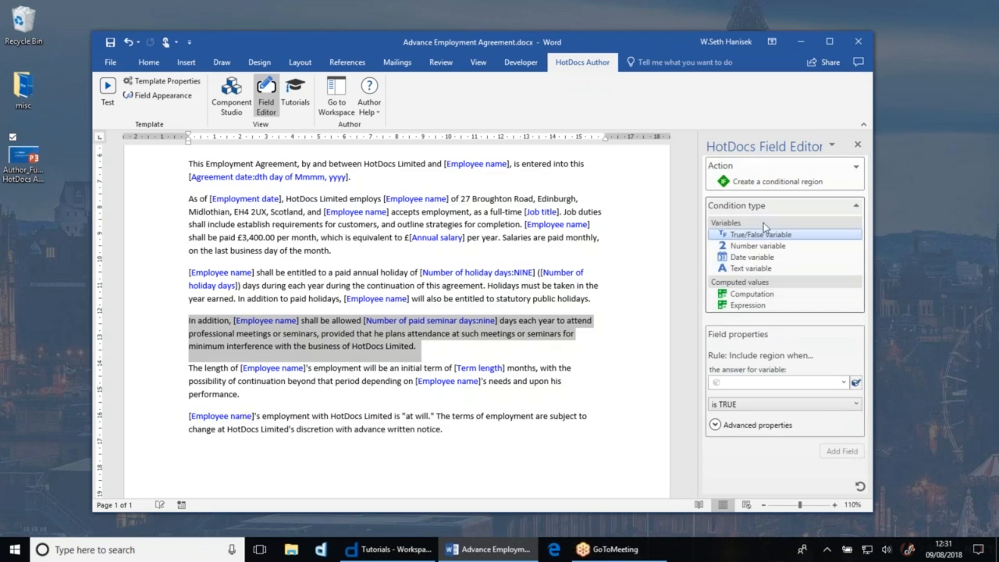
{"action": "left_click", "coordinate": [785, 246]}
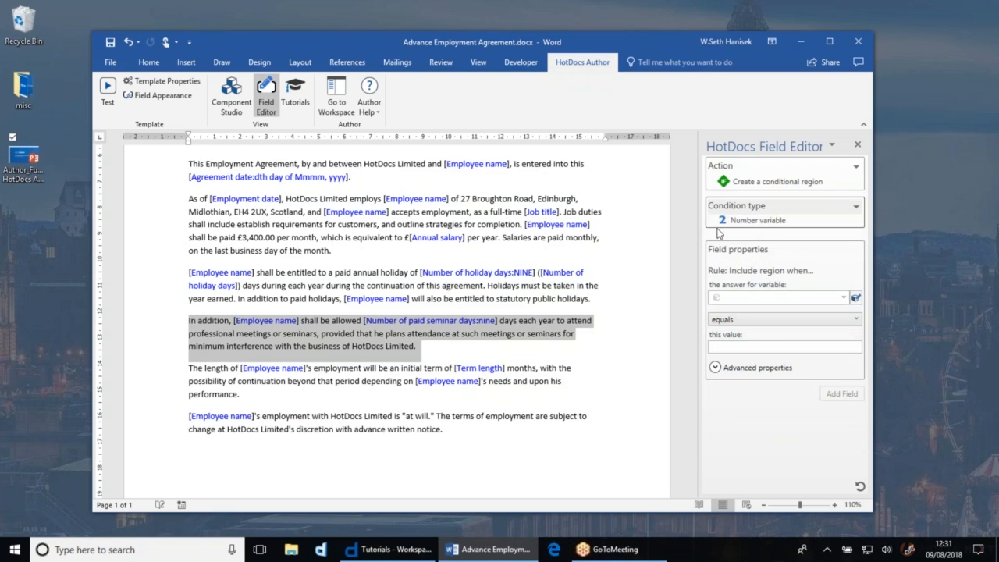
{"action": "left_click", "coordinate": [845, 299]}
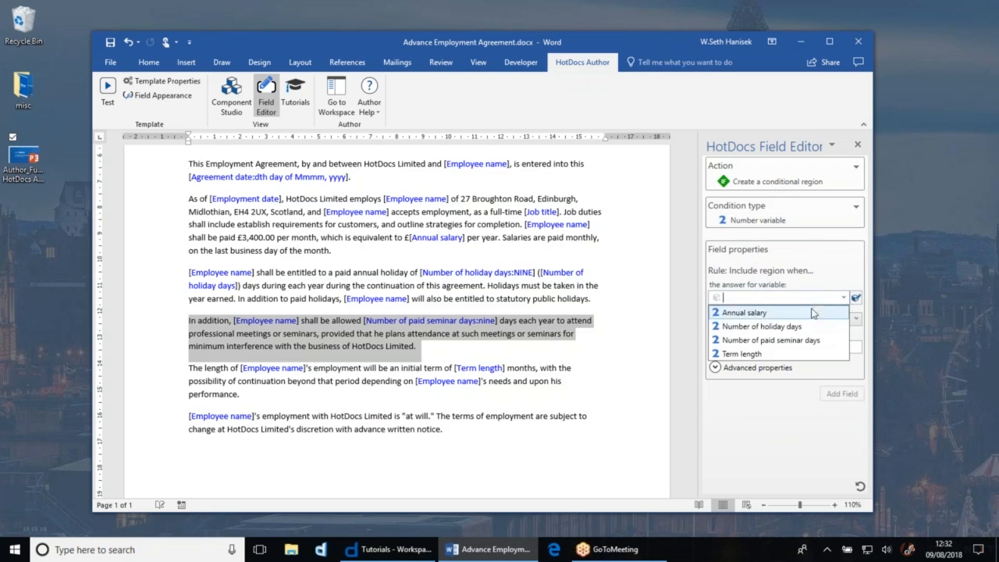
{"action": "left_click", "coordinate": [757, 310]}
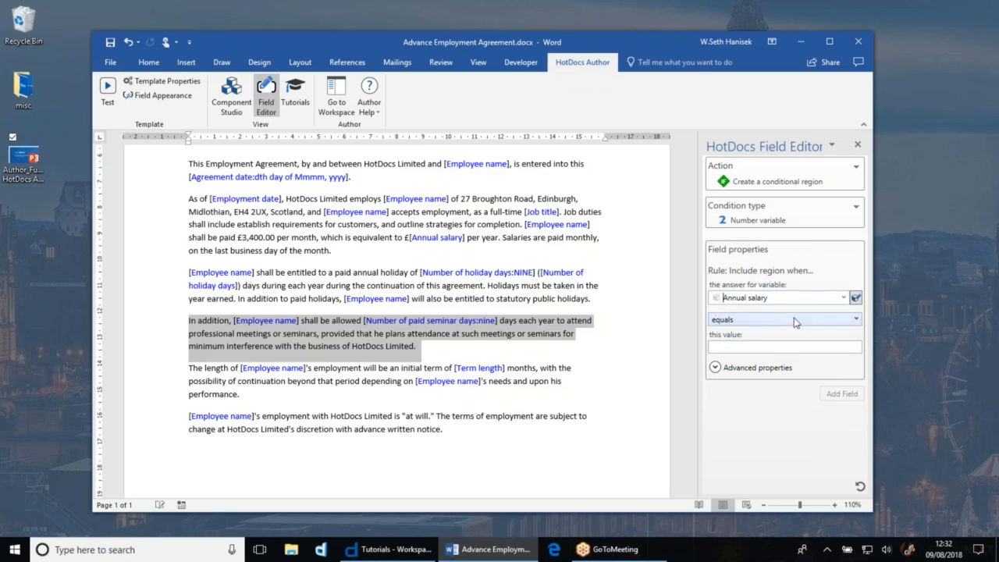
{"action": "left_click", "coordinate": [765, 320]}
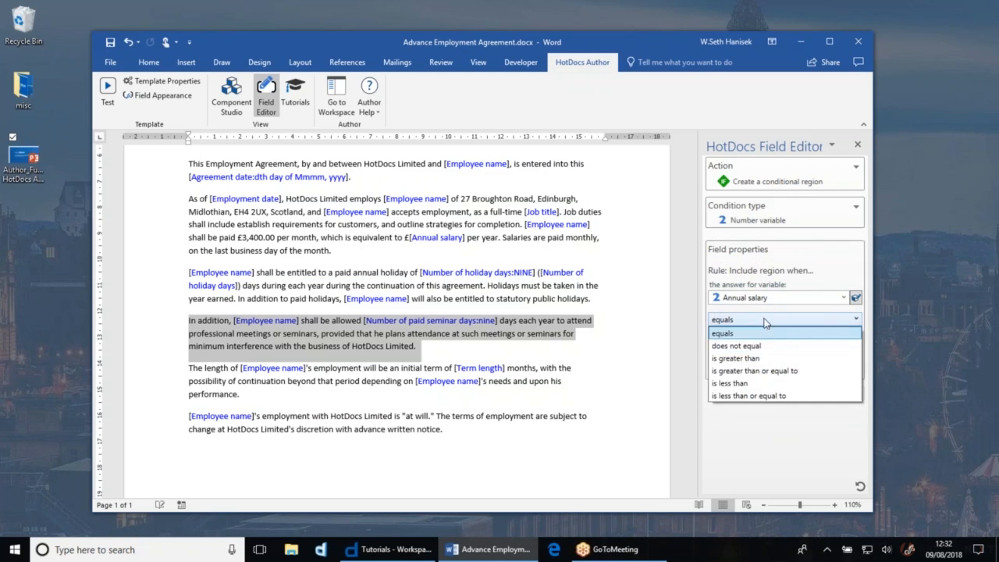
{"action": "left_click", "coordinate": [769, 371]}
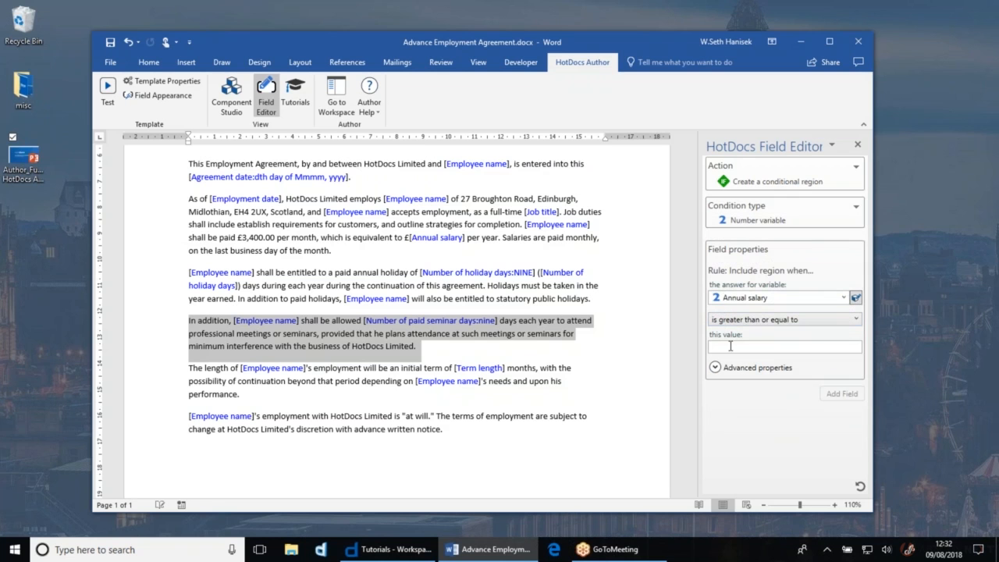
{"action": "left_click", "coordinate": [731, 347]}
{"action": "type", "text": "45000"}
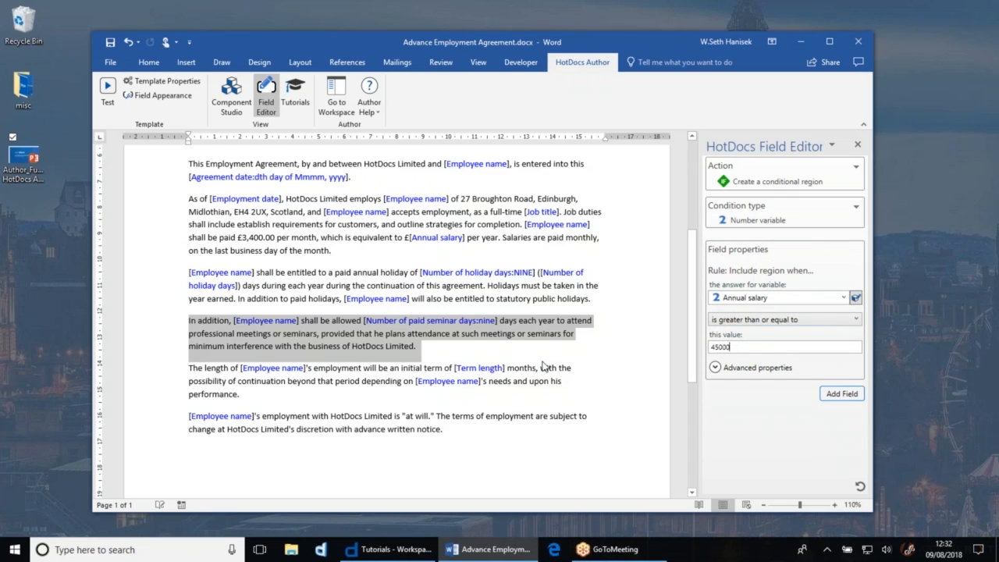
{"action": "left_click", "coordinate": [843, 395]}
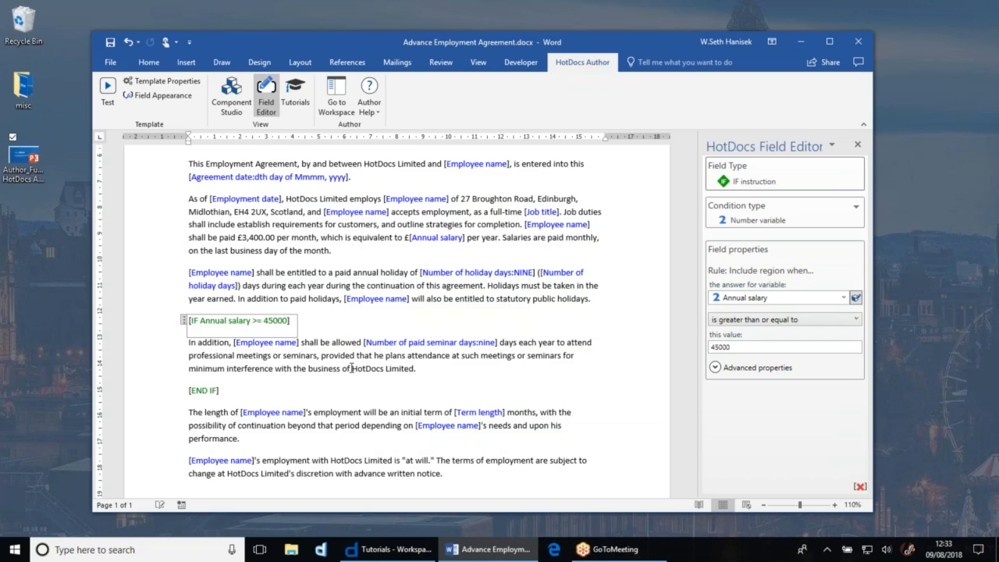
- Select the 'The length of…' employment paragraph
{"action": "scroll", "coordinate": [359, 370], "scroll_direction": "down", "scroll_amount": 2}
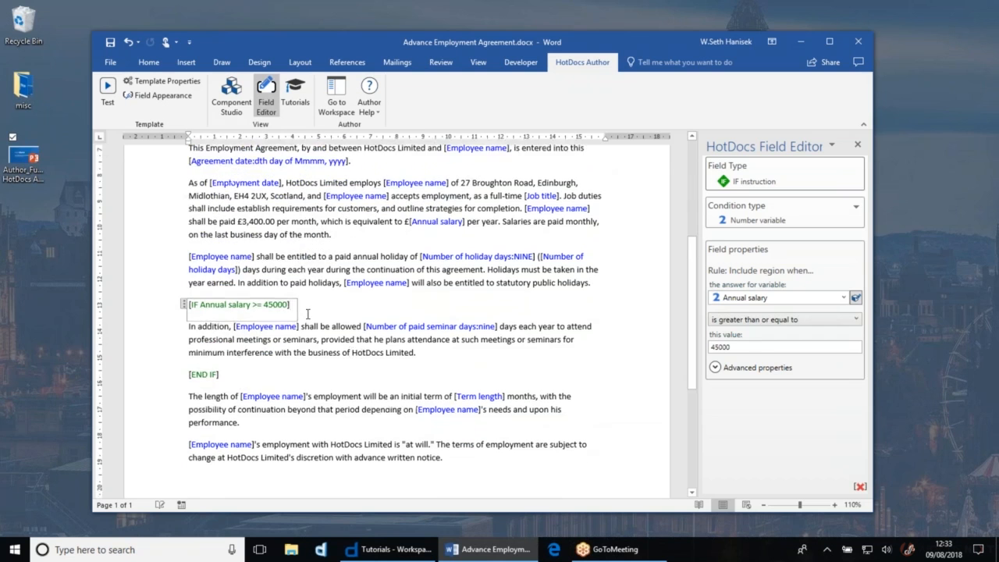
{"action": "left_click_drag", "start_coordinate": [162, 354], "coordinate": [161, 382]}
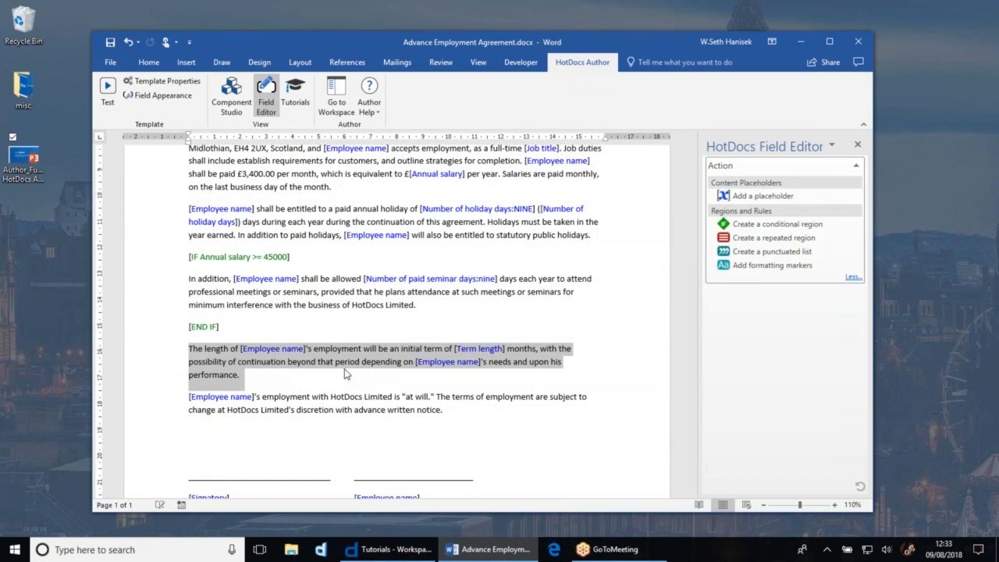
- Wrap the term paragraph in an IF condition on a new True/False variable 'Initial term'
{"action": "left_click", "coordinate": [778, 224]}
{"action": "left_click", "coordinate": [758, 278]}
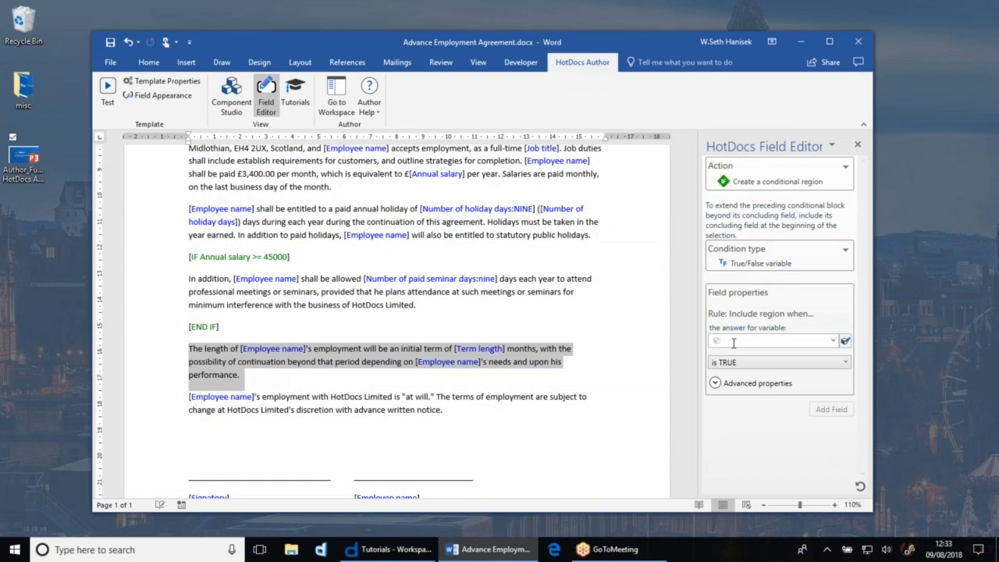
{"action": "type", "text": "In"}
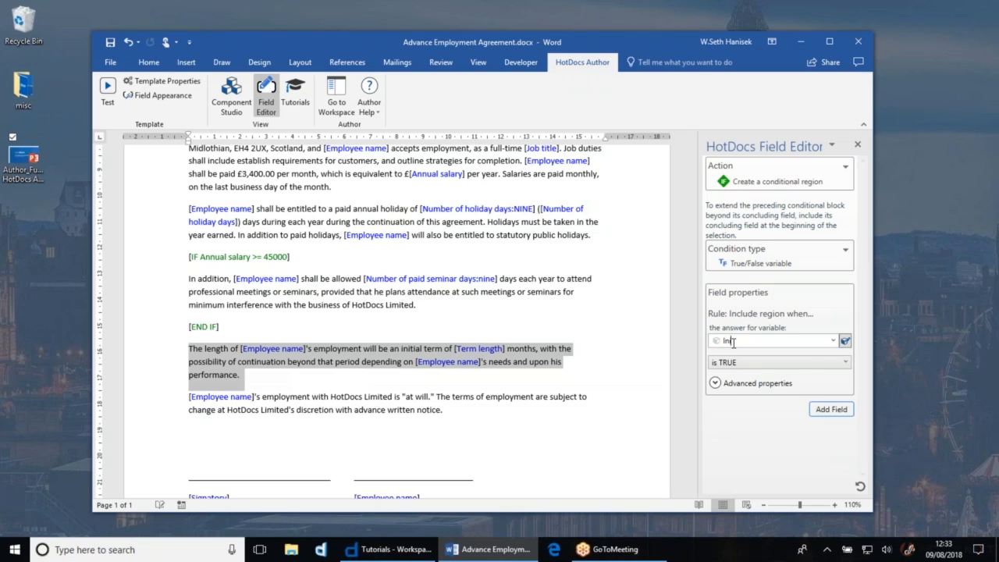
{"action": "type", "text": "itial term"}
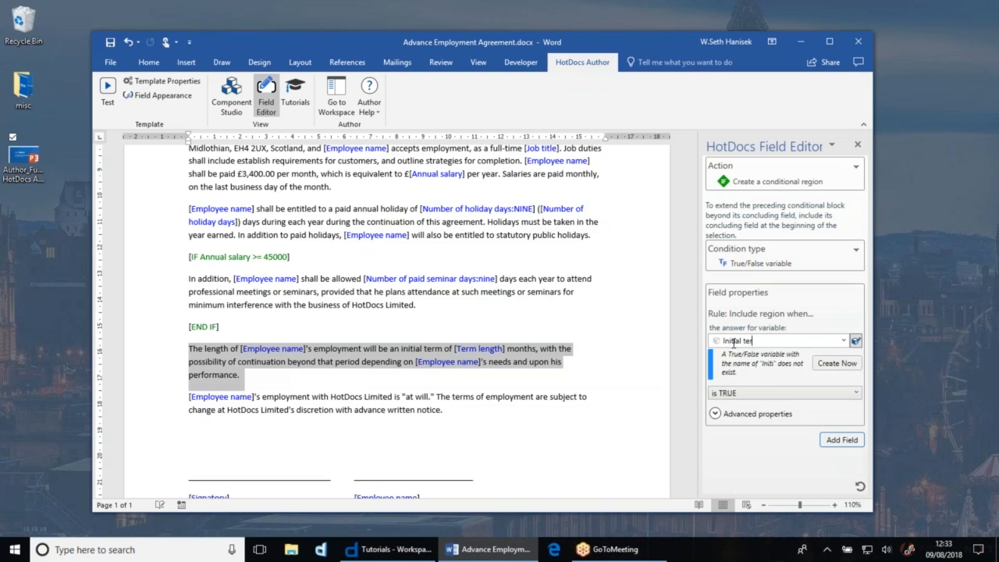
{"action": "left_click", "coordinate": [841, 364]}
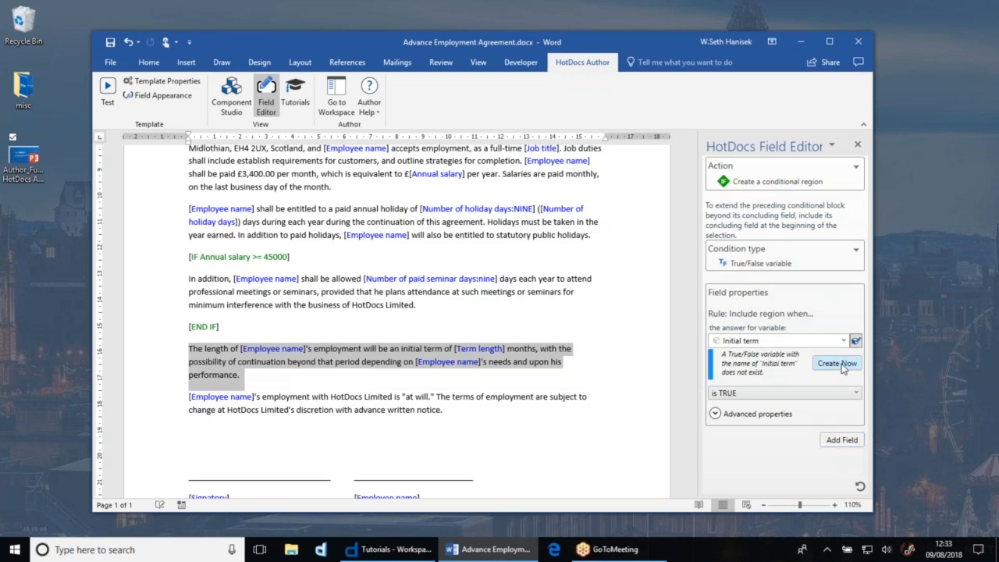
{"action": "left_click", "coordinate": [843, 411]}
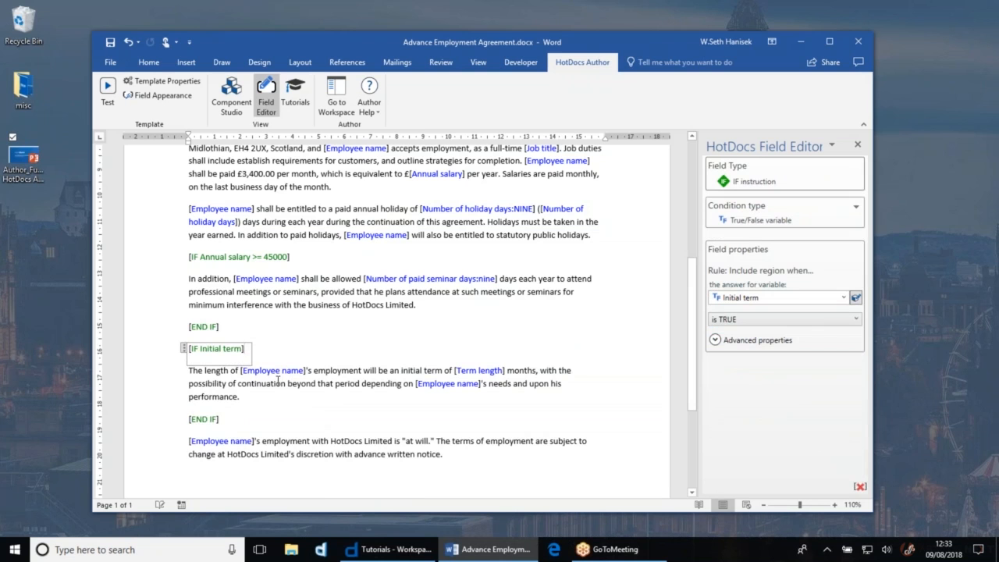
{"action": "left_click", "coordinate": [399, 346]}
{"action": "scroll", "coordinate": [268, 357], "scroll_direction": "down", "scroll_amount": 2}
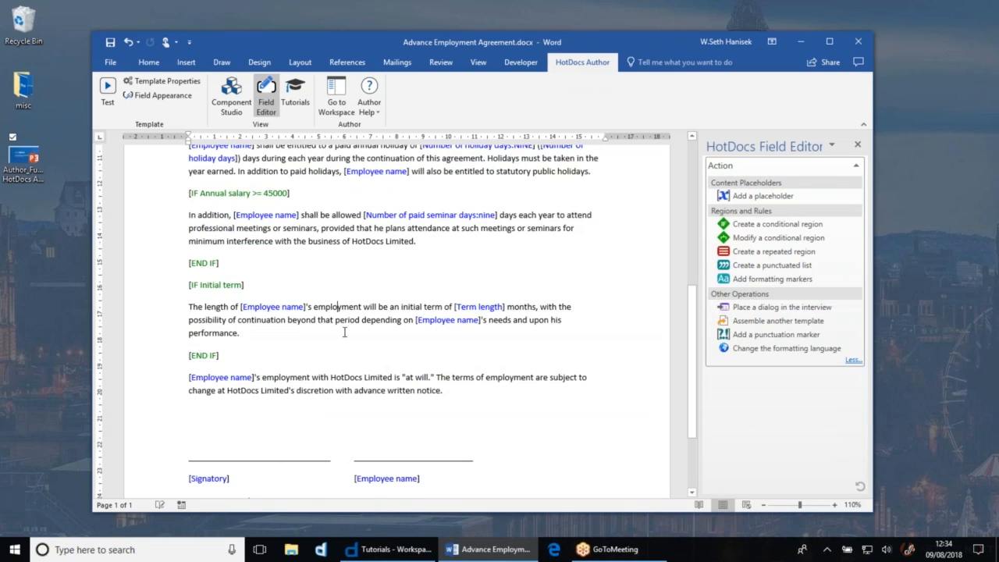
- Type 'There will be no initial term of probation.' on a new line after the Initial term [END IF]
{"action": "left_click", "coordinate": [236, 356]}
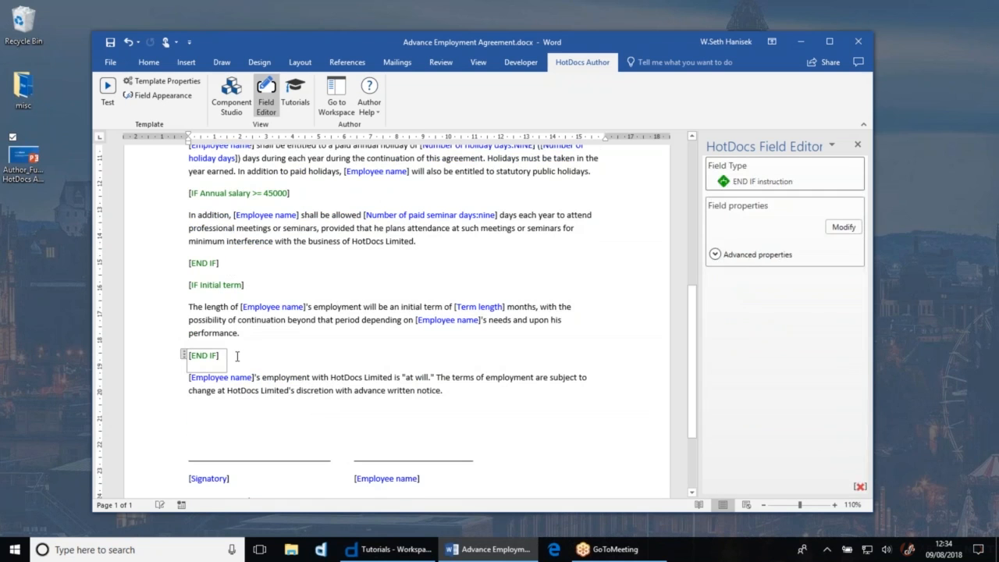
{"action": "left_click", "coordinate": [237, 356]}
{"action": "key", "text": "Return"}
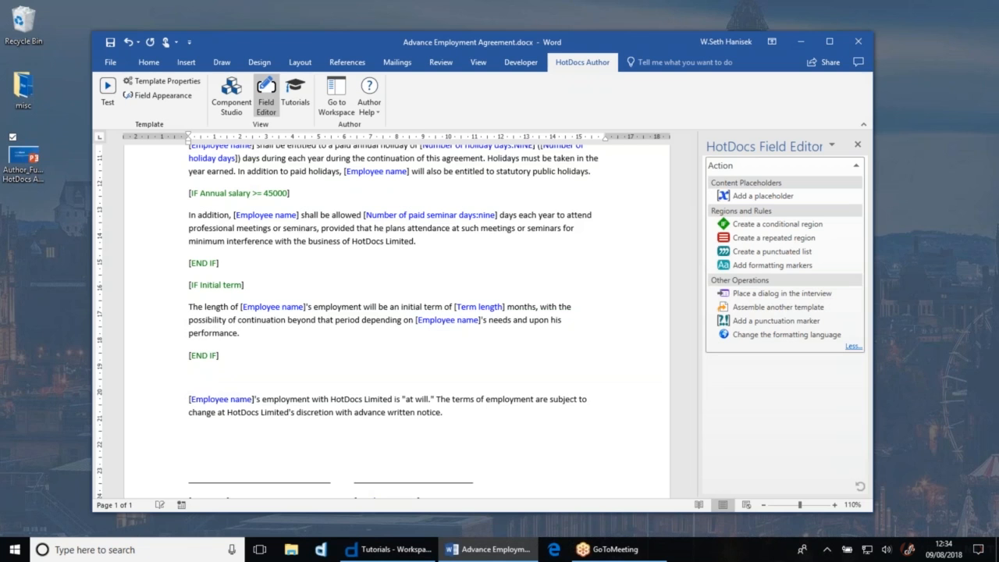
{"action": "type", "text": "There will be no initial term of probation."}
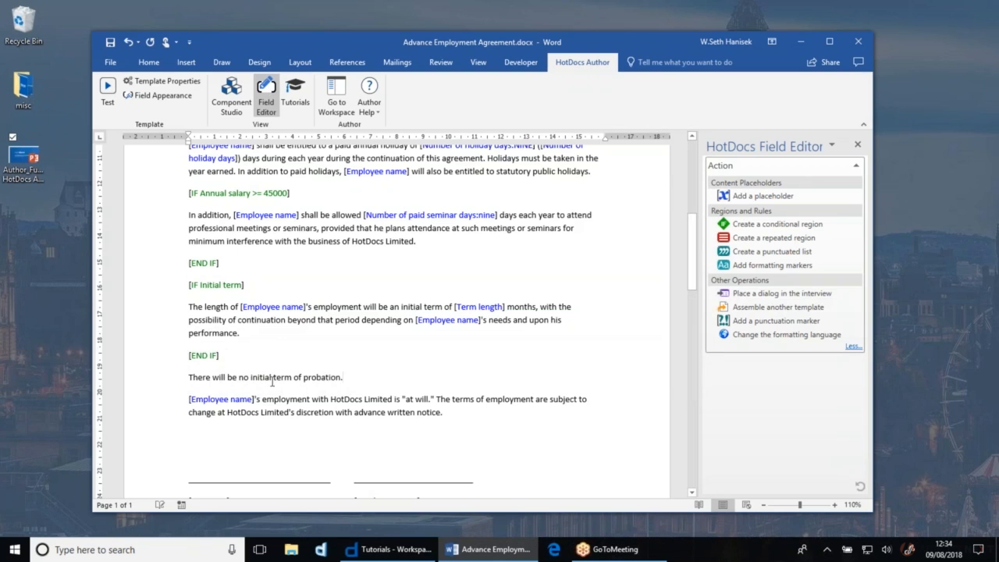
- Select the [END IF] together with the new probation sentence
{"action": "left_click", "coordinate": [164, 382]}
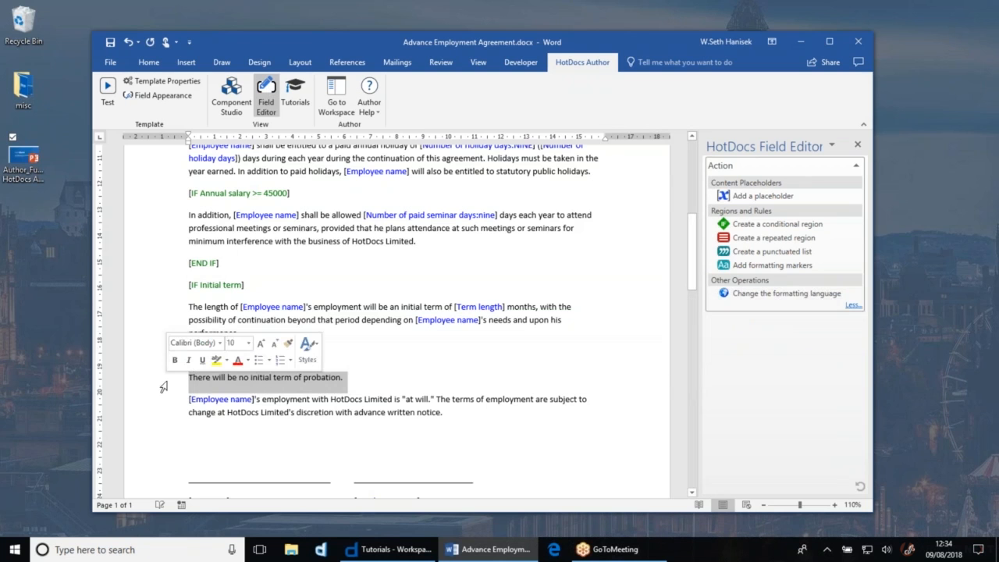
{"action": "double_click", "coordinate": [147, 337]}
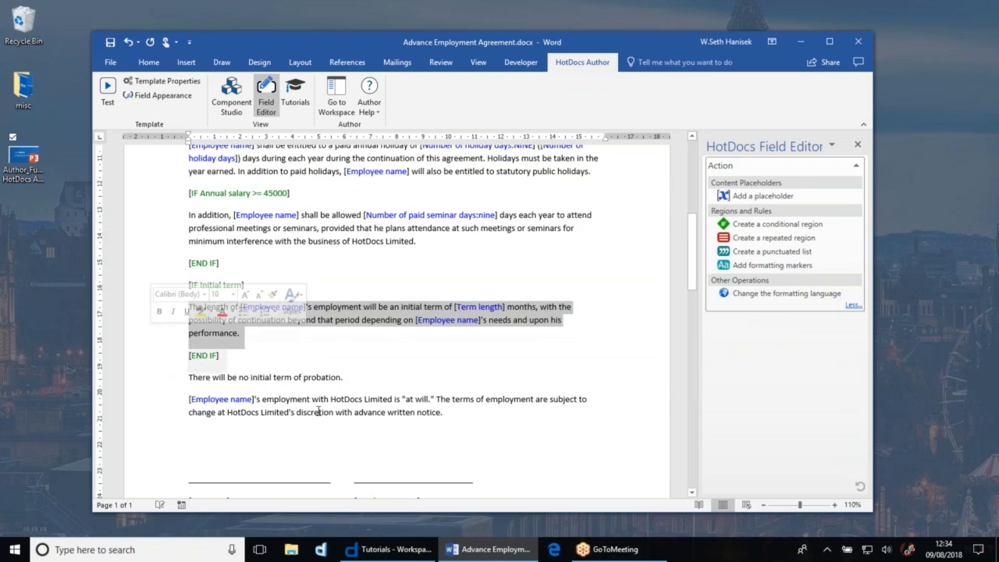
{"action": "left_click", "coordinate": [297, 349]}
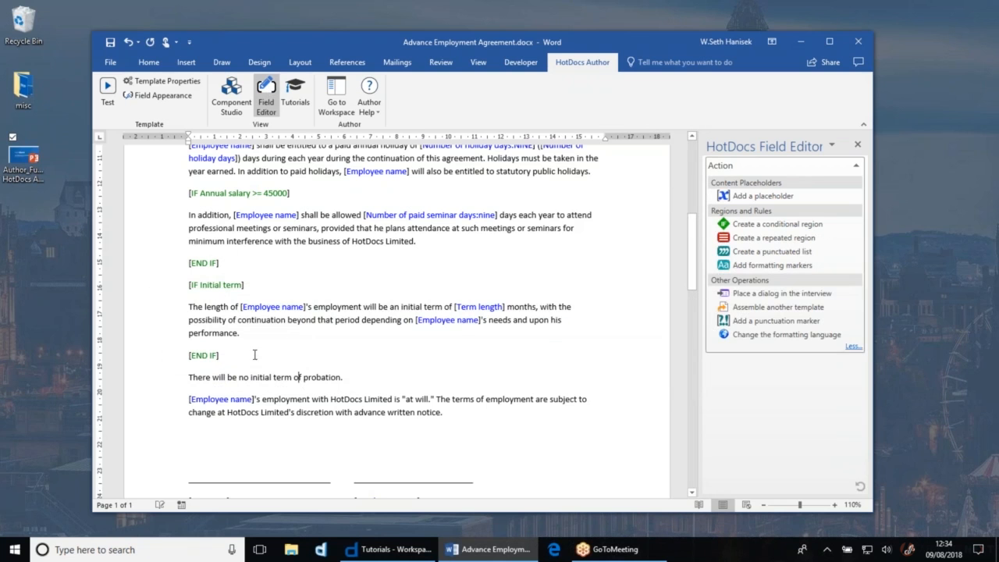
{"action": "left_click", "coordinate": [169, 358]}
{"action": "left_click", "coordinate": [169, 377]}
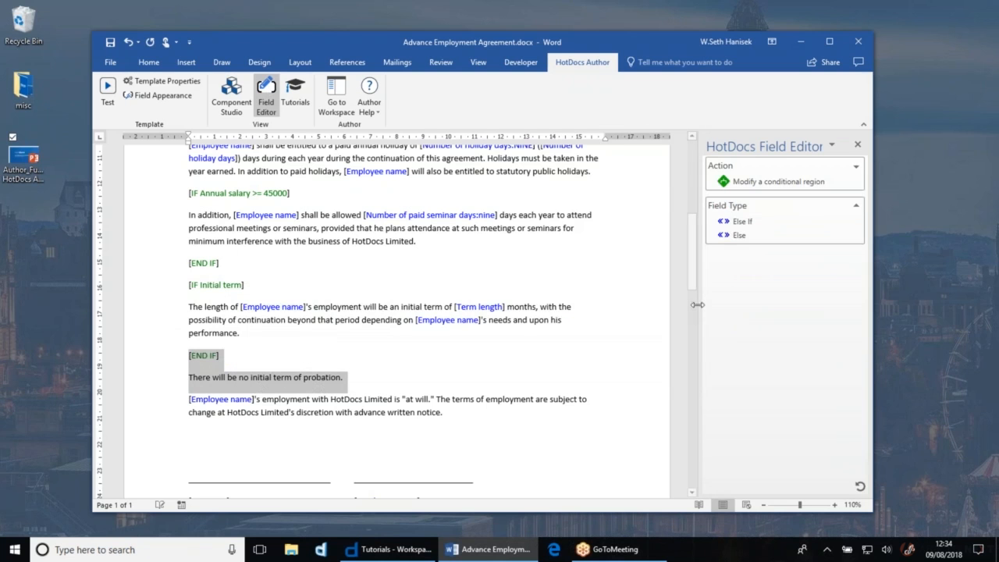
- Insert an [ELSE] field before the probation sentence via Modify a conditional region
{"action": "left_click", "coordinate": [733, 234]}
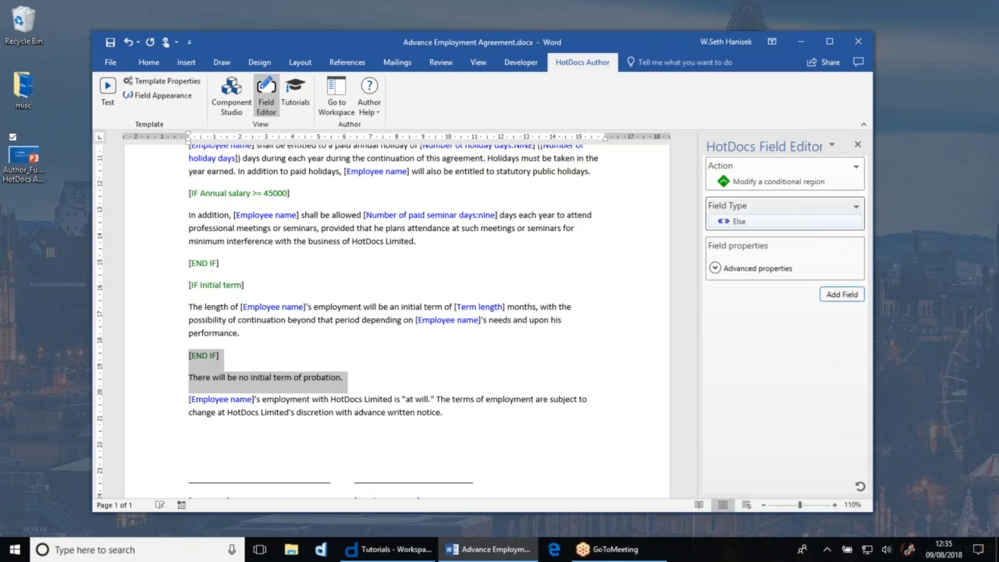
{"action": "left_click", "coordinate": [807, 225]}
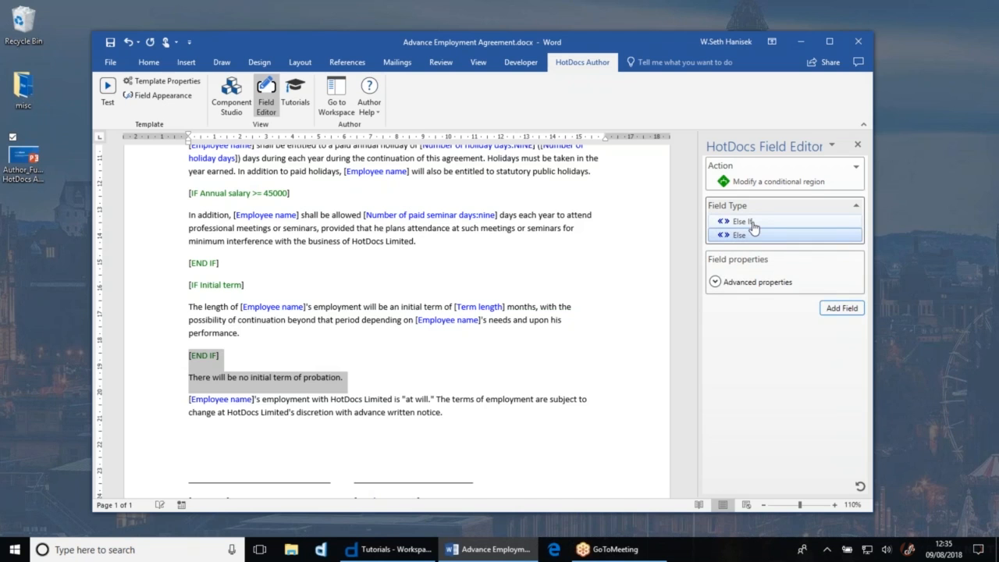
{"action": "left_click", "coordinate": [732, 236]}
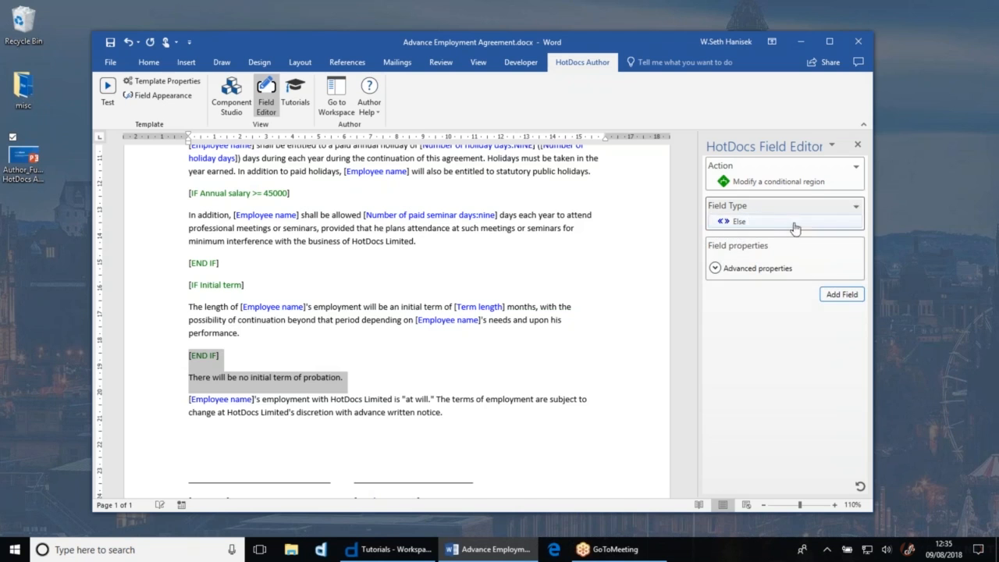
{"action": "left_click", "coordinate": [839, 295]}
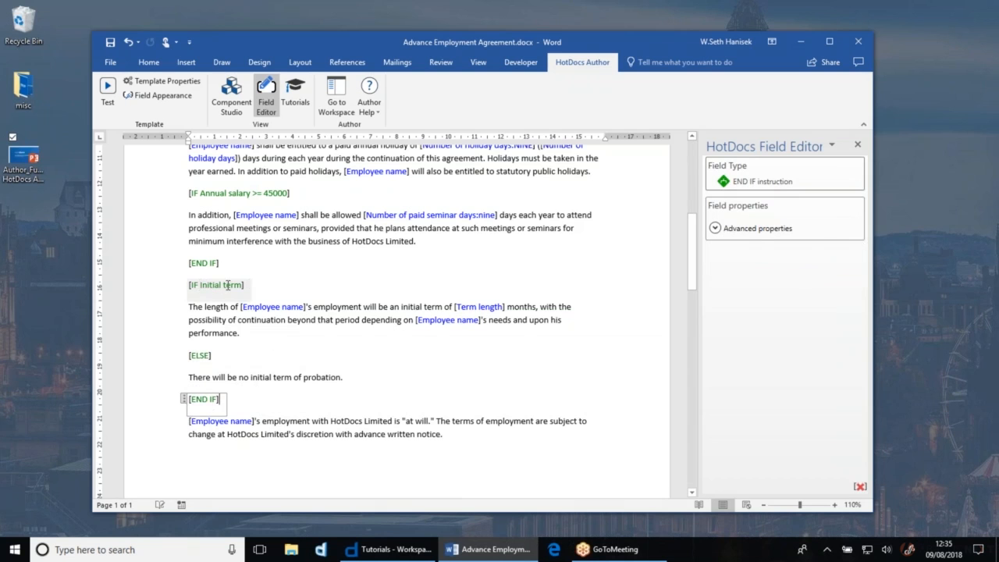
- Check the length-of-employment paragraph, the new [ELSE], the probation sentence and the [END IF]
{"action": "left_click_drag", "start_coordinate": [160, 312], "coordinate": [161, 337]}
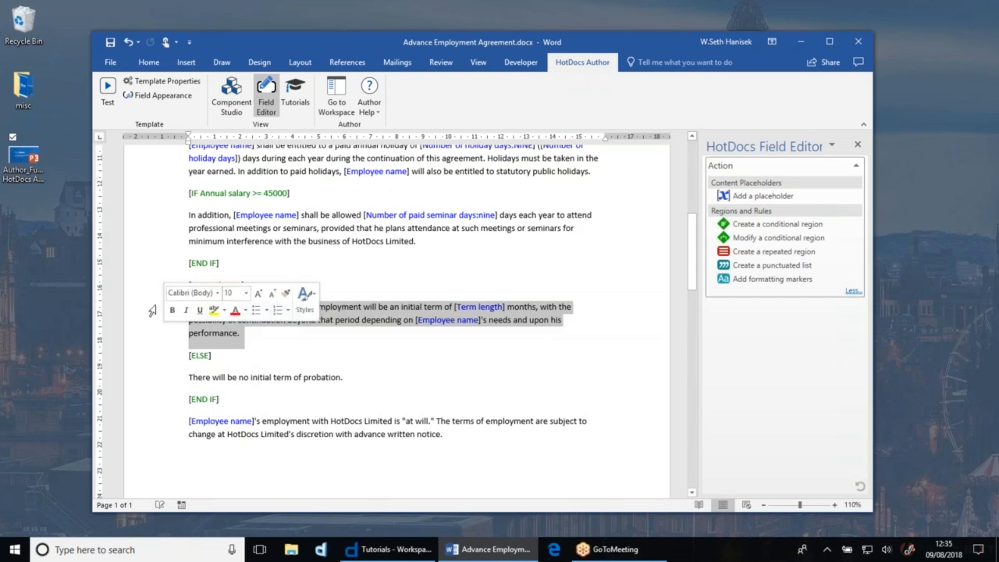
{"action": "left_click", "coordinate": [209, 319]}
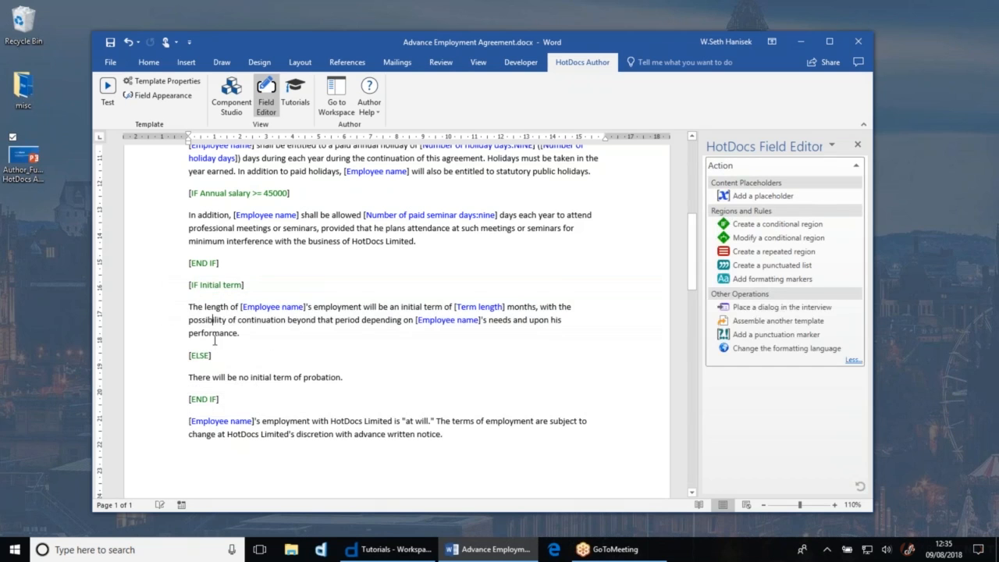
{"action": "double_click", "coordinate": [200, 356]}
{"action": "left_click", "coordinate": [247, 375]}
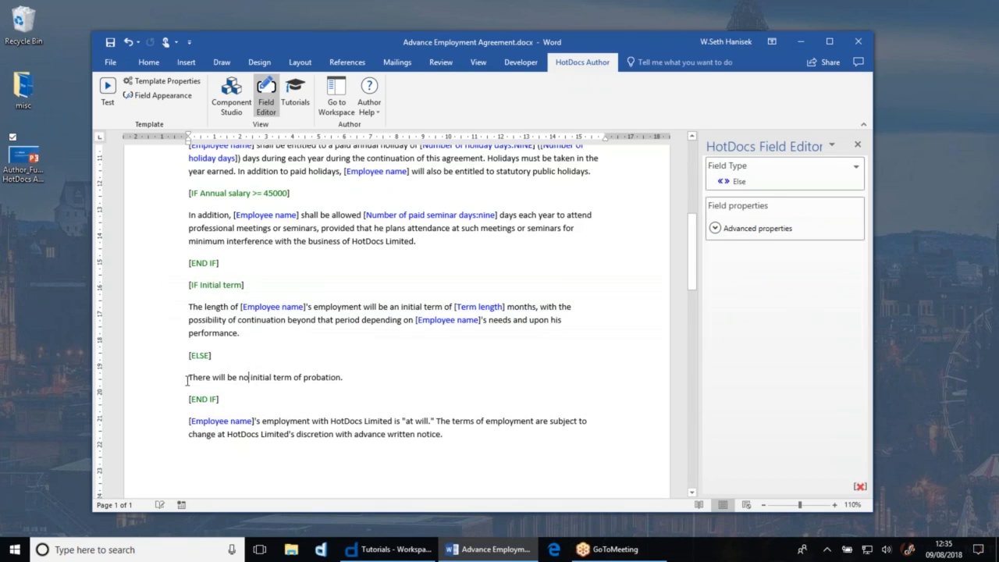
{"action": "left_click", "coordinate": [162, 383]}
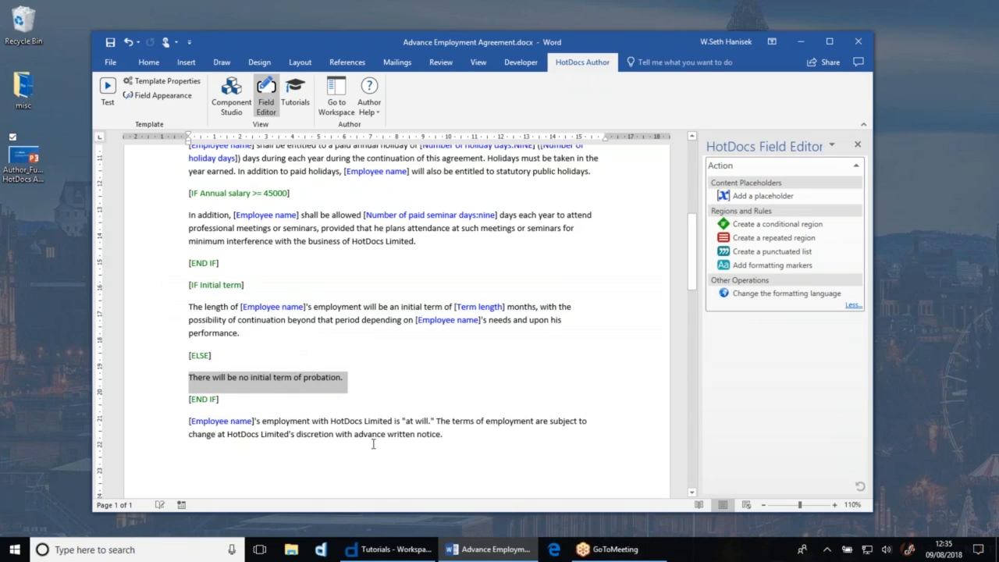
{"action": "left_click", "coordinate": [252, 400]}
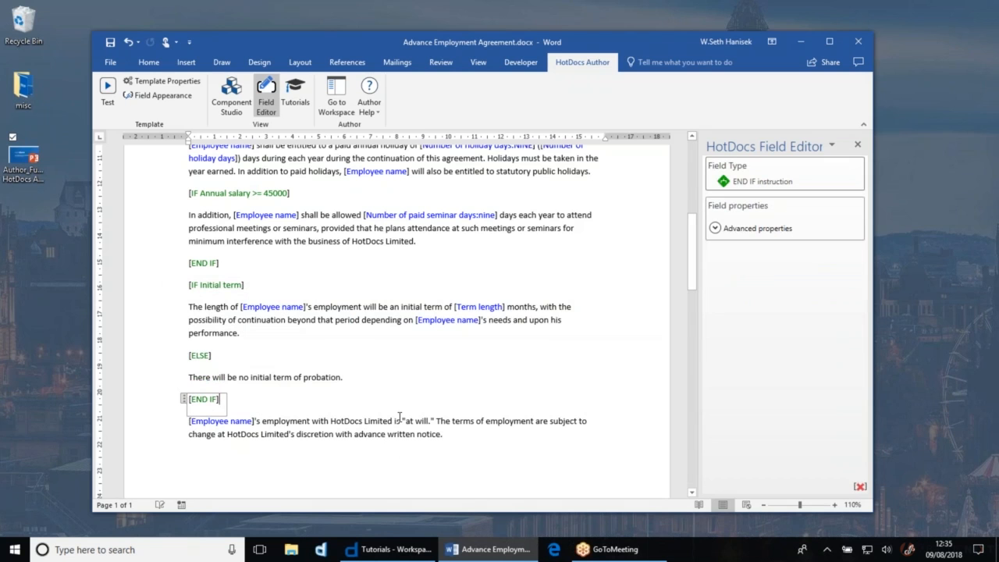